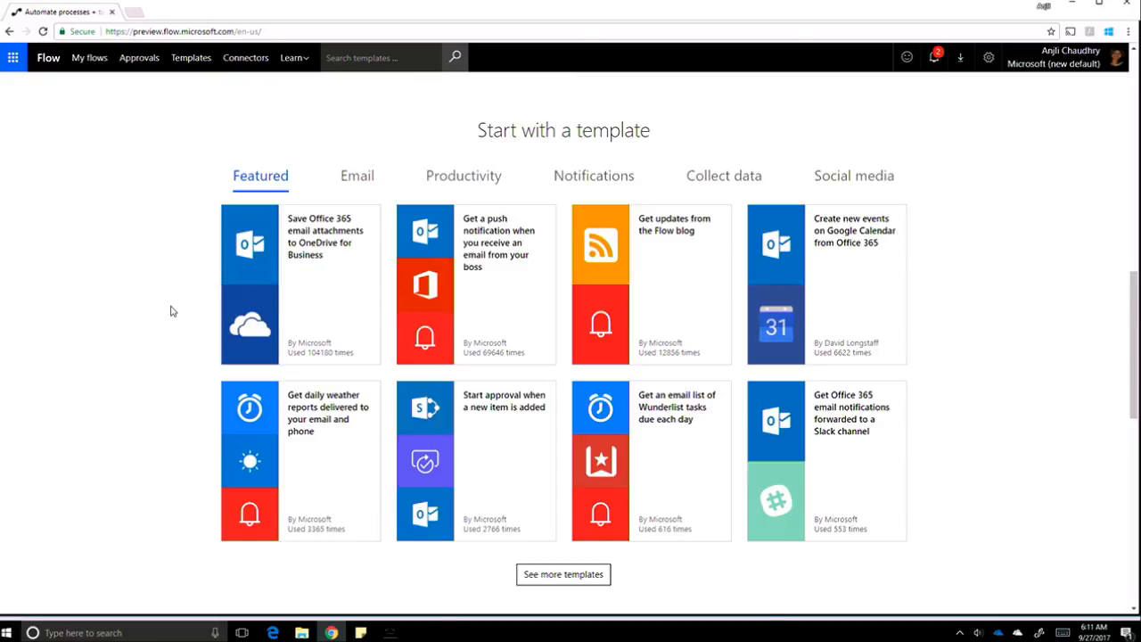
Create a flow from the 'Get a push notification when you receive an email from your boss' template.
click(502, 290)
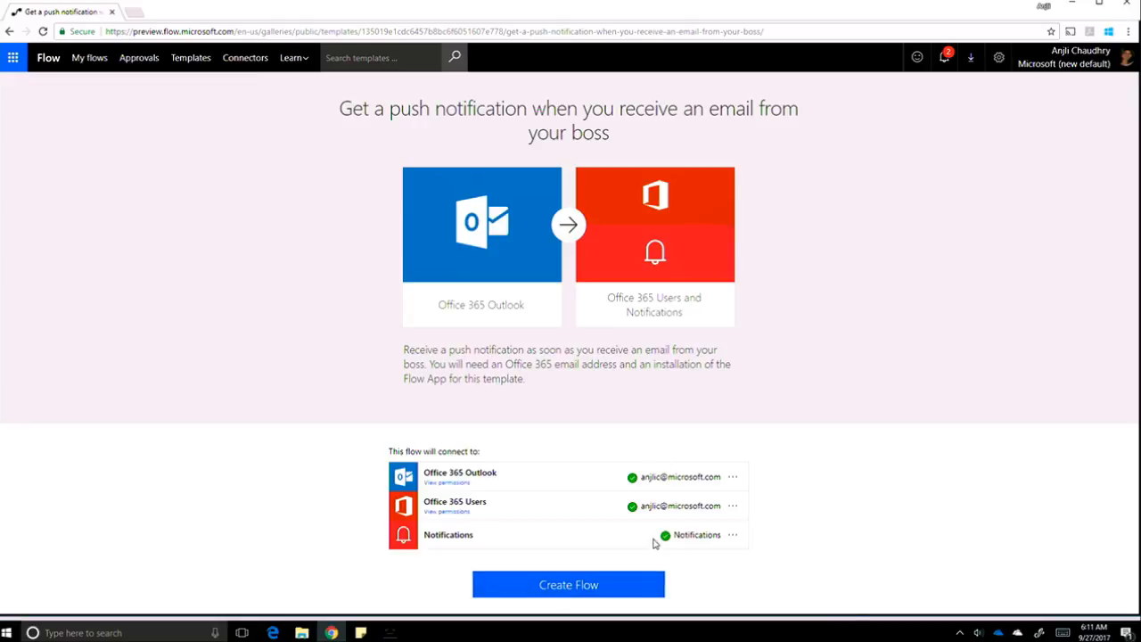
click(567, 588)
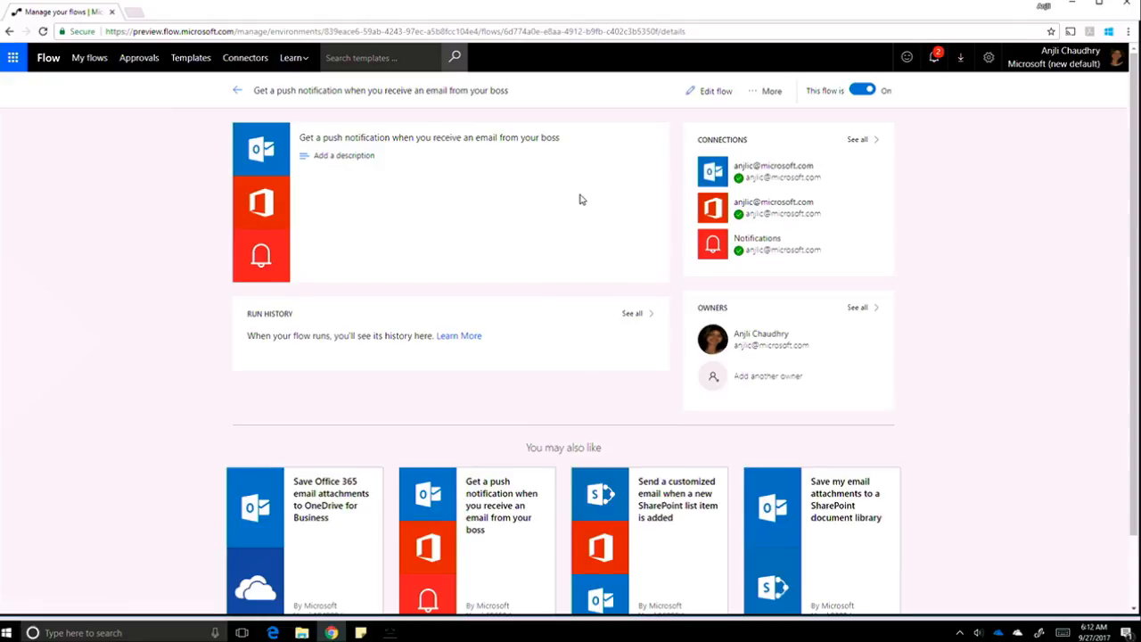
From the Templates gallery, open the 'Send a customized email when a new SharePoint list item is added' template.
click(187, 59)
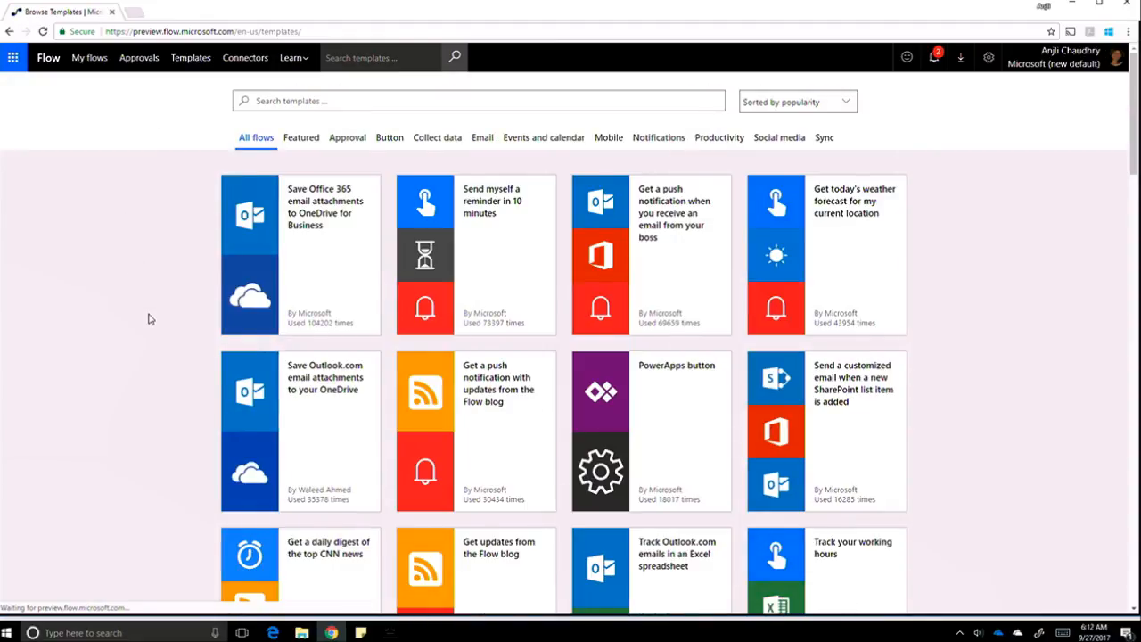
scroll(150, 320, down, 2)
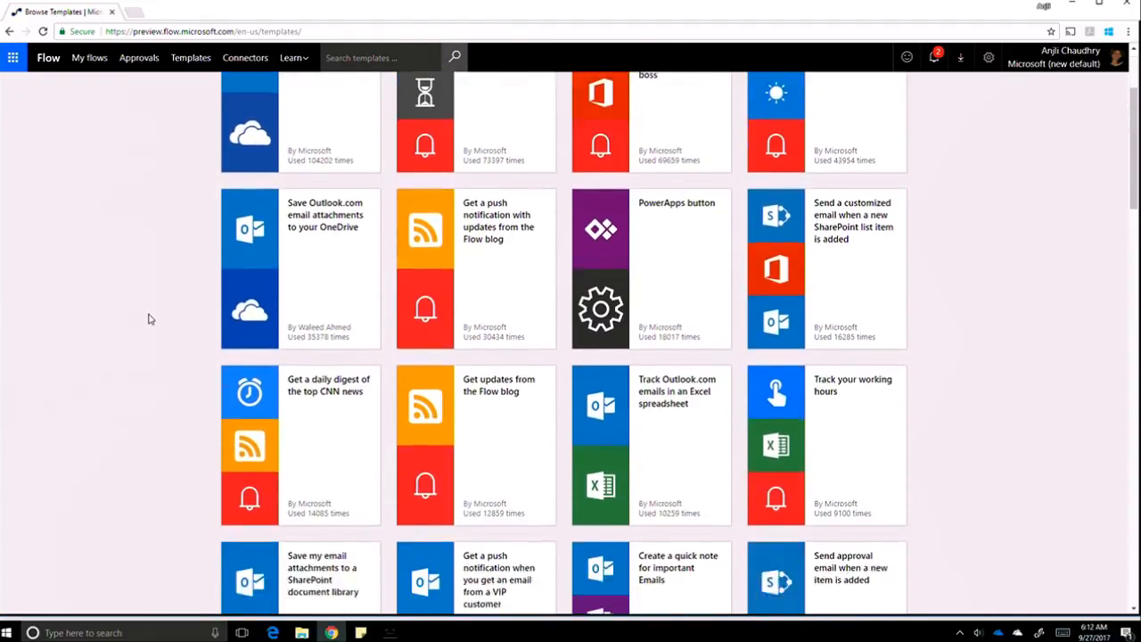
scroll(150, 319, down, 1)
scroll(150, 319, up, 2)
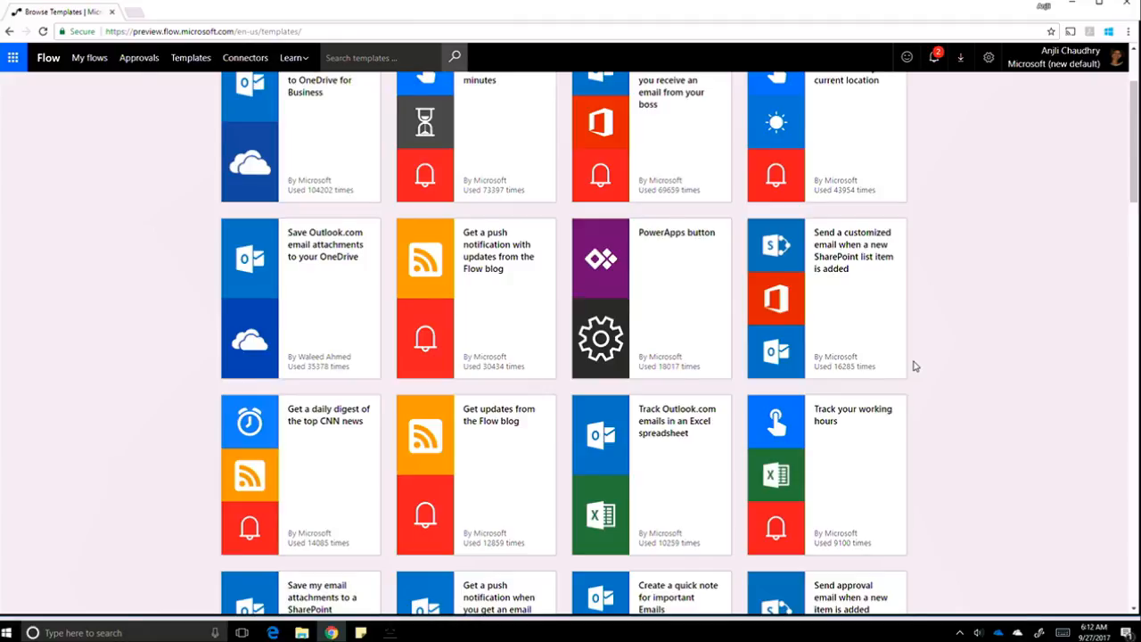
click(864, 340)
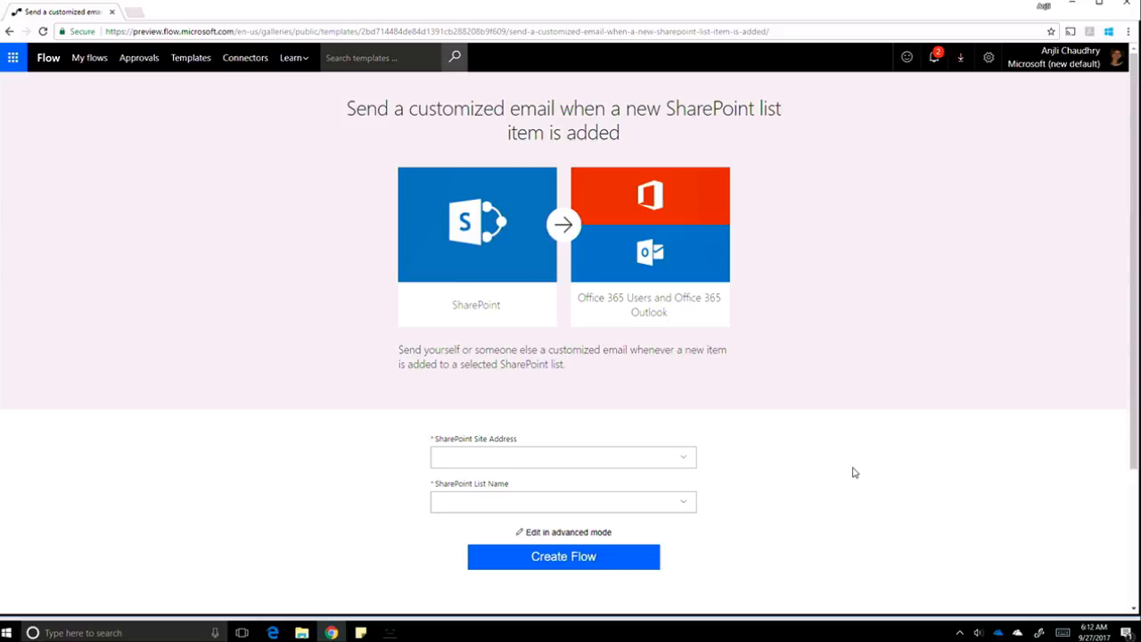
Set Site Address to Process Simple Partners and List Name to ContosoTweets, then create the flow.
scroll(826, 481, down, 1)
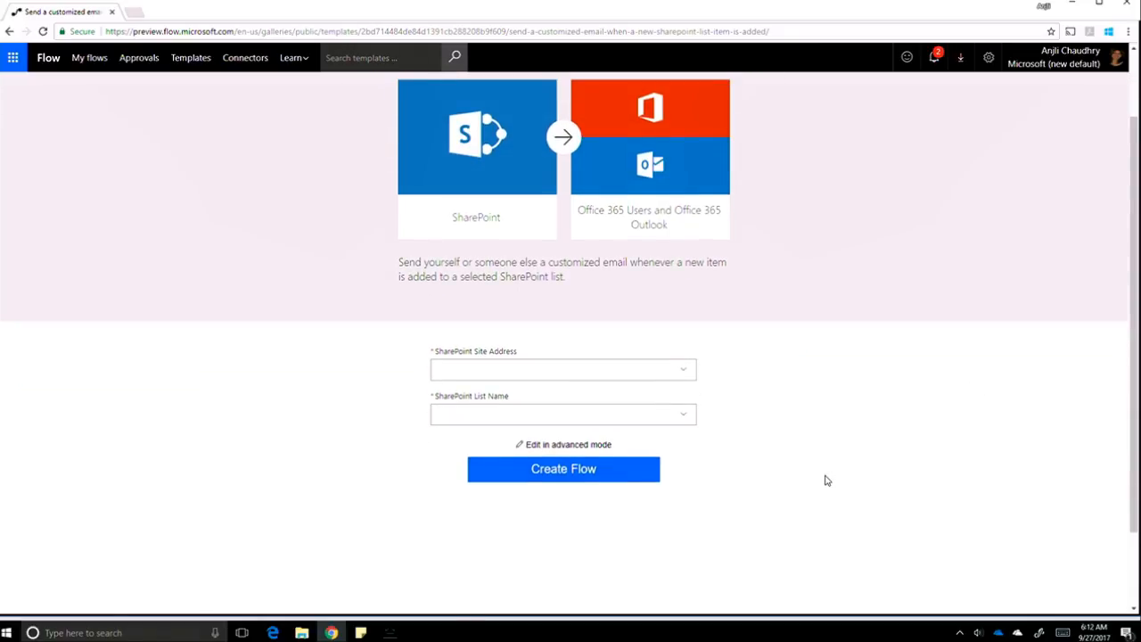
click(691, 379)
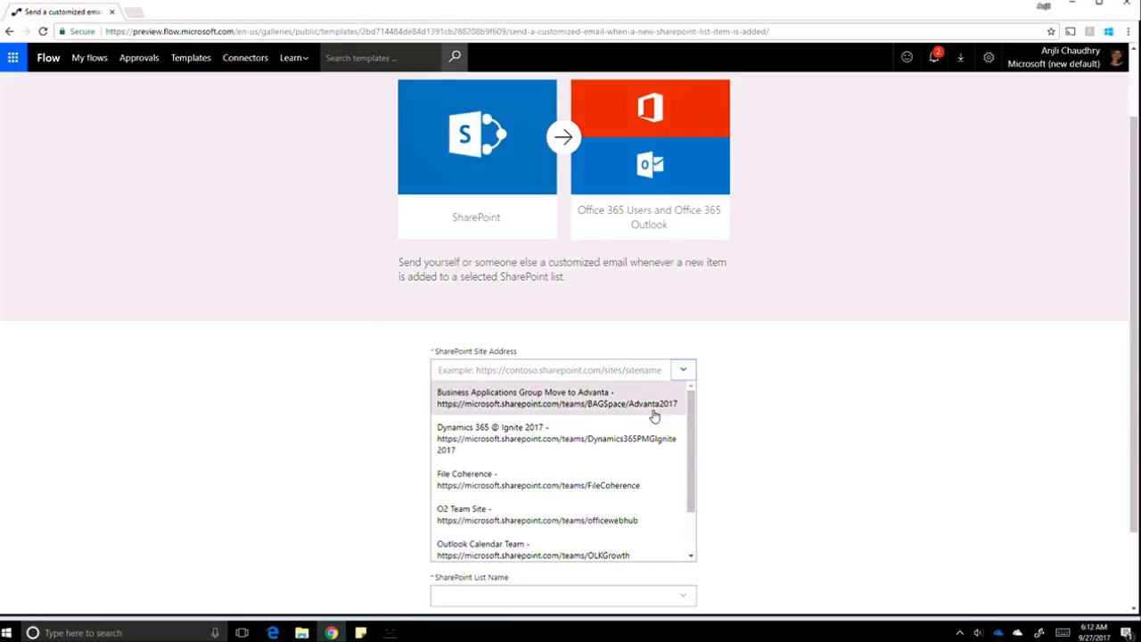
scroll(642, 489, down, 1)
scroll(642, 490, down, 1)
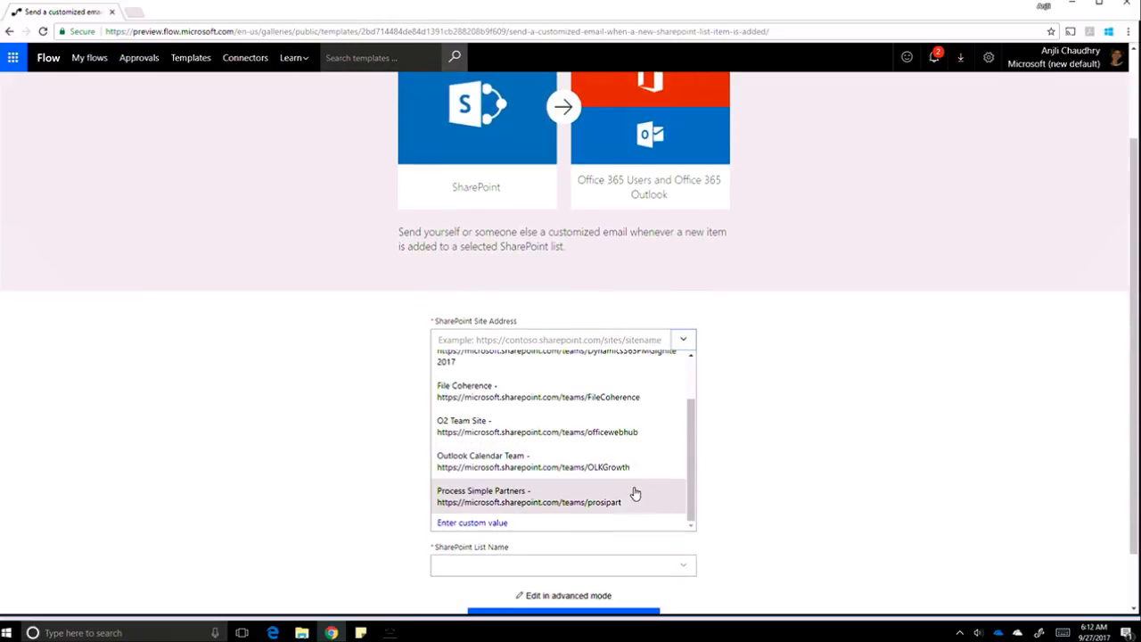
click(622, 497)
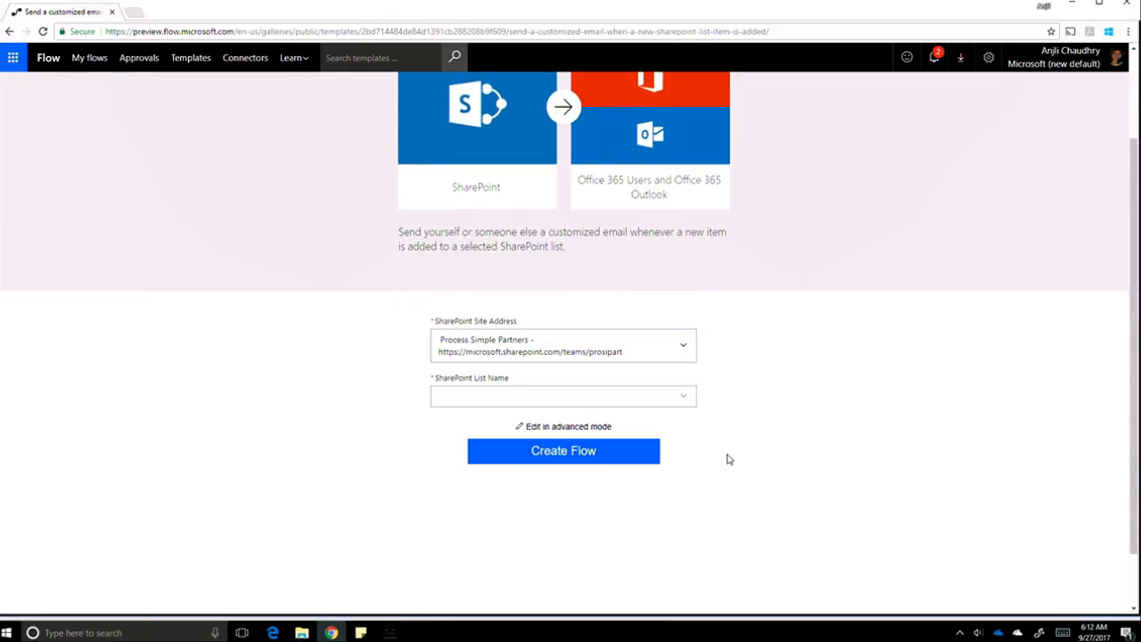
click(683, 400)
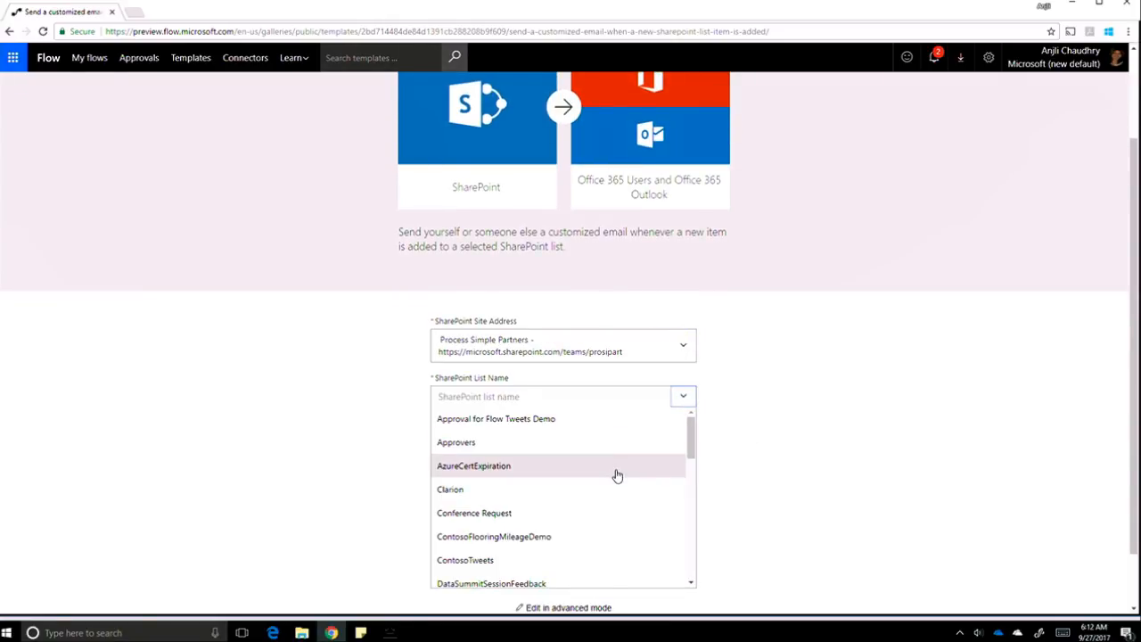
click(580, 560)
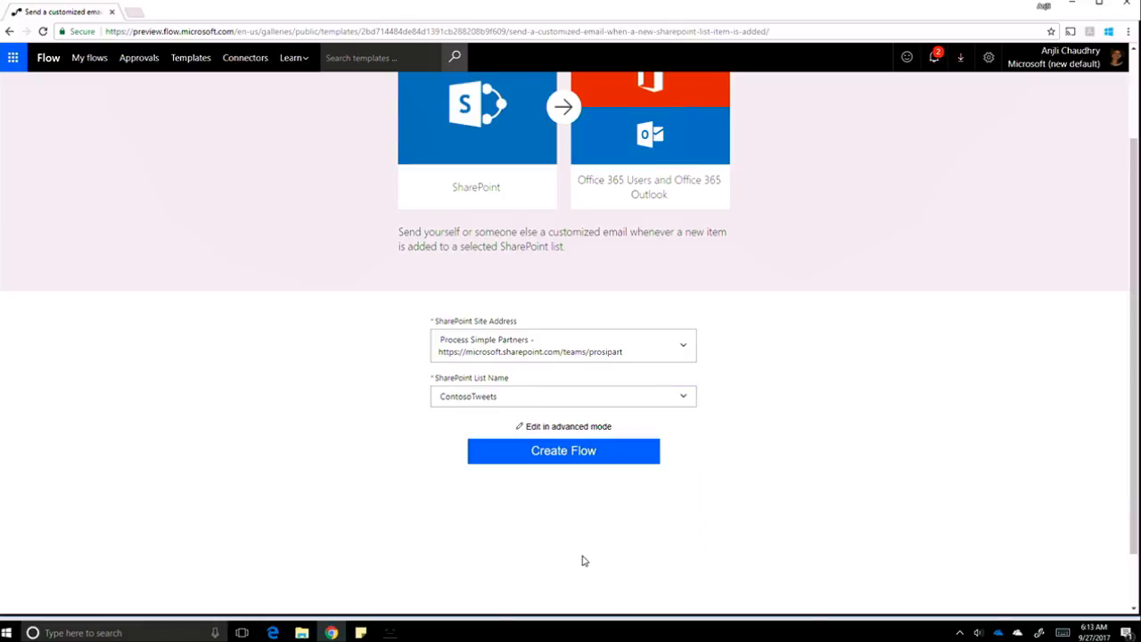
click(586, 456)
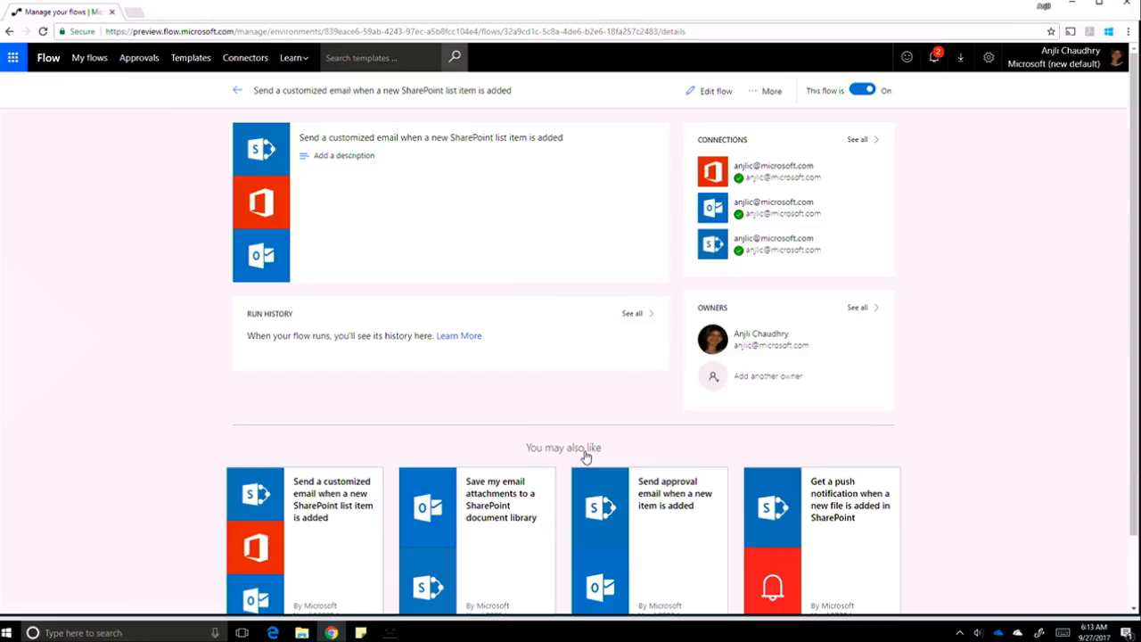
Return to the Browse Templates gallery.
click(193, 58)
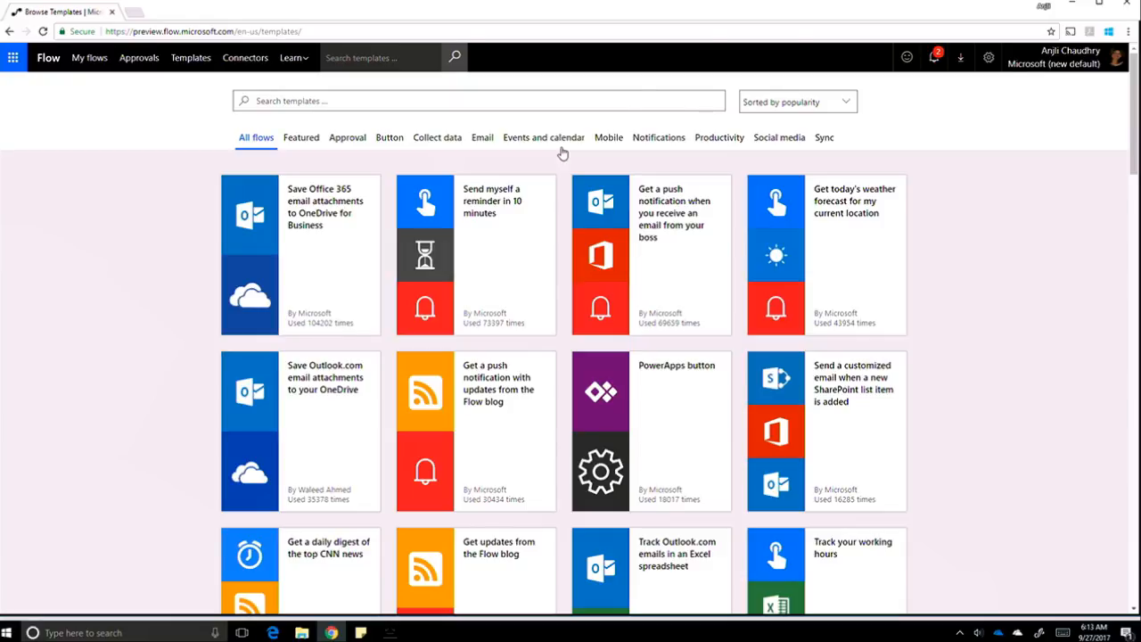
Search templates for 'sentiment' and continue with the tweet sentiment to Power BI dataset template.
click(274, 103)
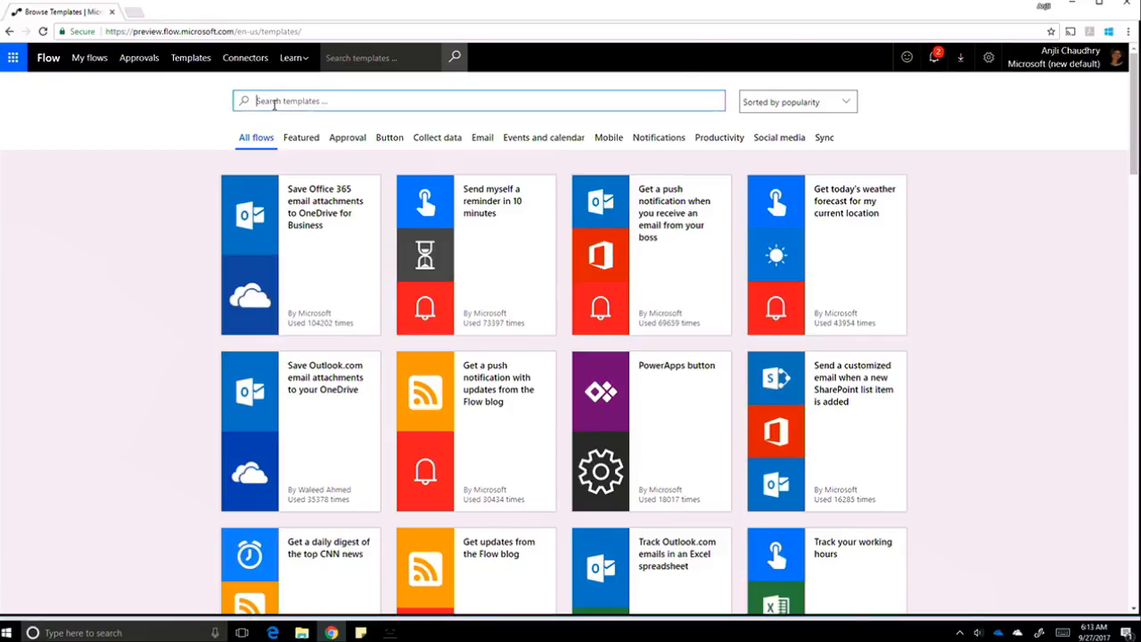
text(sentiment)
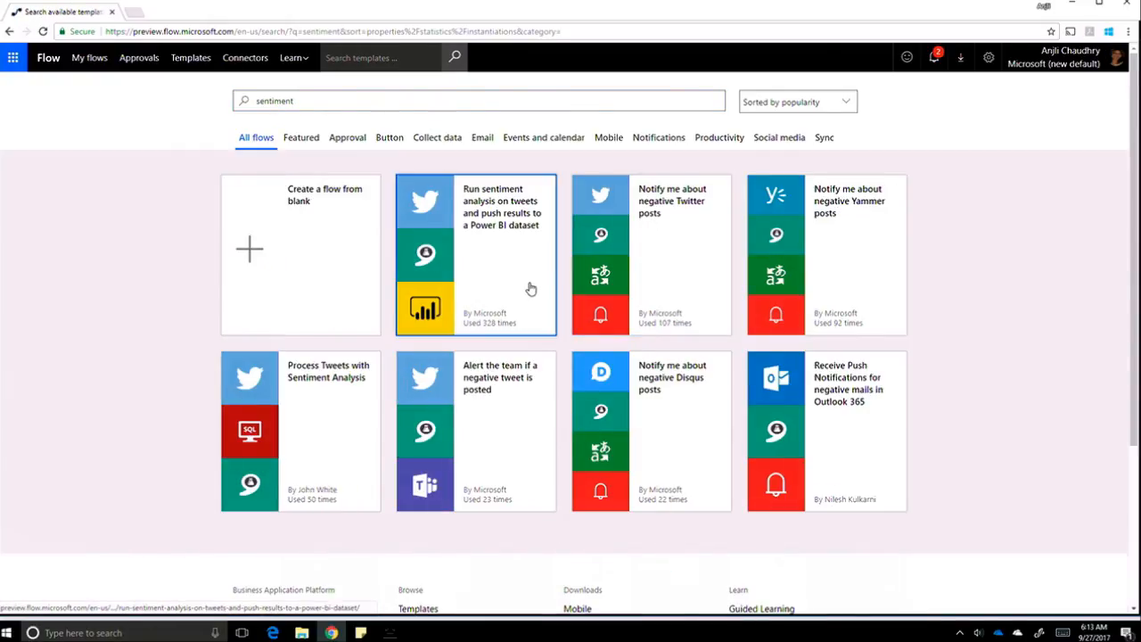
click(529, 288)
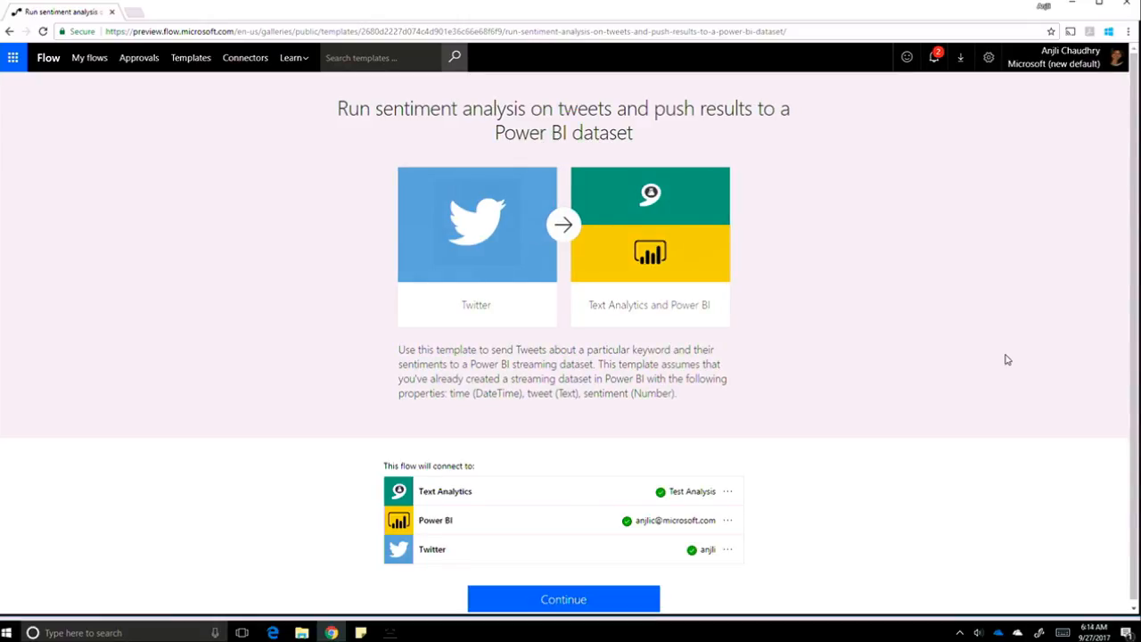
scroll(1008, 359, down, 1)
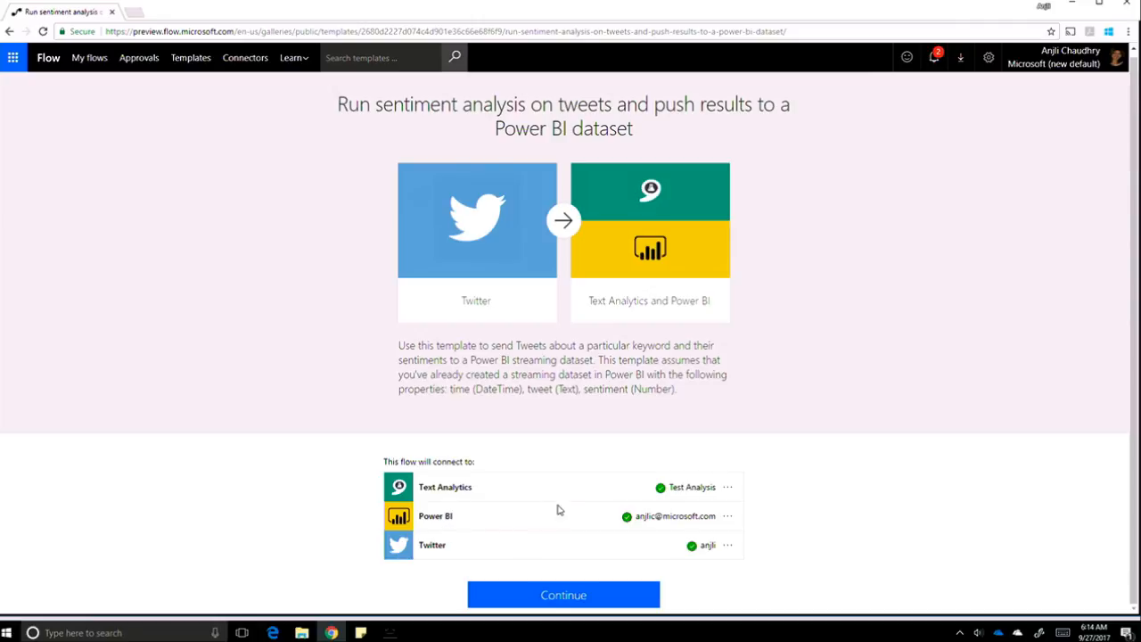
click(532, 595)
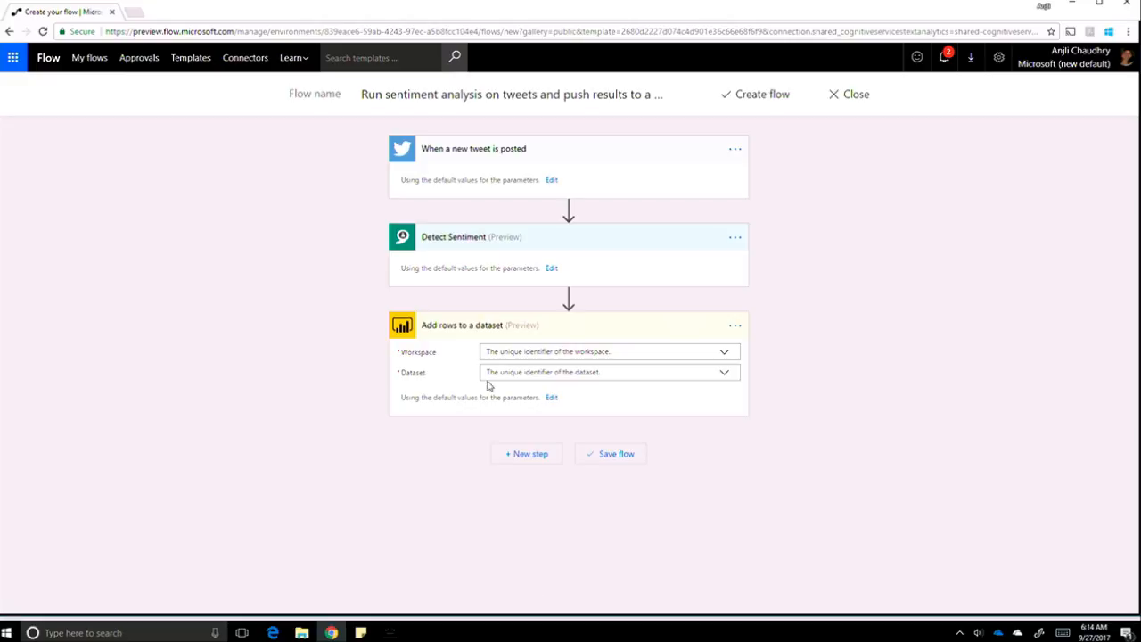
Change the new-tweet trigger's search text to 'microsoft'.
click(552, 181)
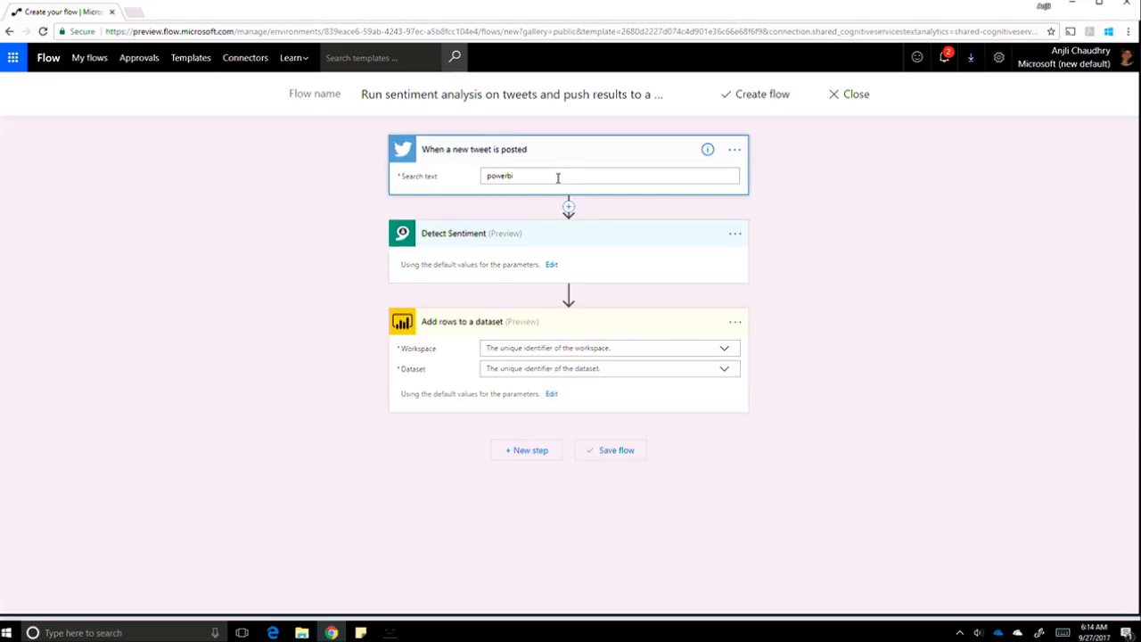
double_click(504, 176)
text(microsoft)
click(553, 266)
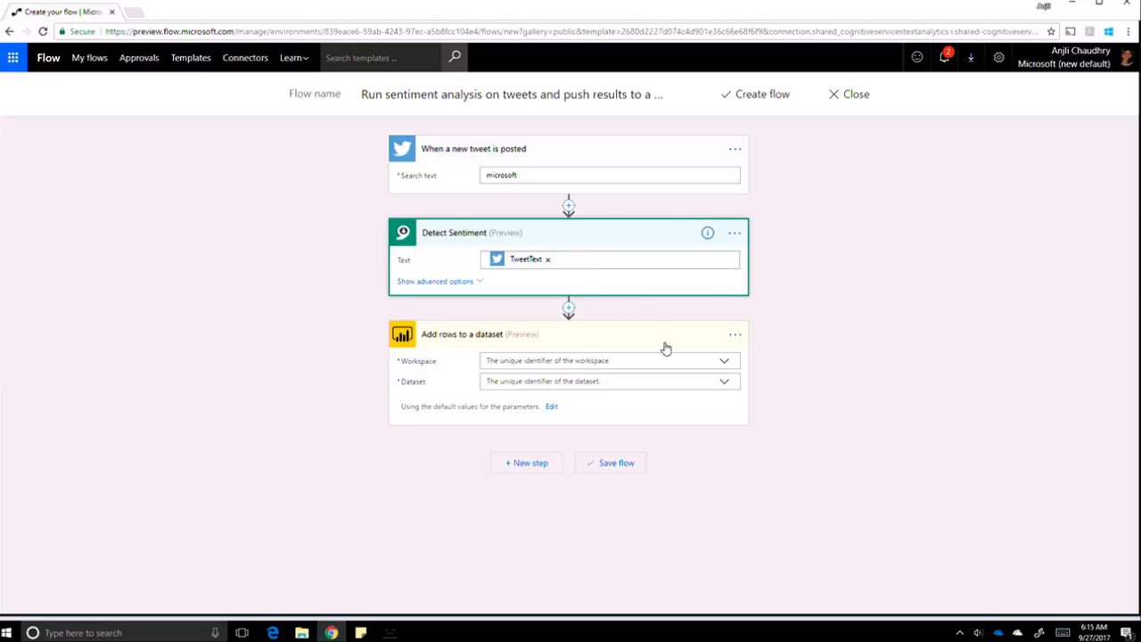
Point Add rows to a dataset at My Workspace and the TestSentiment dataset.
click(723, 365)
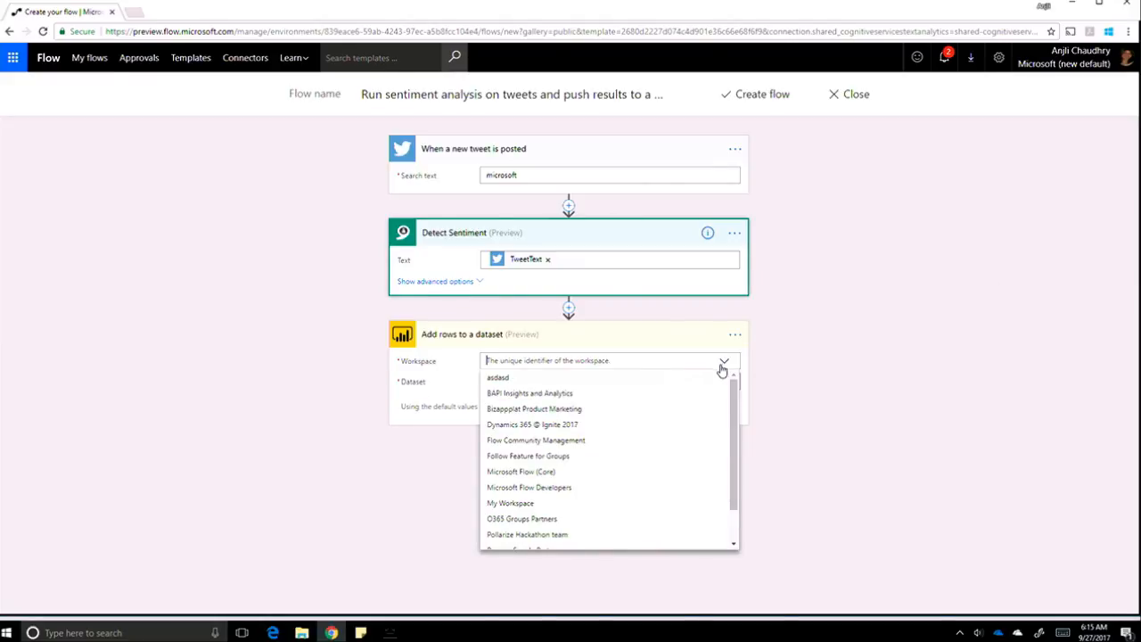
click(606, 505)
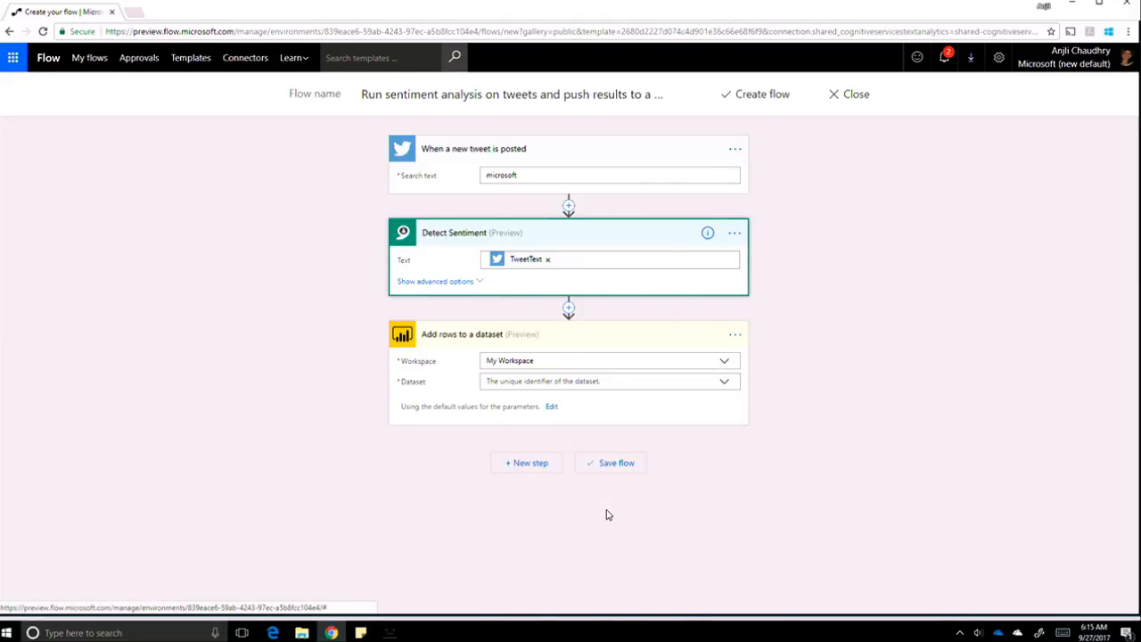
click(725, 390)
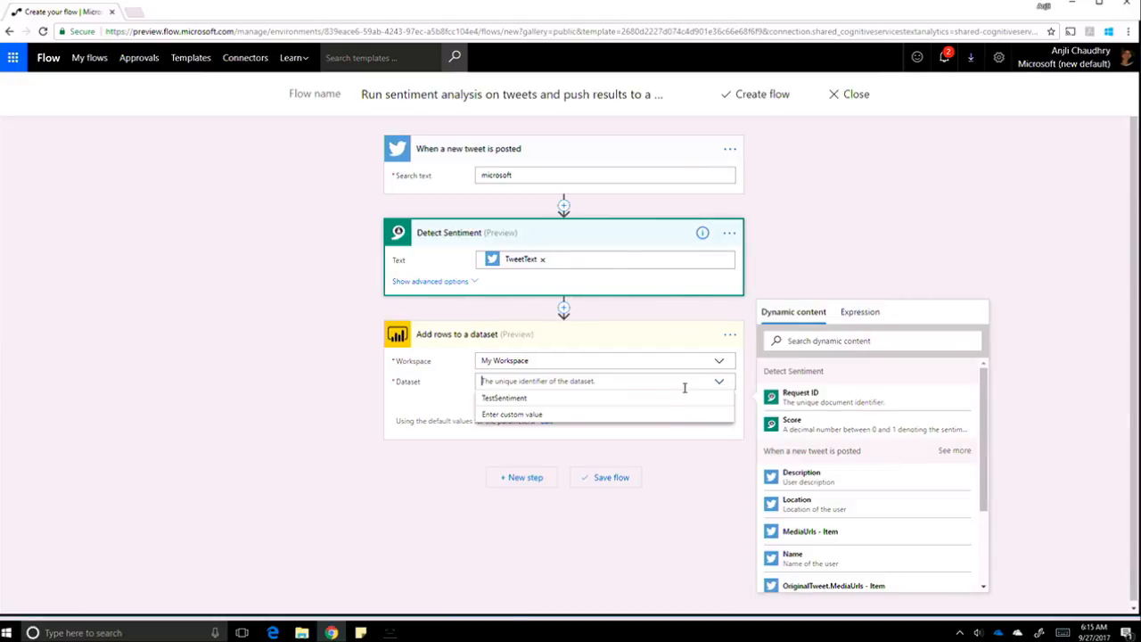
click(642, 405)
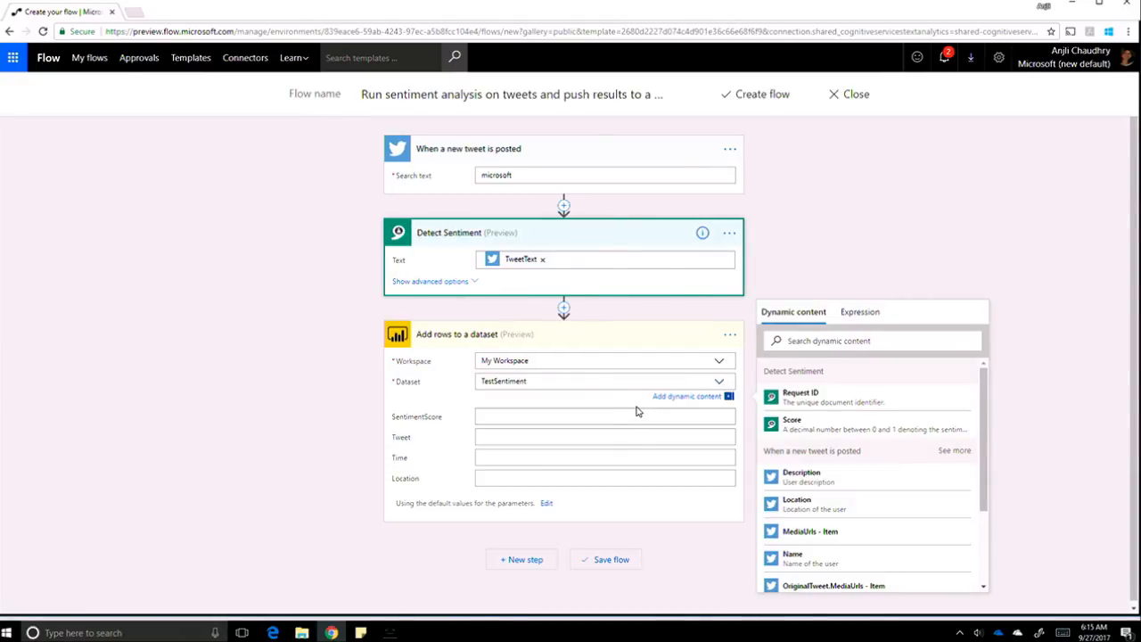
Fill SentimentScore with the sentiment Score and Tweet with the Tweet text.
click(510, 418)
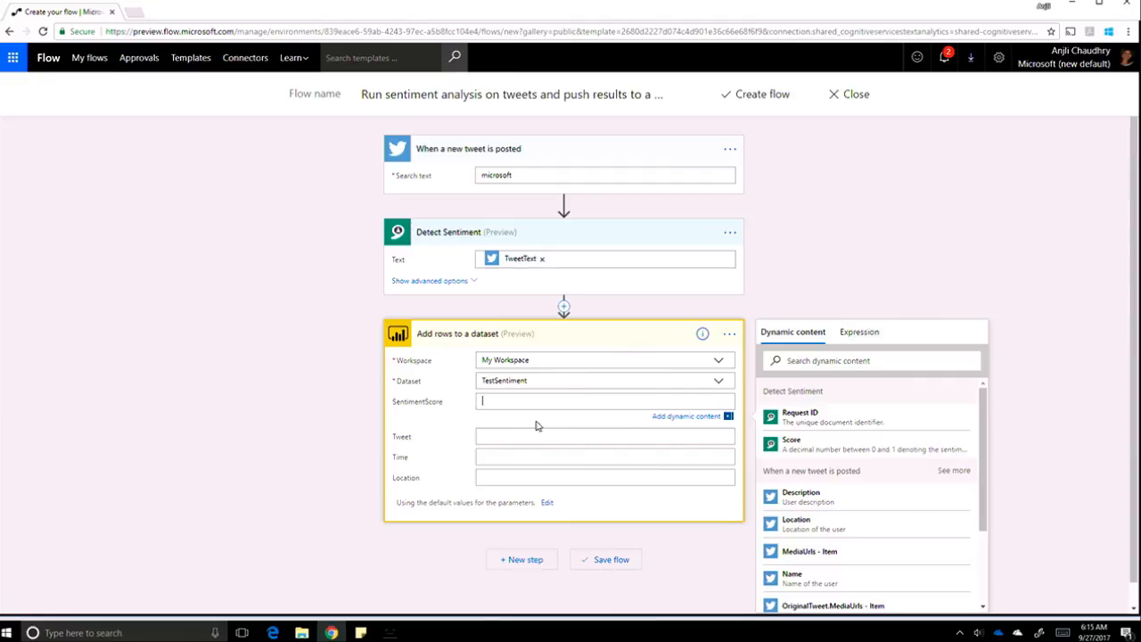
click(800, 444)
click(530, 437)
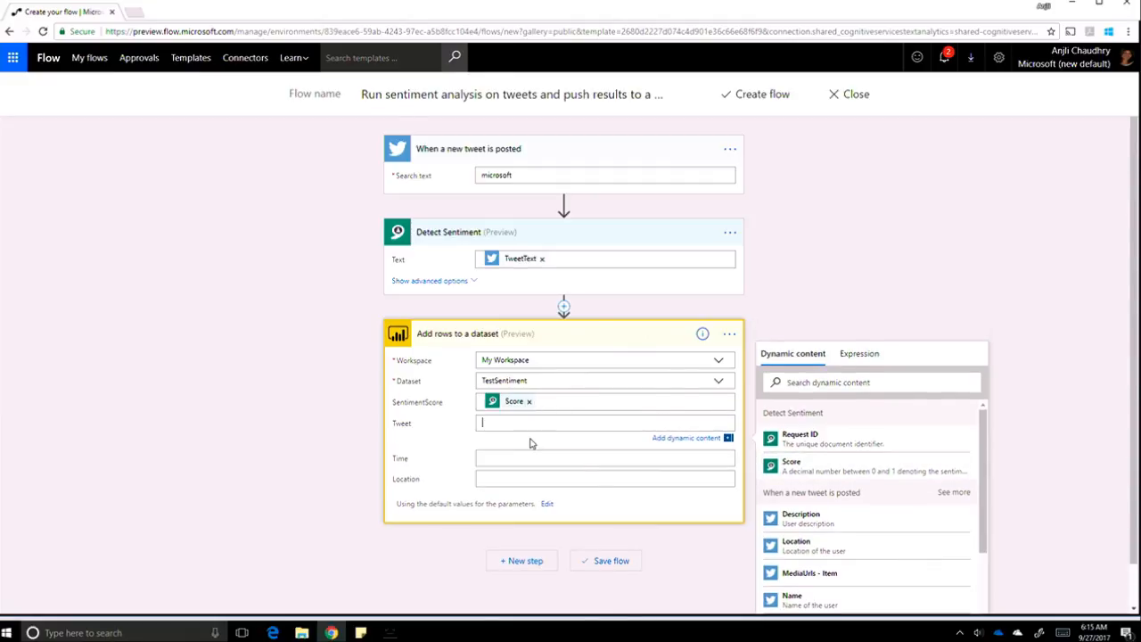
scroll(870, 504, down, 3)
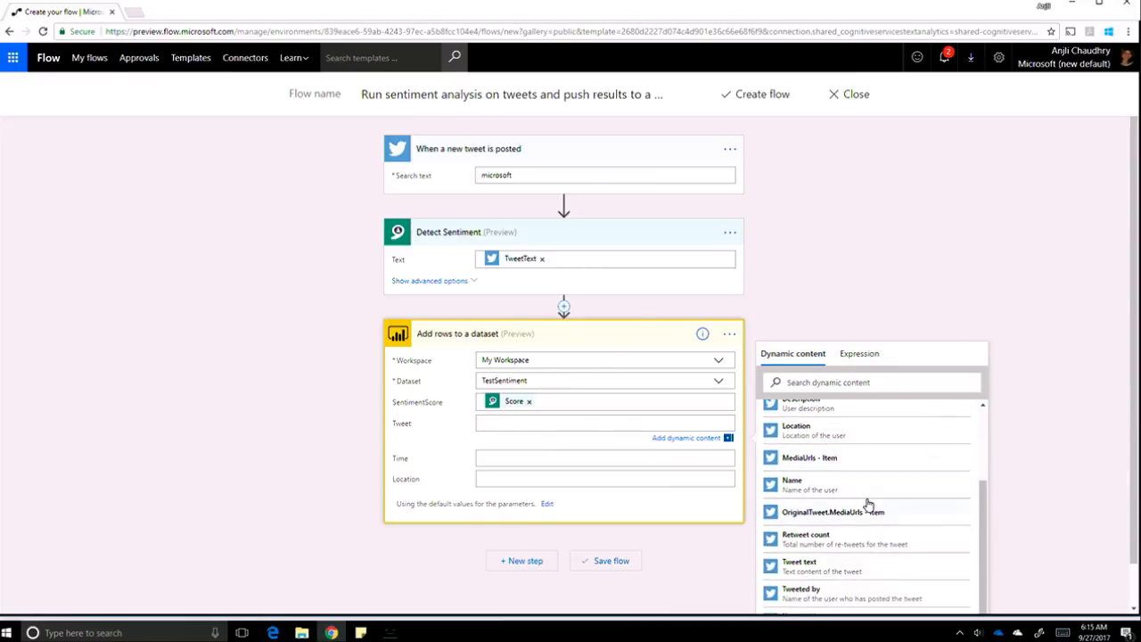
click(836, 568)
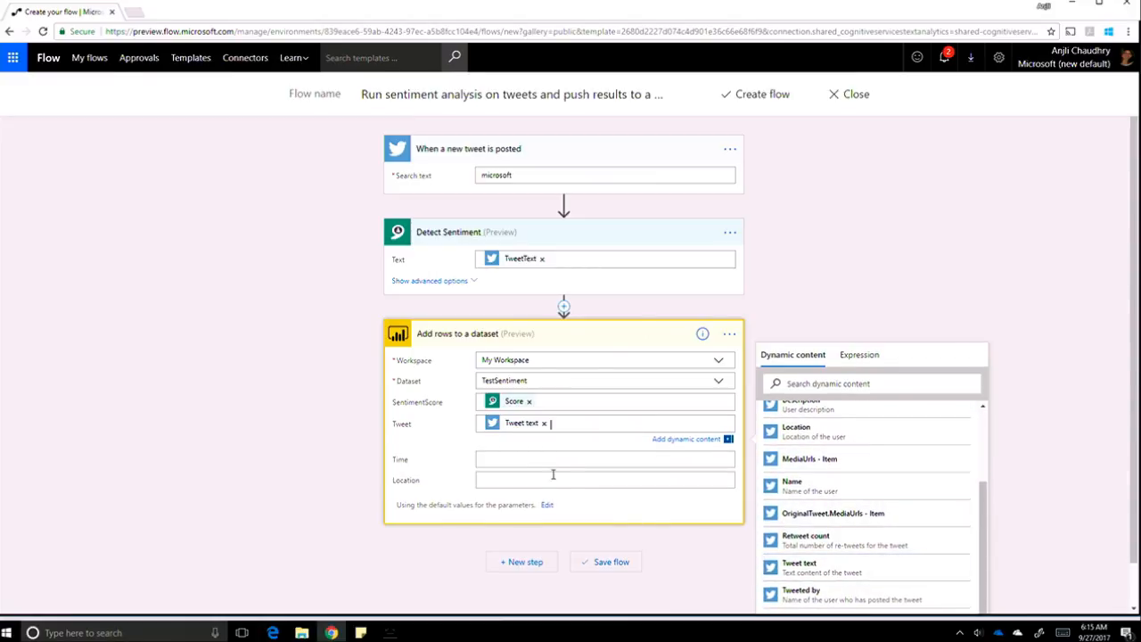
Fill Time with the tweet's Created at value and Location with the user's Location.
click(530, 460)
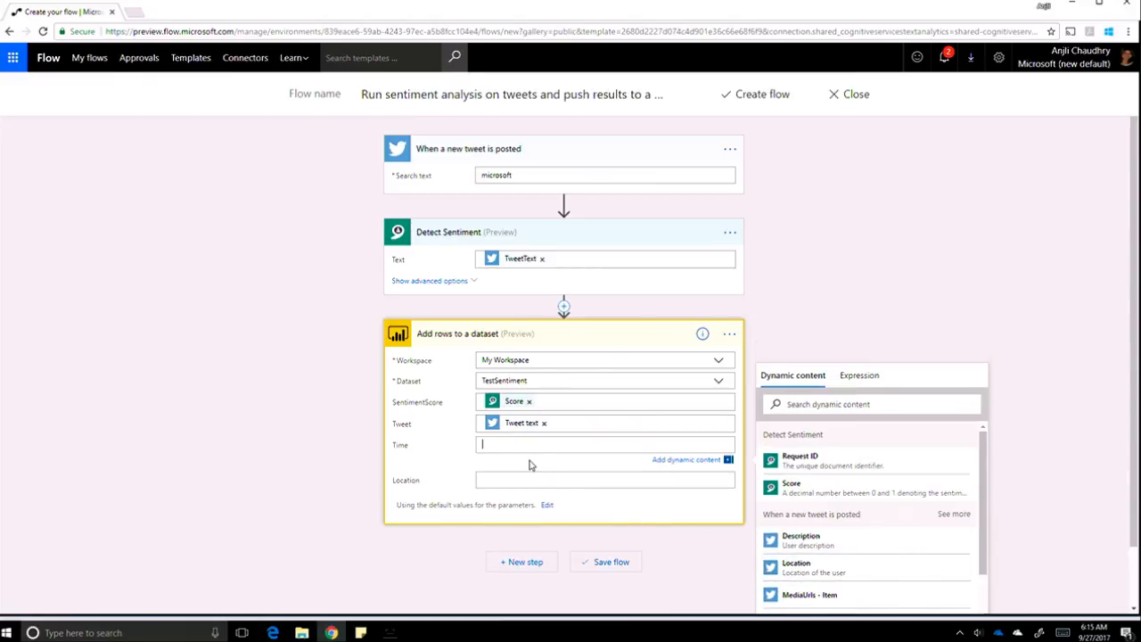
click(799, 403)
text(time)
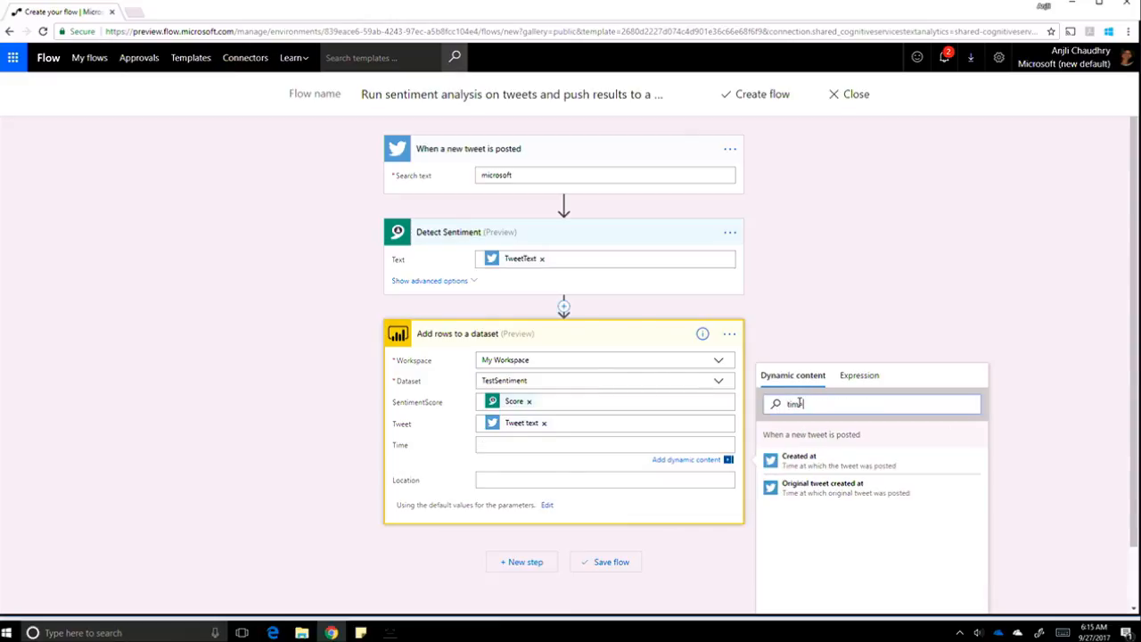
click(822, 471)
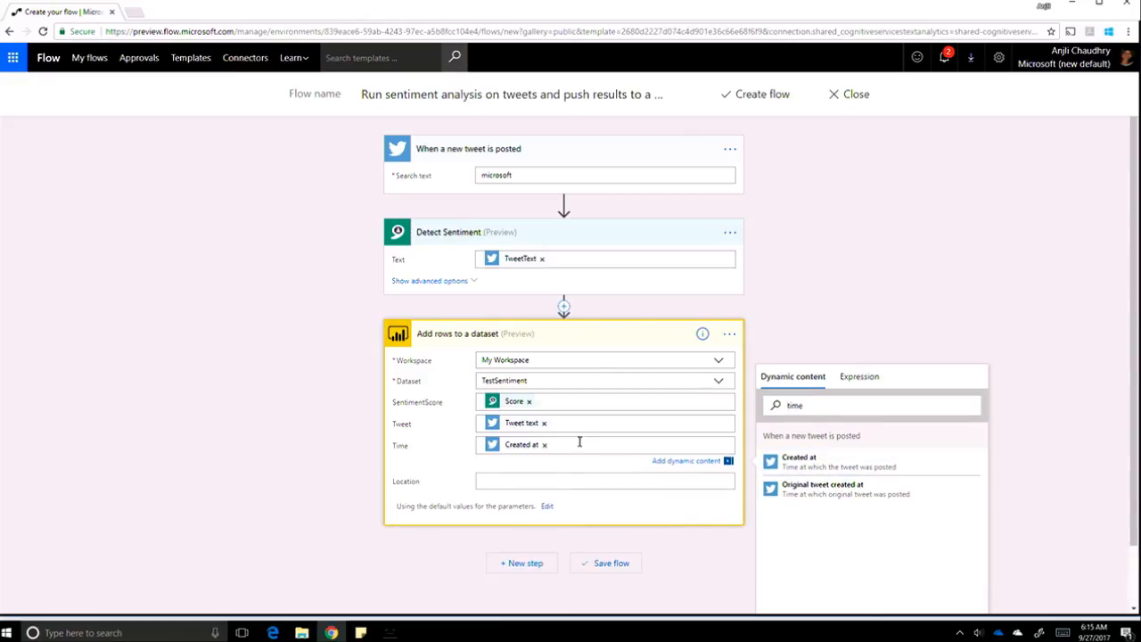
click(554, 484)
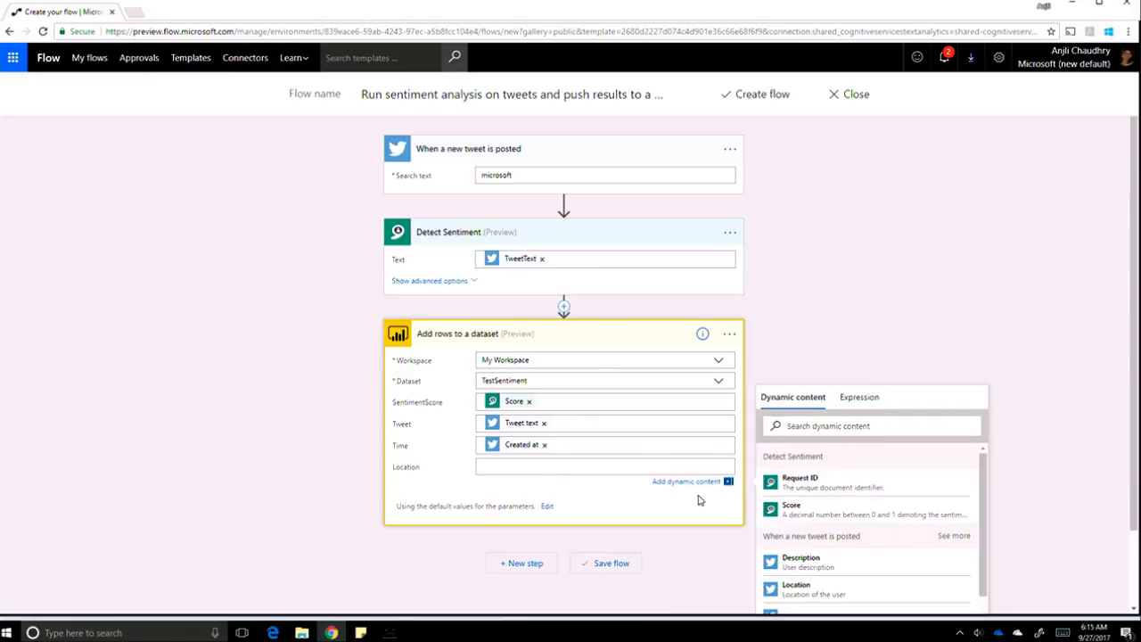
click(823, 602)
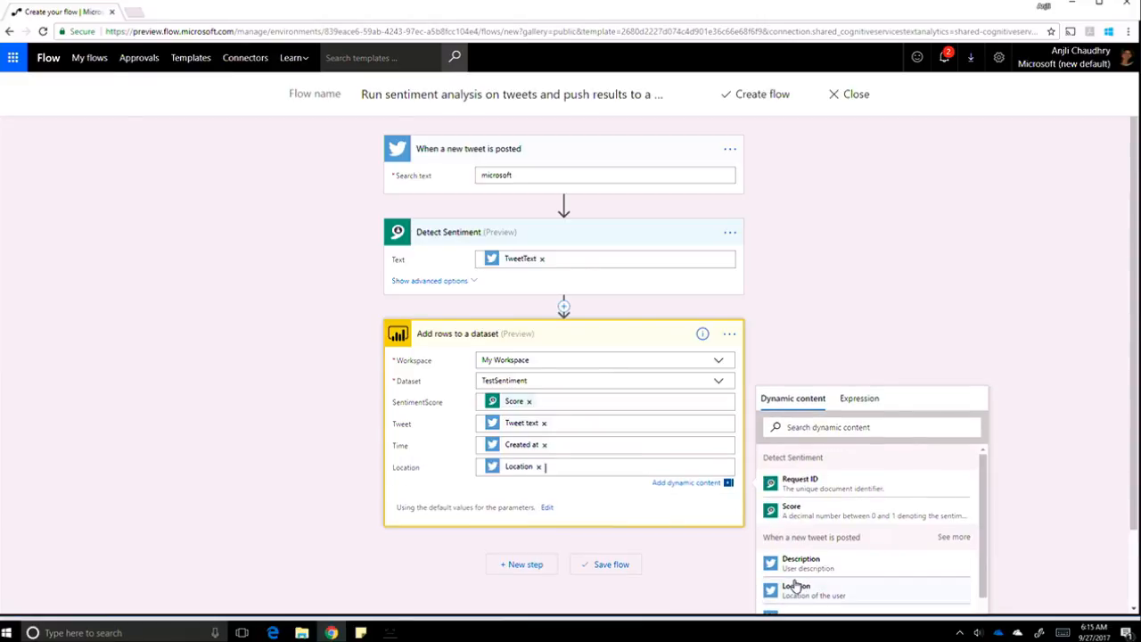
Save the tweet sentiment flow.
click(624, 569)
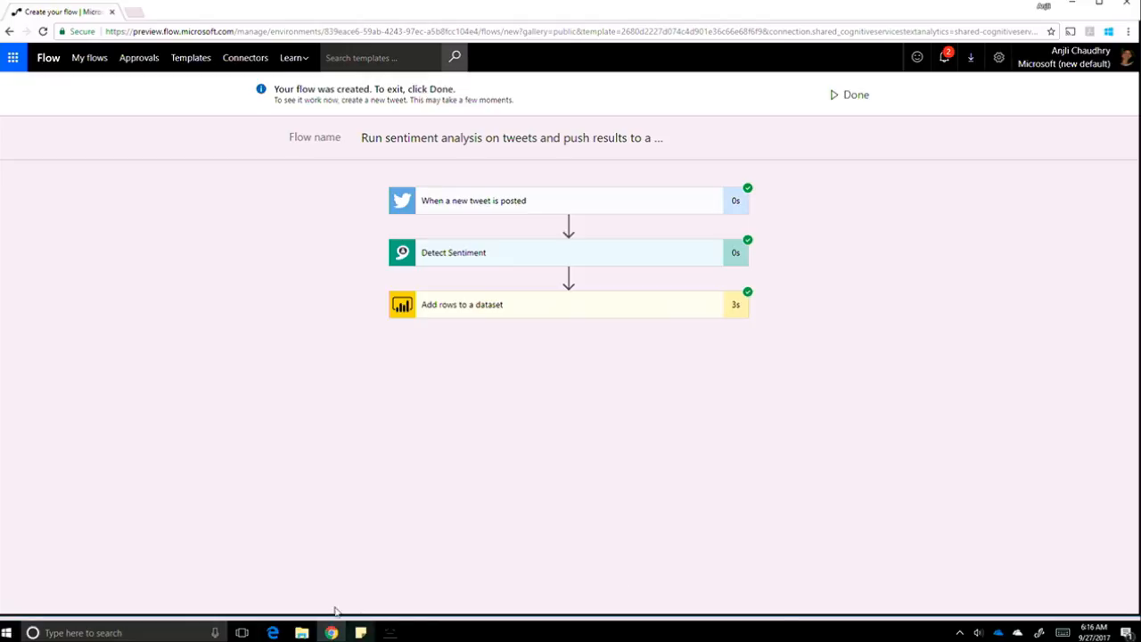
In the Power BI tab, create a report from the TestSentiment dataset in My Workspace.
click(272, 633)
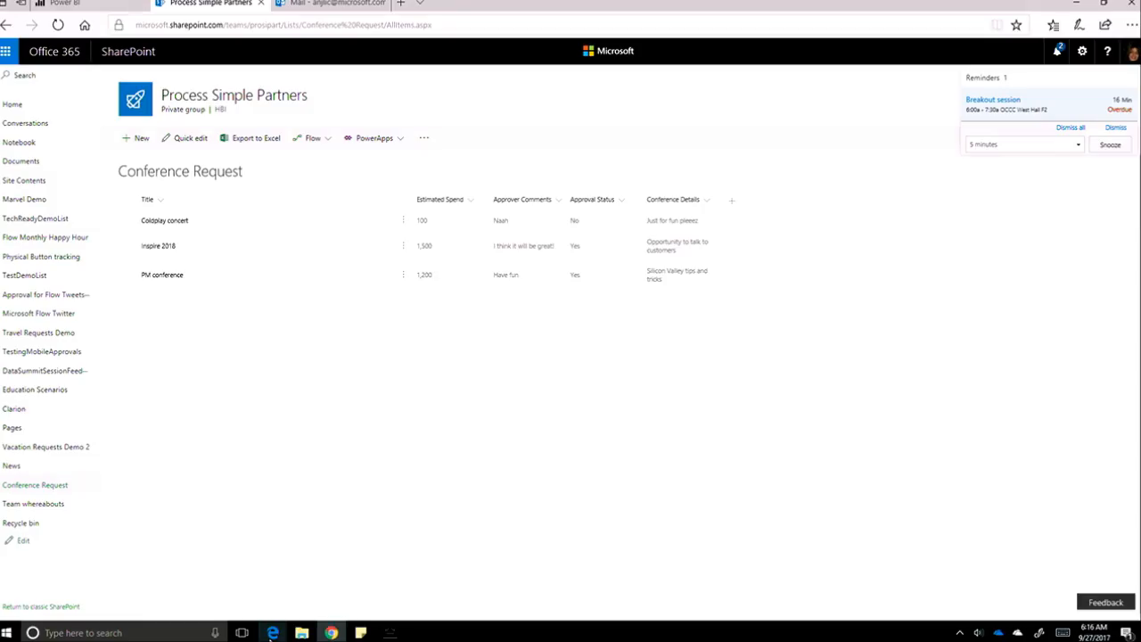
click(87, 5)
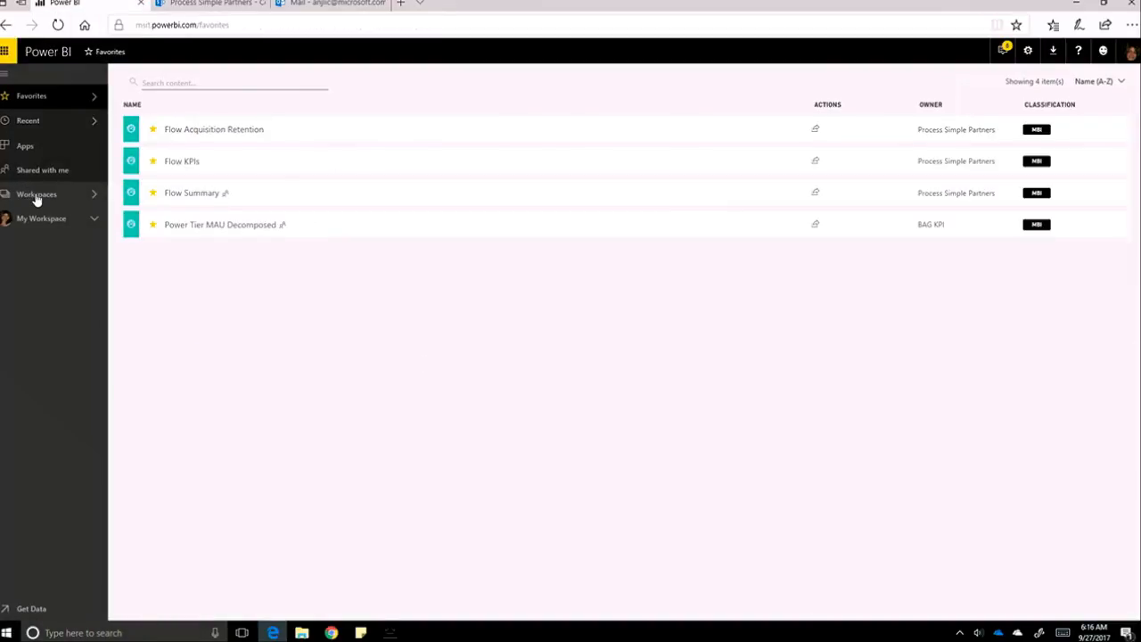
click(38, 195)
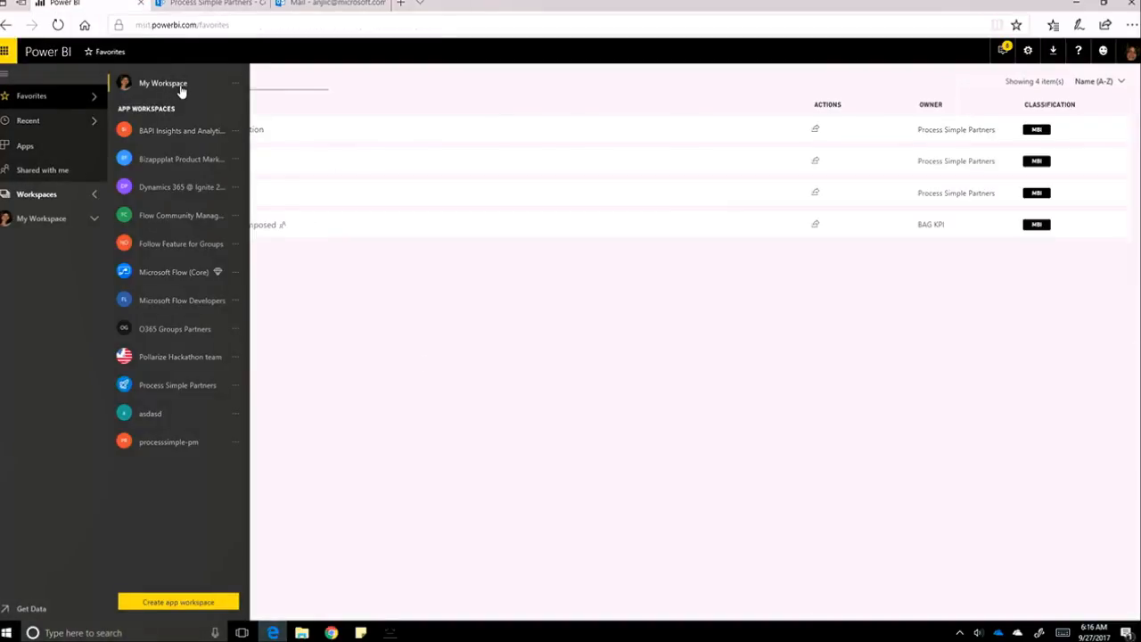
click(181, 89)
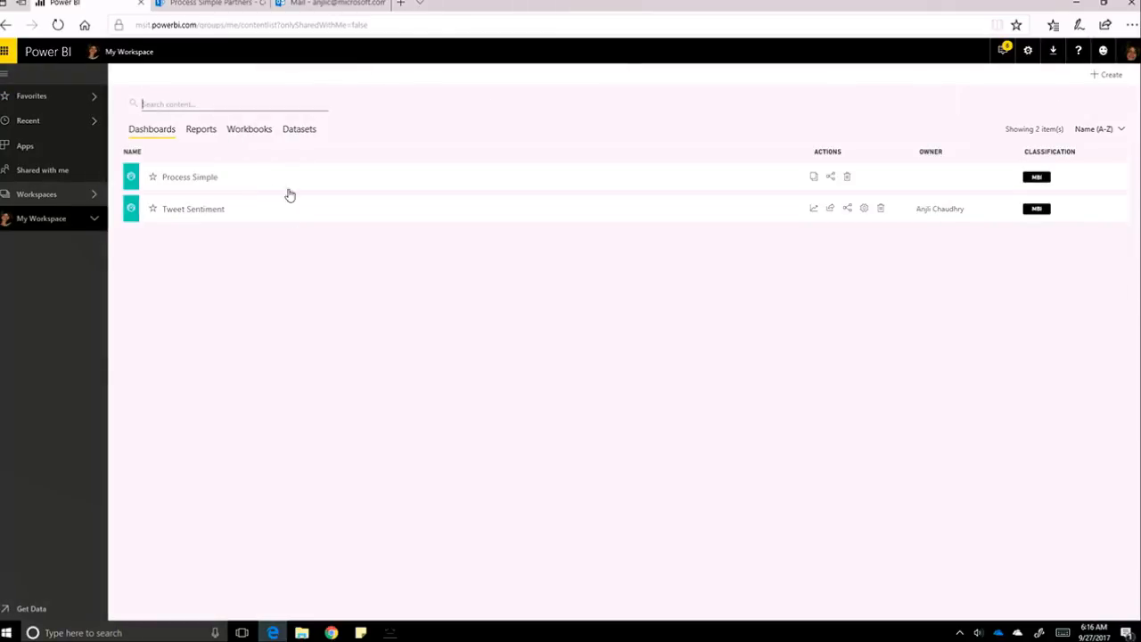
click(299, 130)
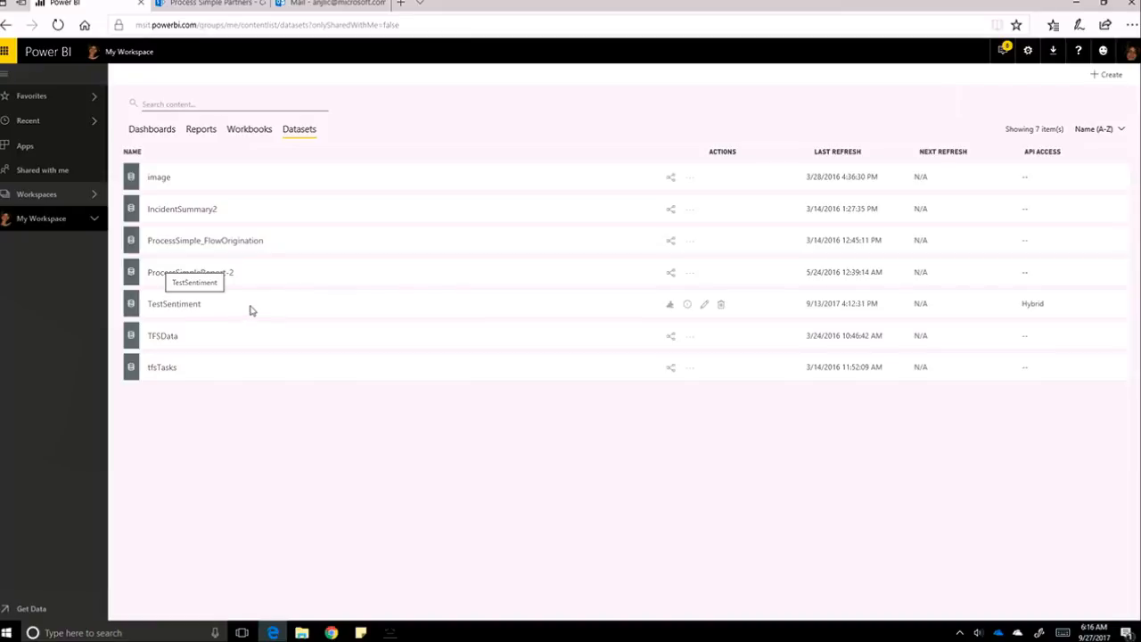
click(670, 310)
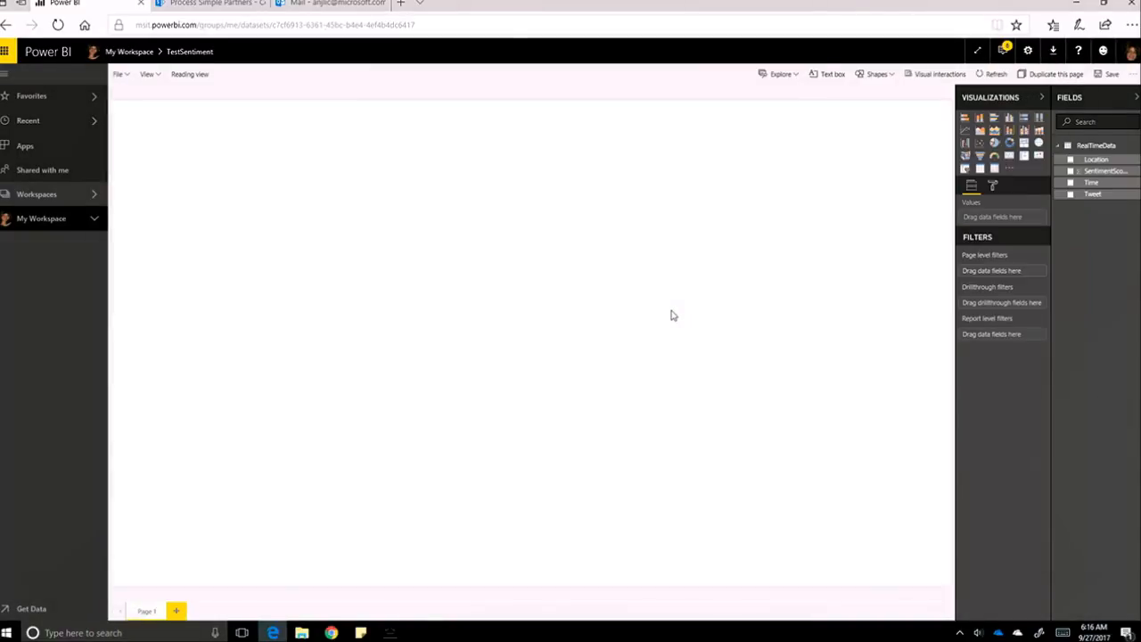
Add an enlarged clustered column chart with Location on the axis and SentimentScore as value.
click(981, 122)
click(693, 259)
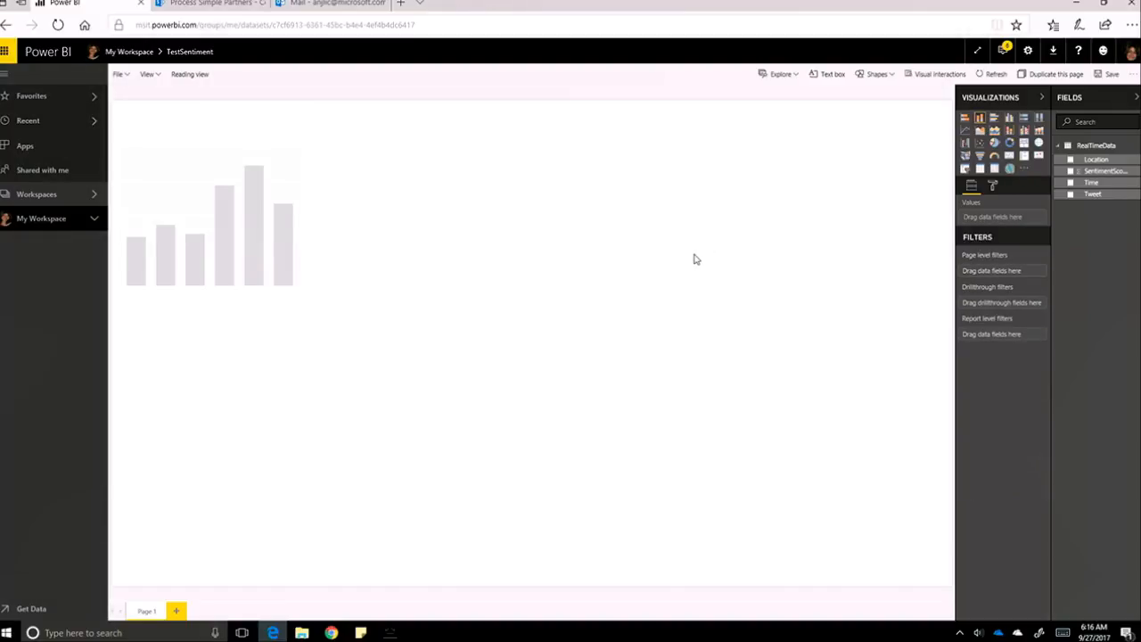
click(265, 280)
drag(299, 309, 737, 407)
click(775, 388)
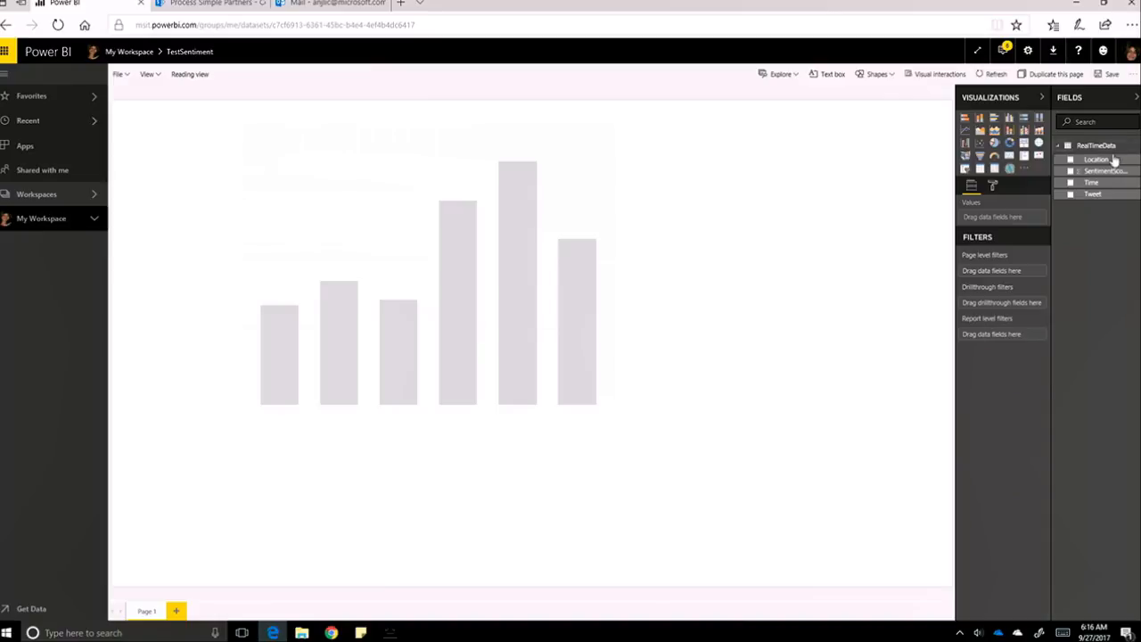
drag(1113, 161, 550, 324)
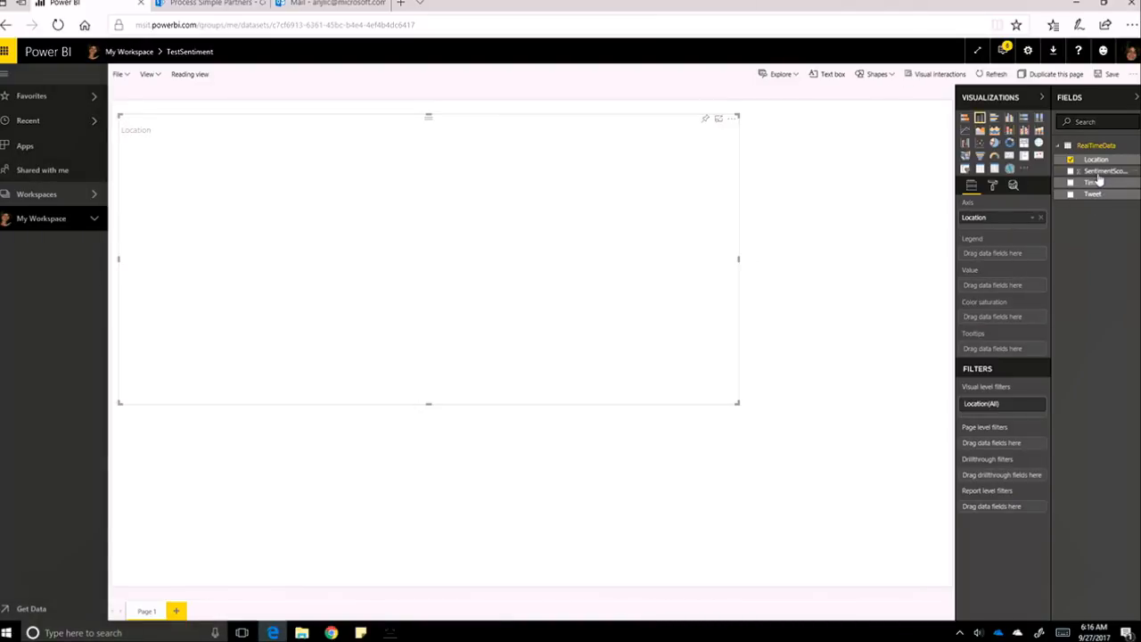
drag(1101, 171, 1004, 292)
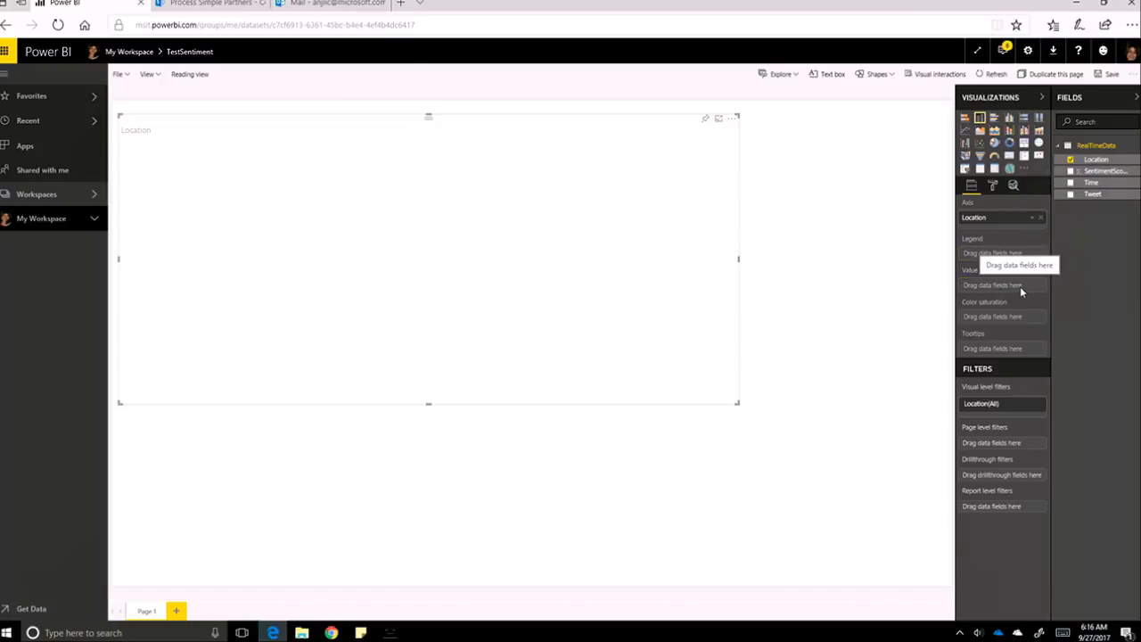
drag(1102, 172, 1000, 292)
Change SentimentScore's aggregation to Average, then switch back to the Microsoft Flow window.
click(1031, 286)
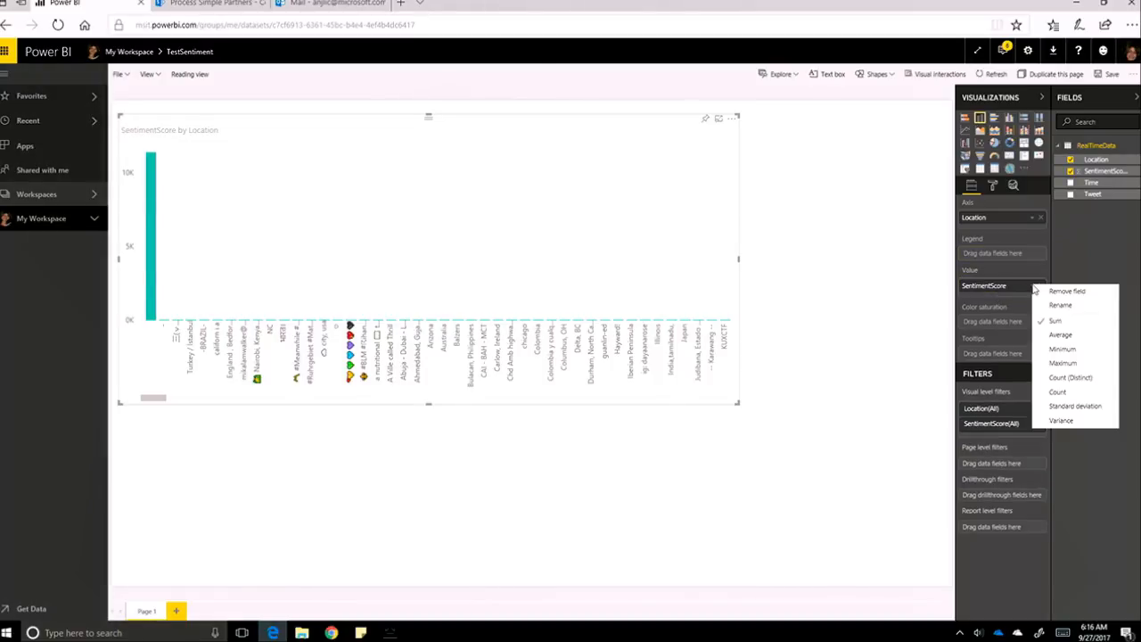
click(1062, 334)
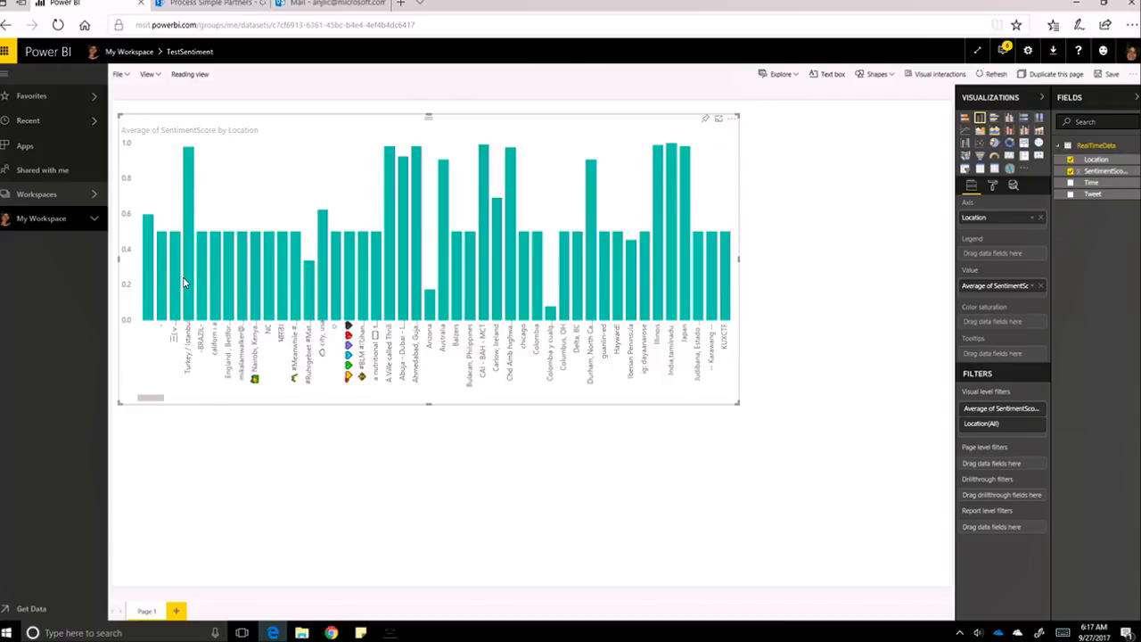
mouse_move(187, 300)
mouse_move(426, 292)
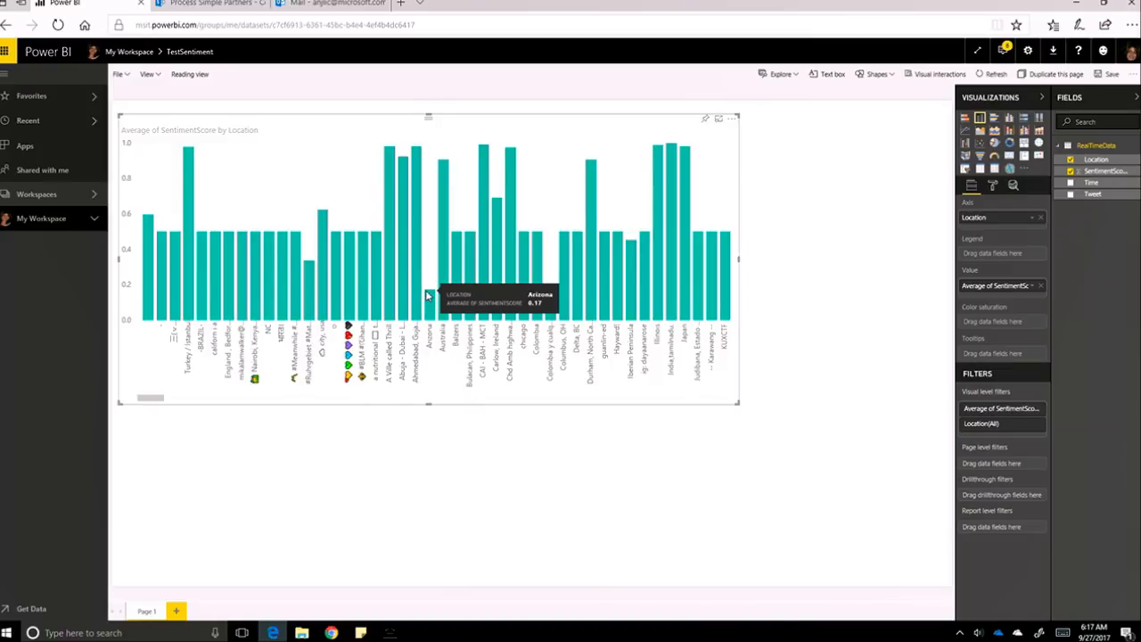
key(alt+Tab)
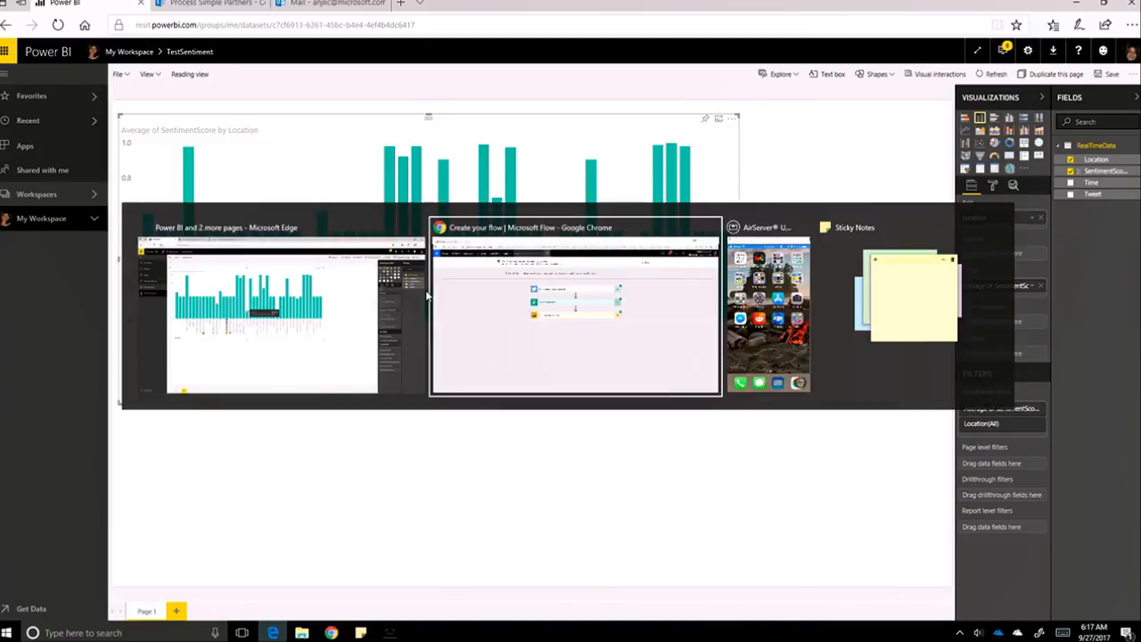
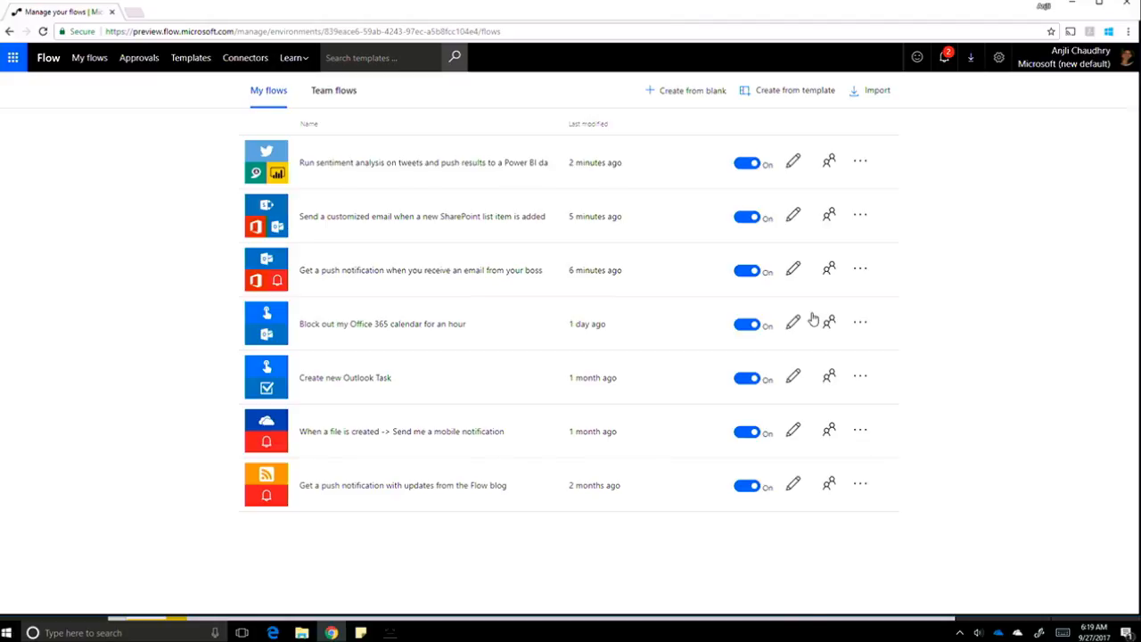
Review the Power BI sentiment-by-location chart, dismiss the meeting reminder, and return to My flows.
key(alt+Tab)
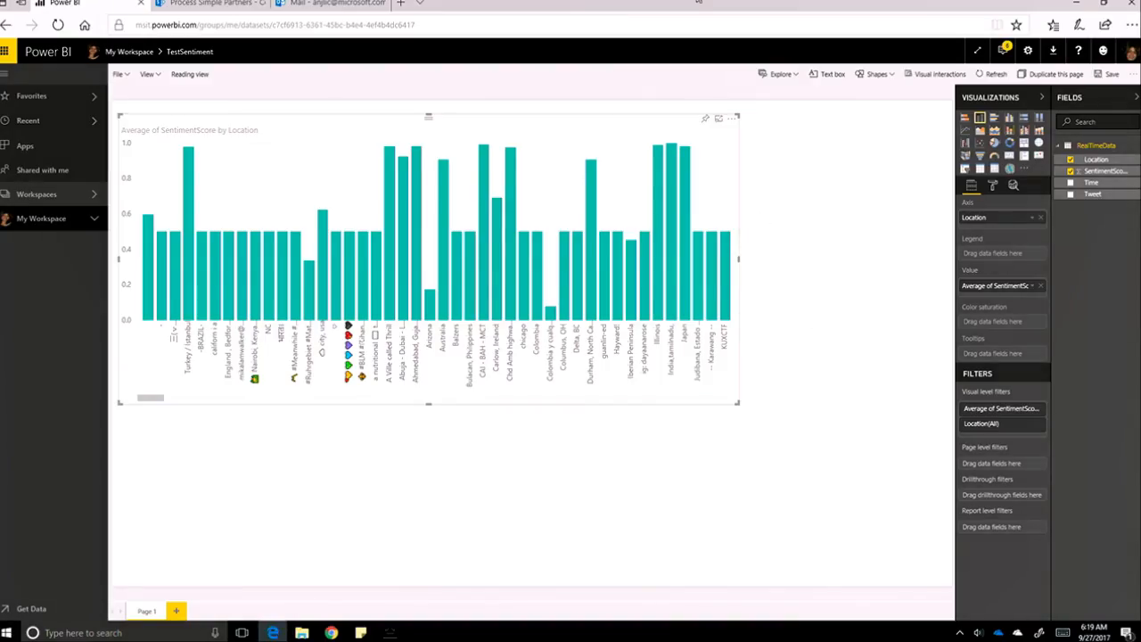
click(223, 4)
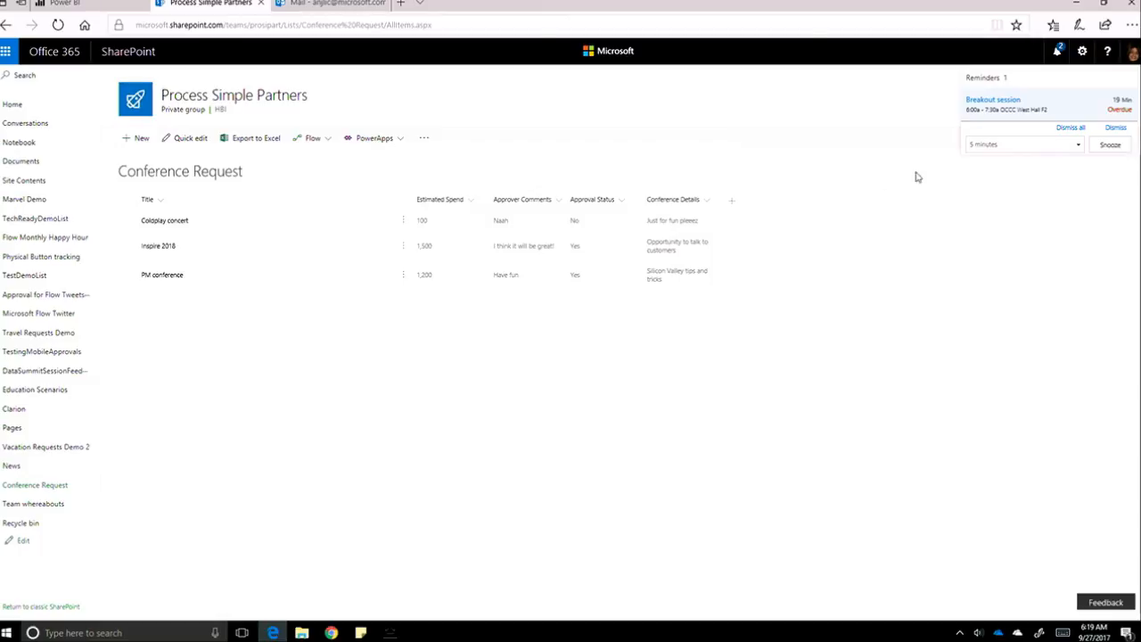
click(1120, 128)
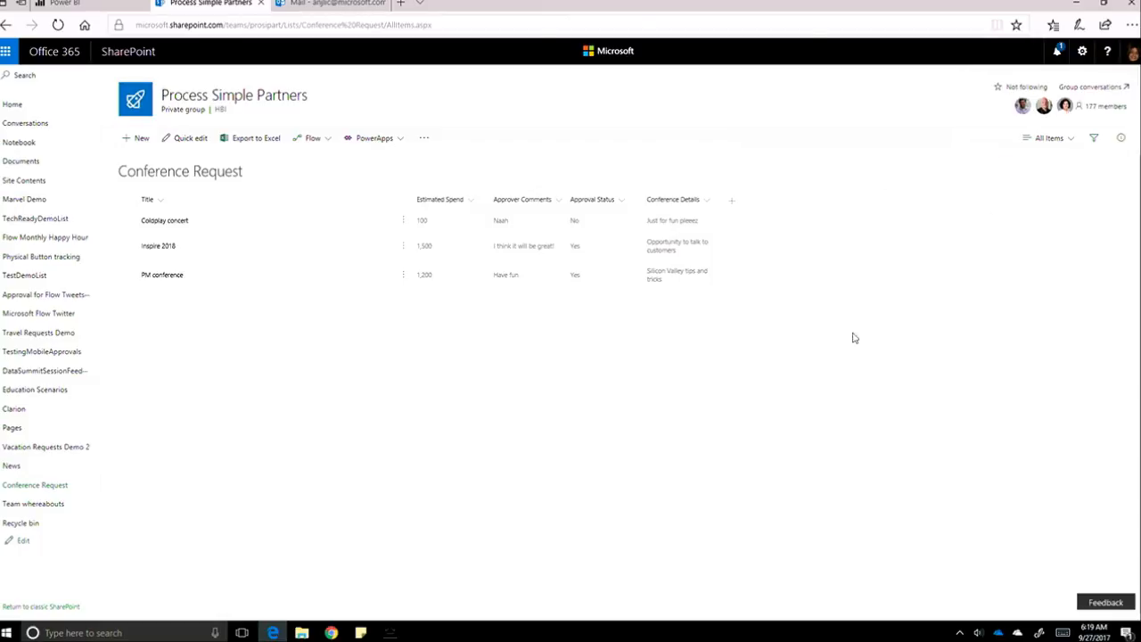
click(331, 633)
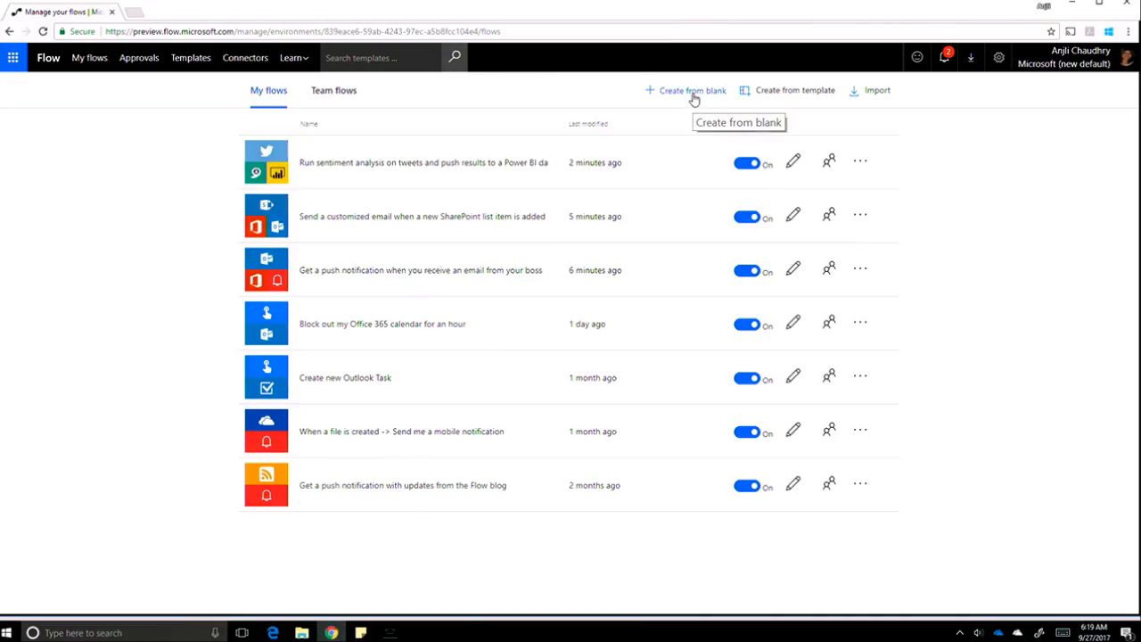
Start a new blank flow and bring up the connector and trigger search.
click(695, 95)
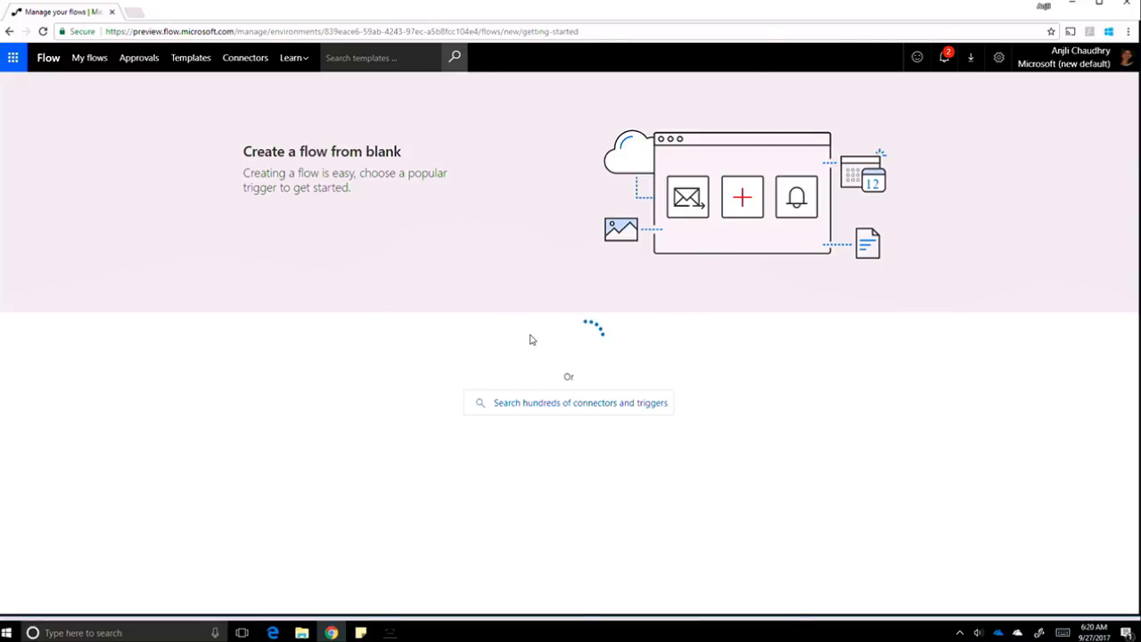
click(526, 404)
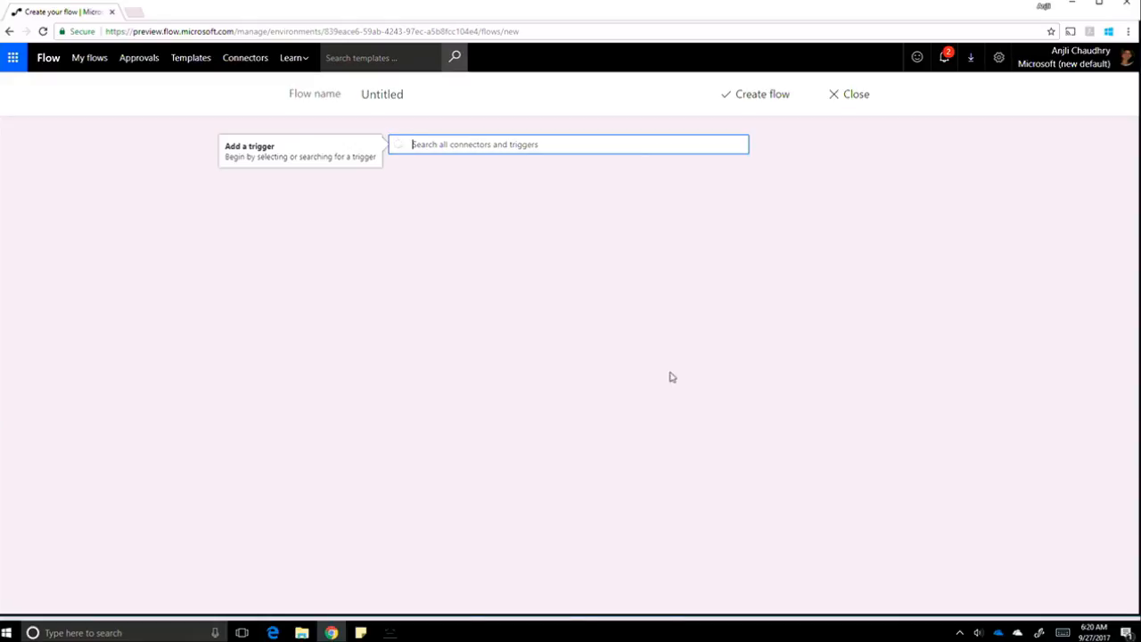
click(959, 635)
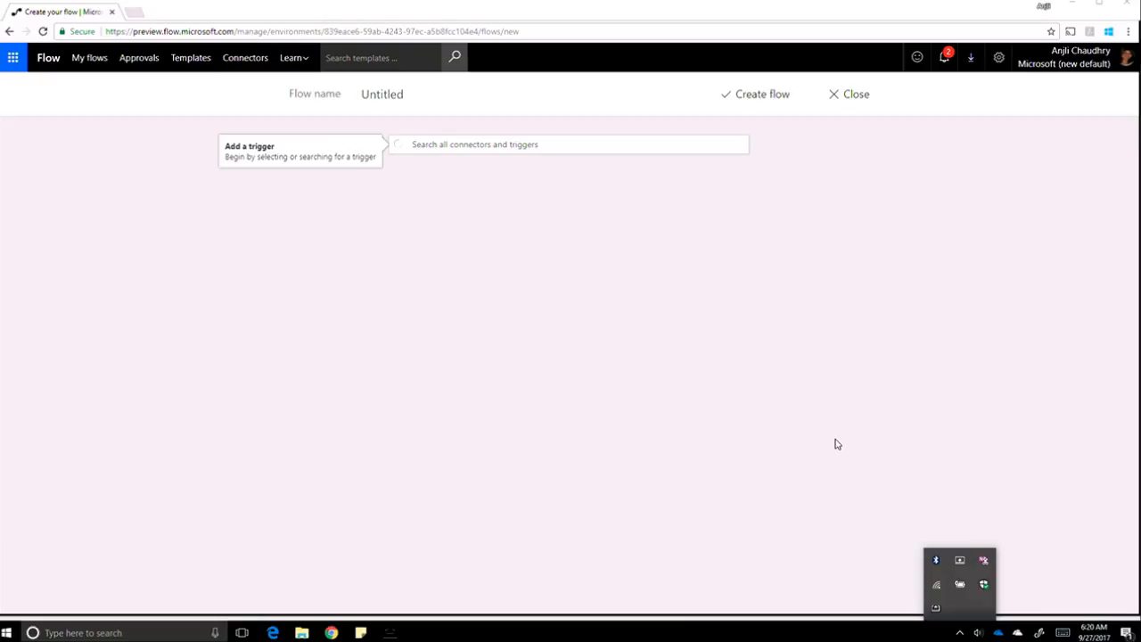
click(938, 588)
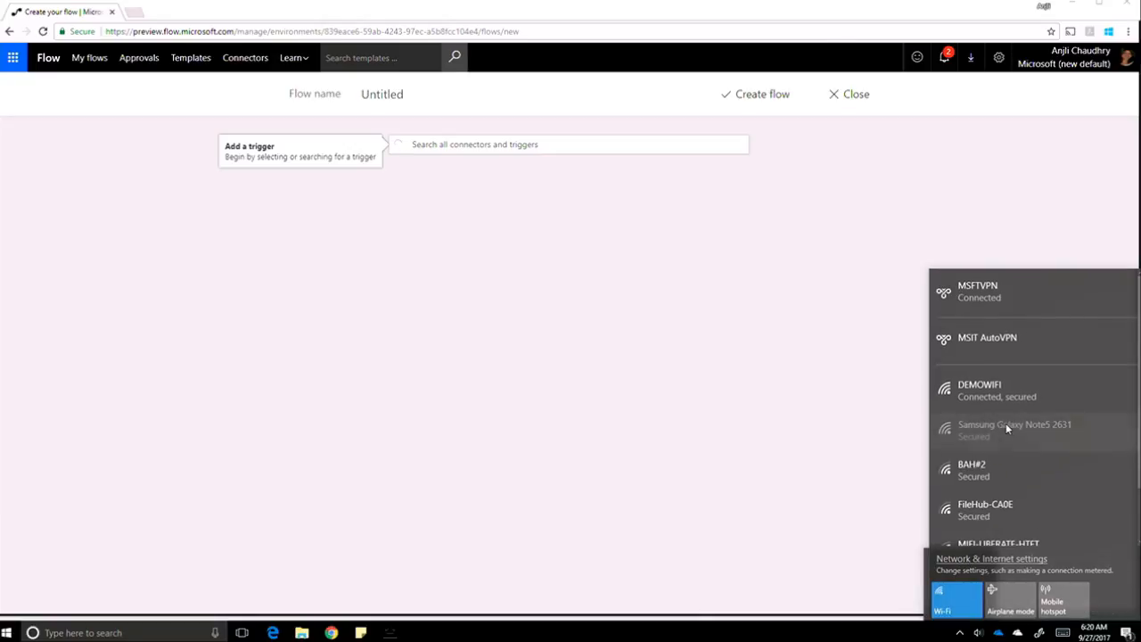
click(484, 146)
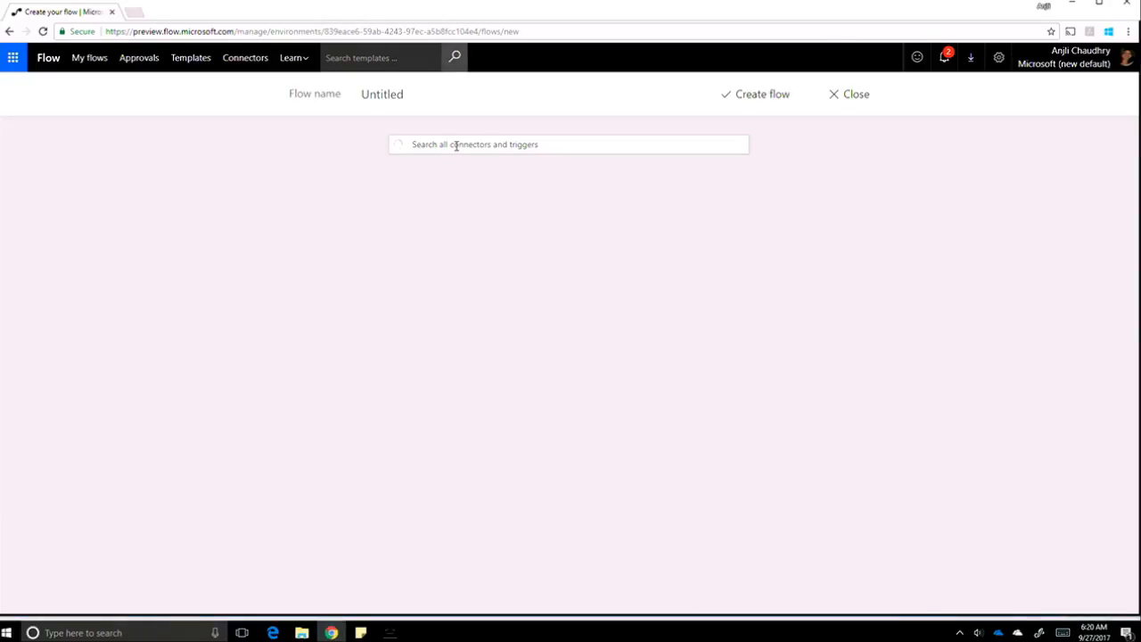
click(456, 145)
Trigger on SharePoint 'When an item is created' for the Conference Request list on Process Simple Partners.
text(Sharepo)
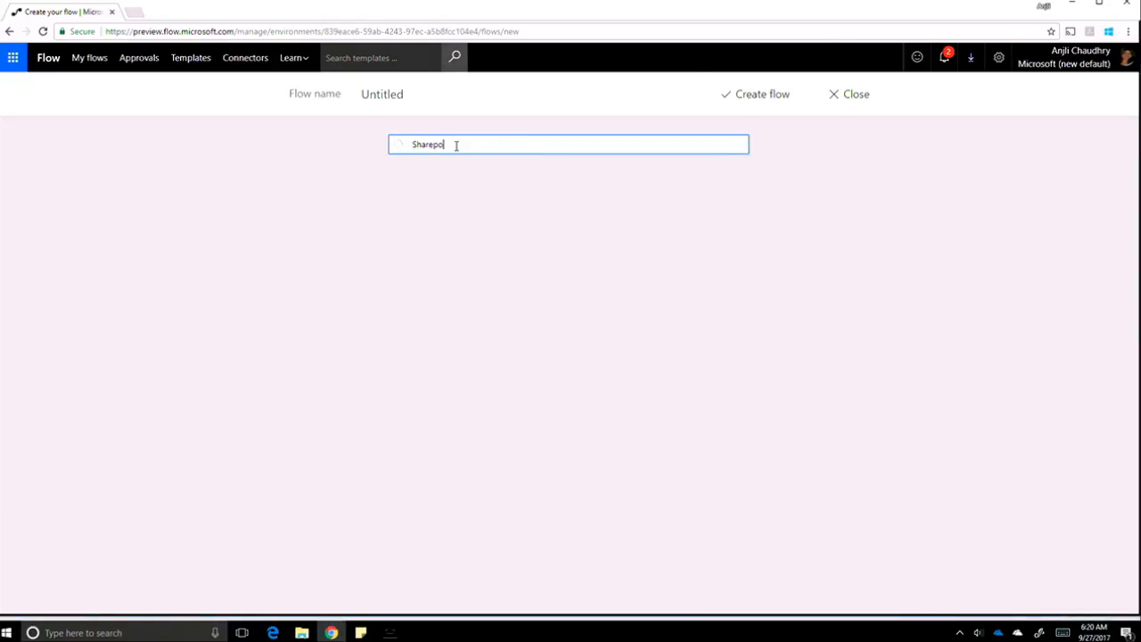
text(int)
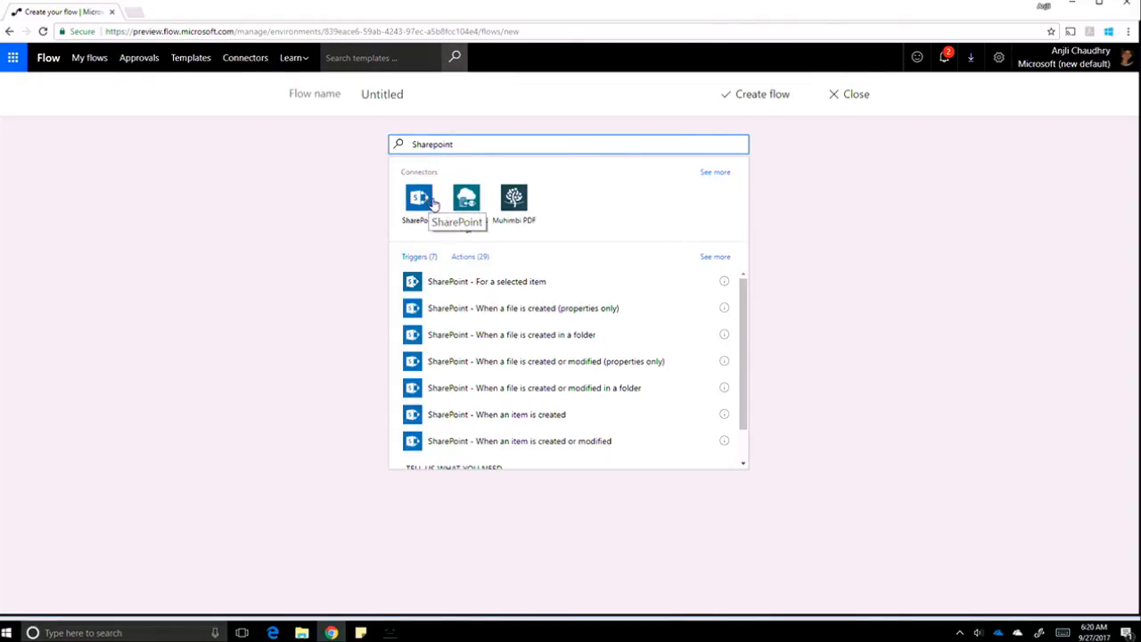
click(484, 419)
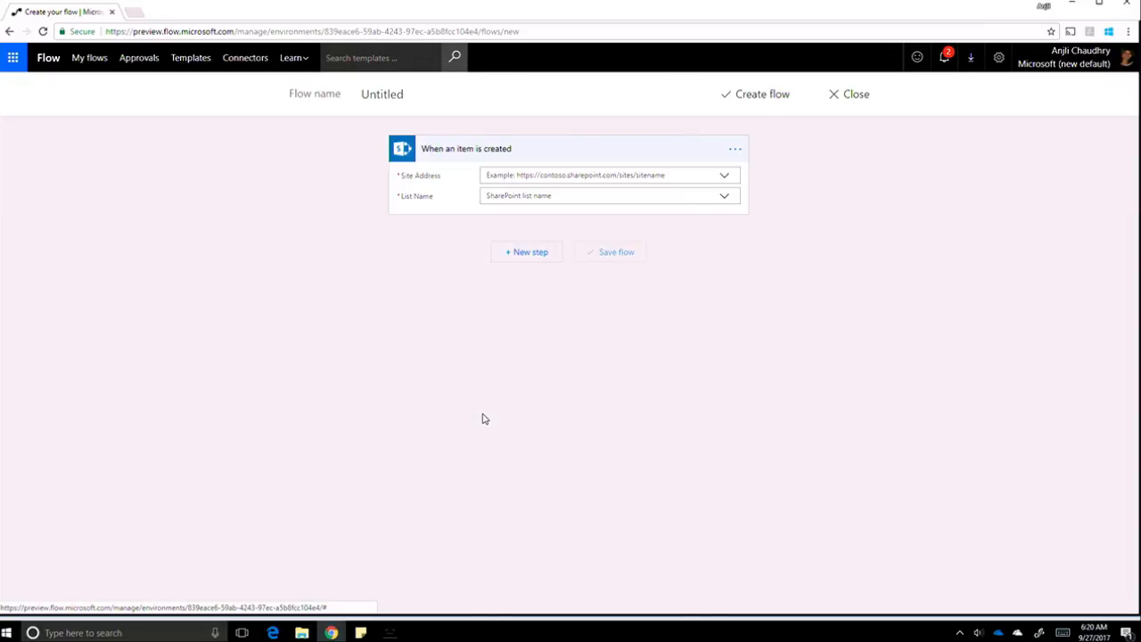
click(726, 179)
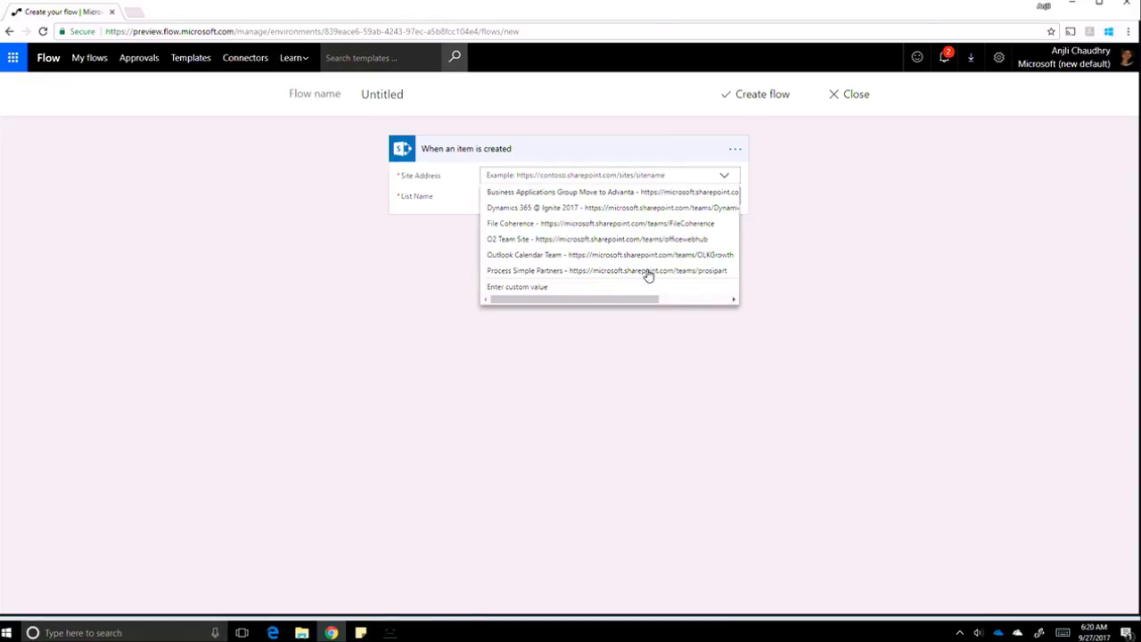
click(648, 272)
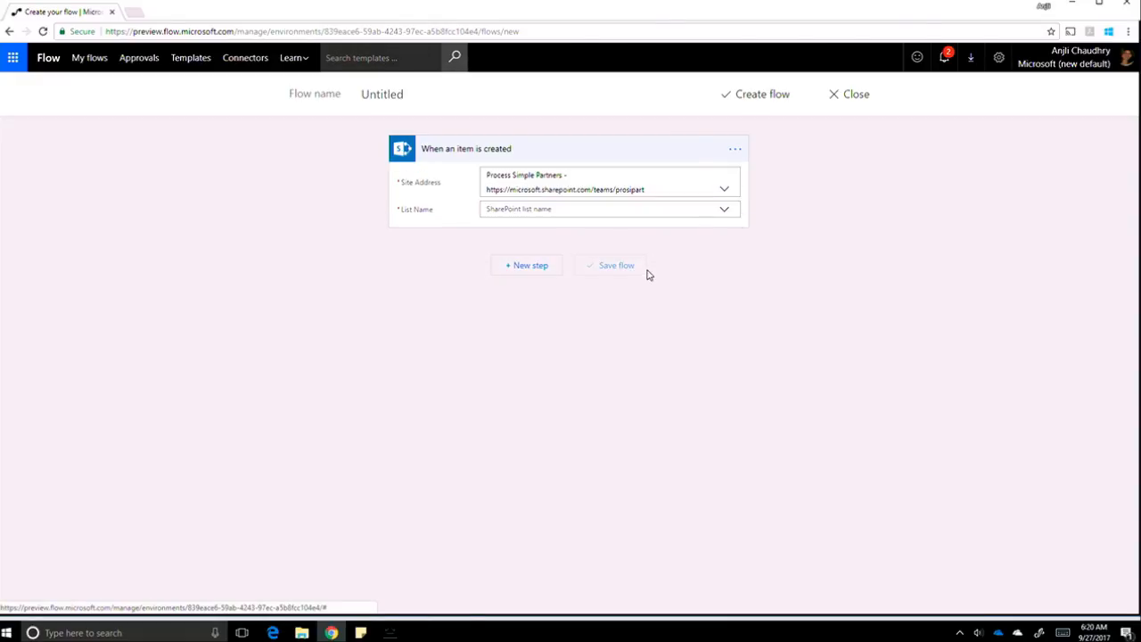
click(723, 212)
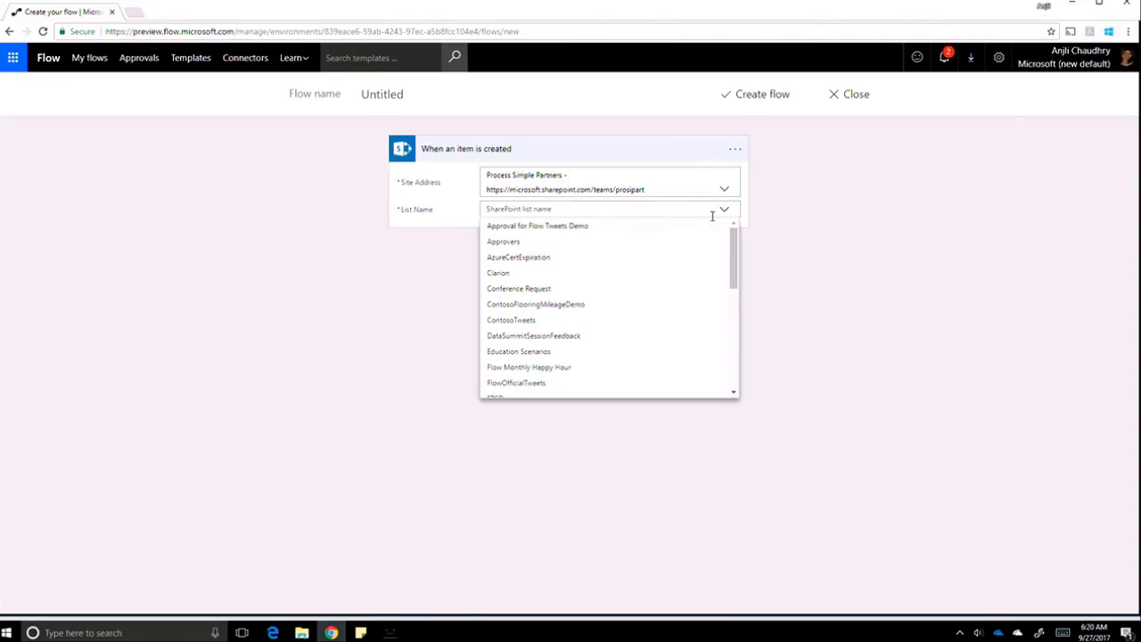
click(663, 288)
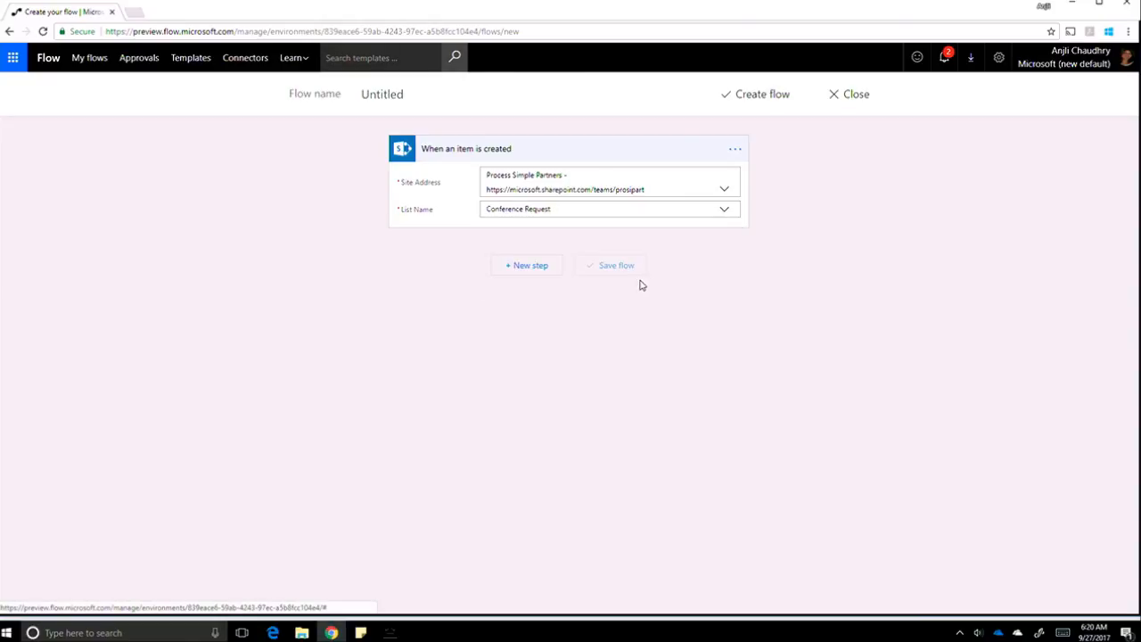
click(540, 265)
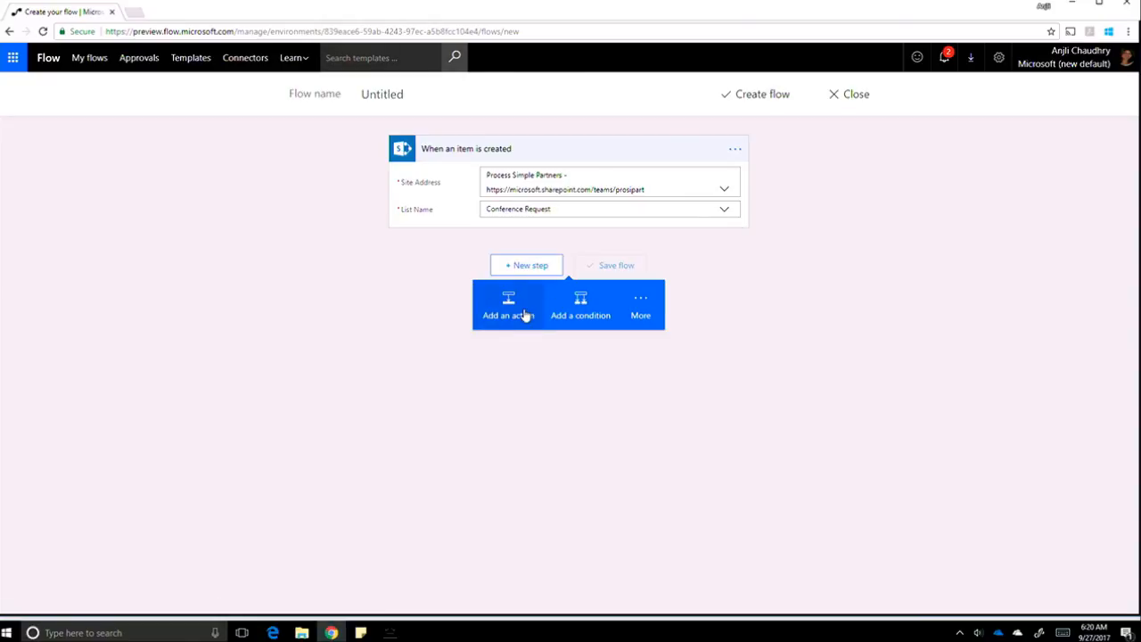
Add the Approvals 'Start an approval' action after the trigger.
click(522, 310)
text(A)
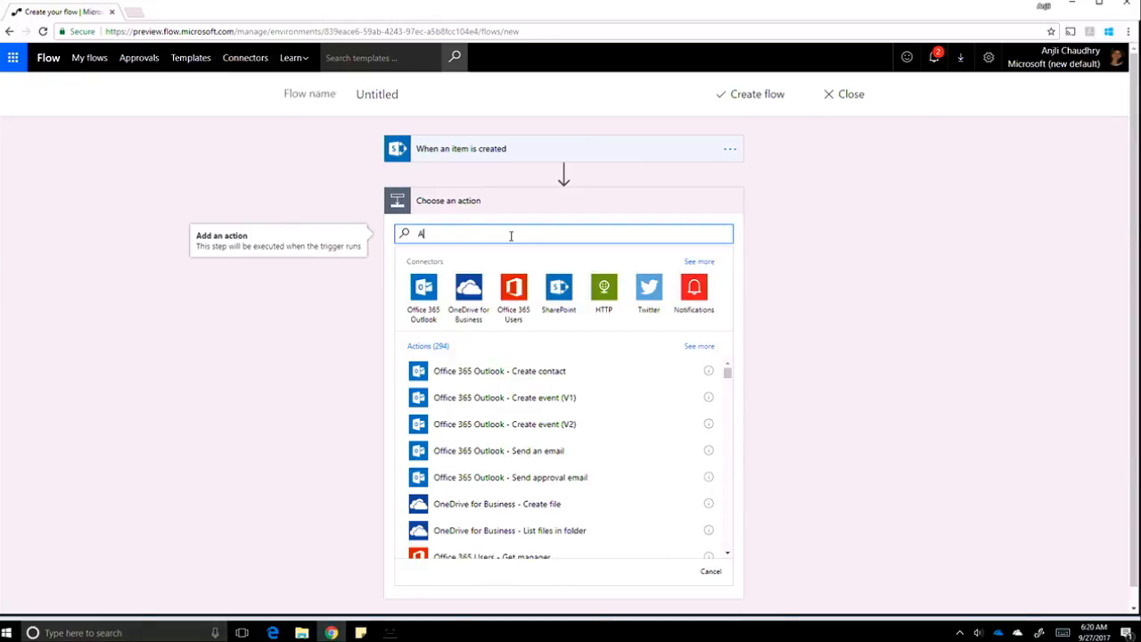
text(pprovals)
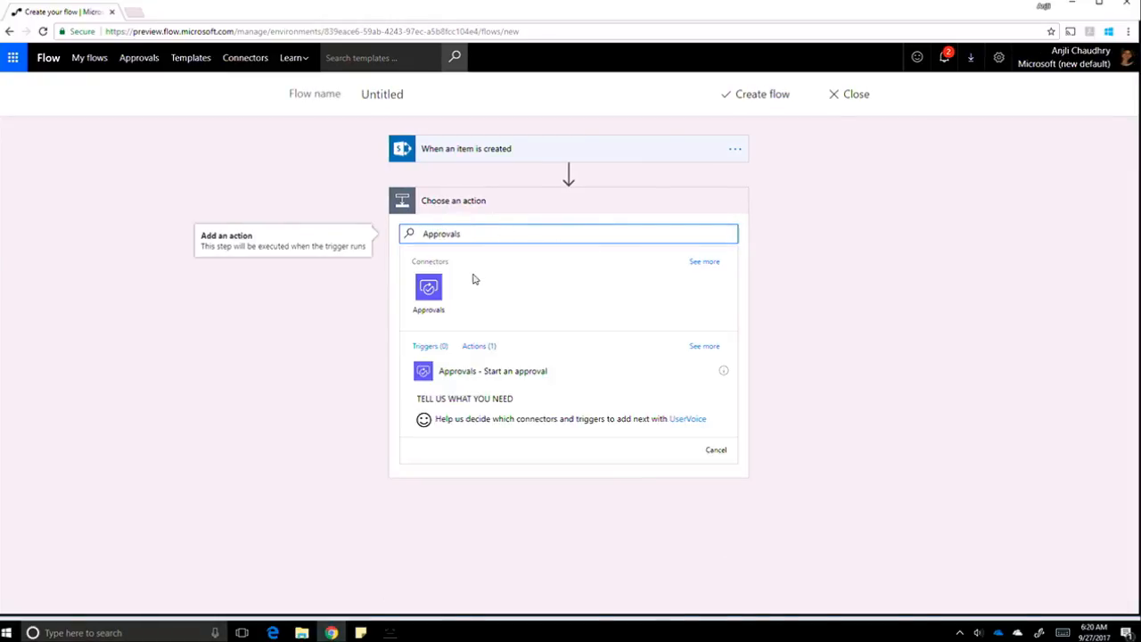
click(434, 297)
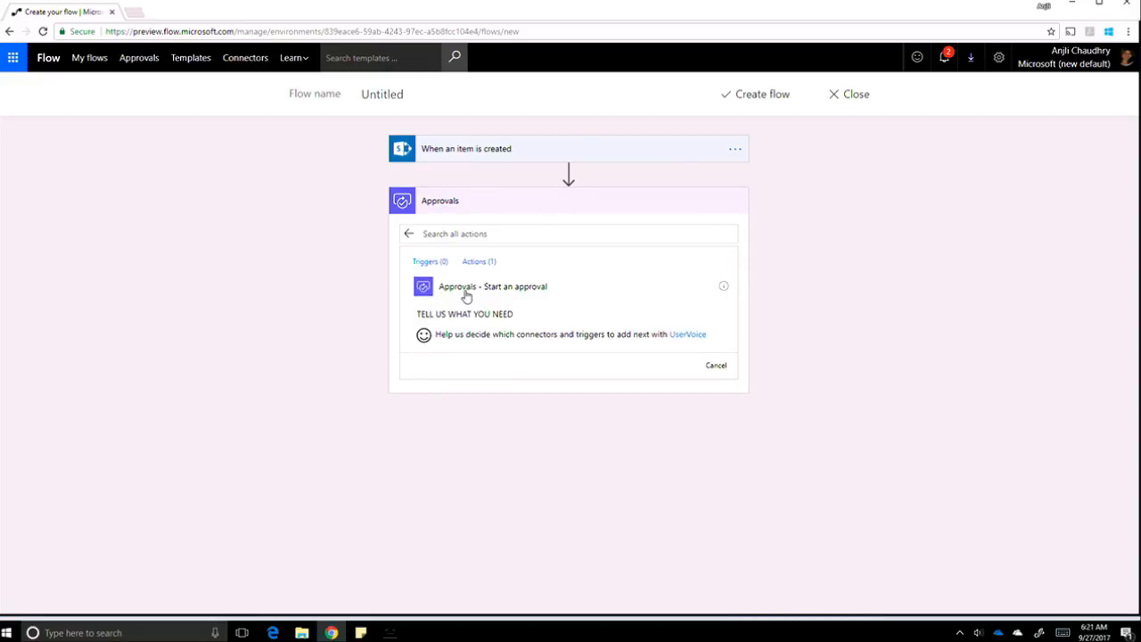
click(464, 295)
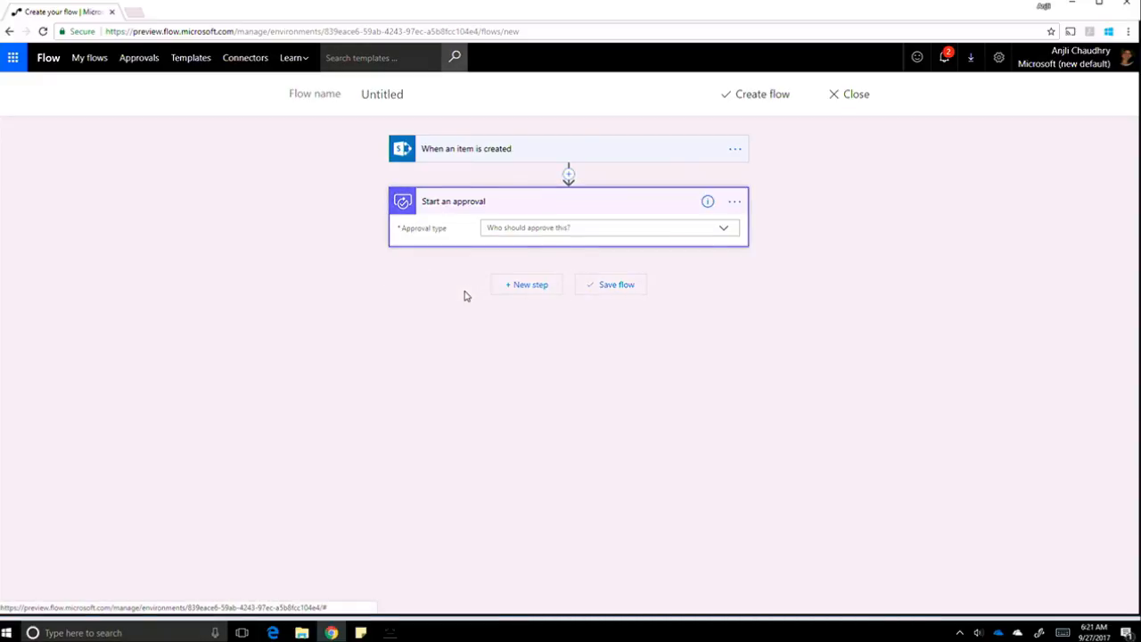
Set approval type to Anyone from the assigned list, titled 'New request waiting for you' plus the item Title.
click(725, 230)
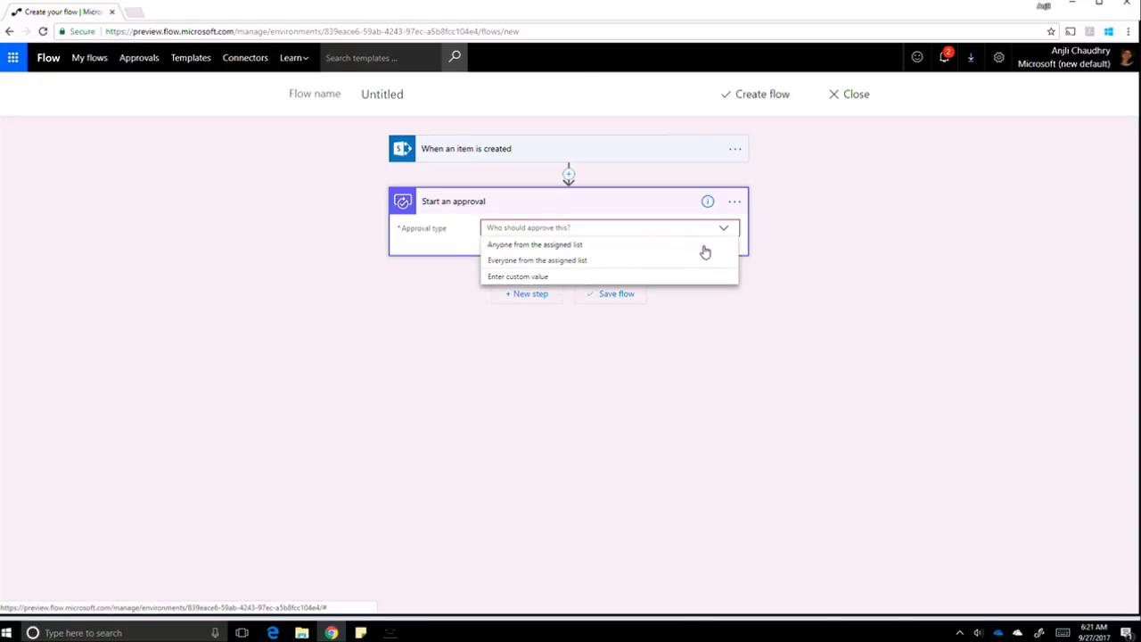
click(704, 247)
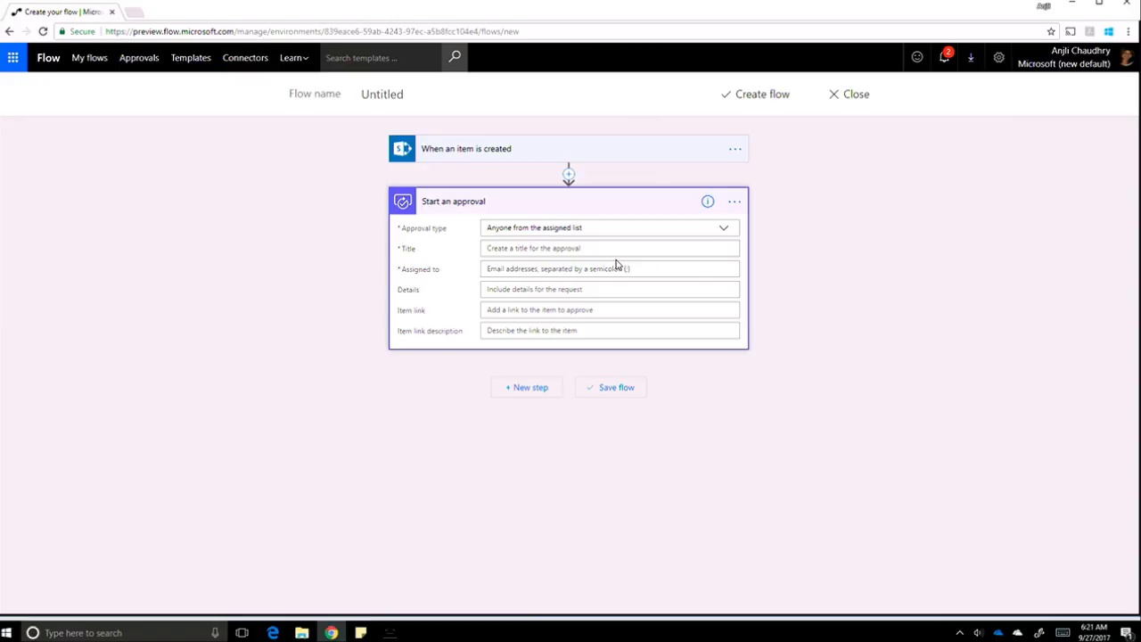
click(587, 247)
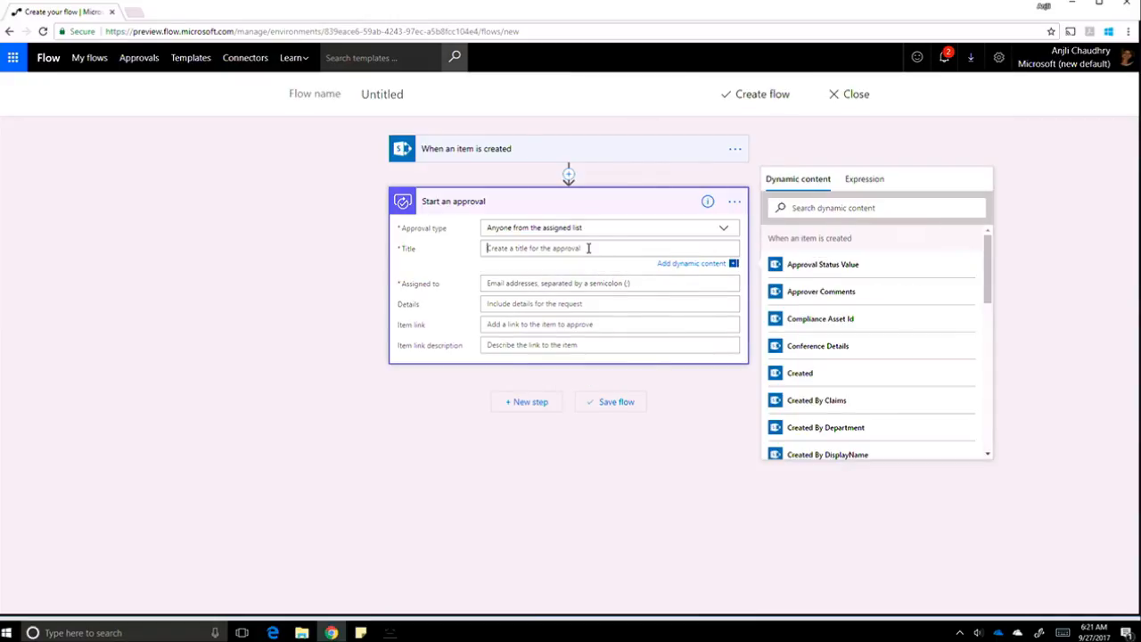
text(New request waiting for you)
click(800, 206)
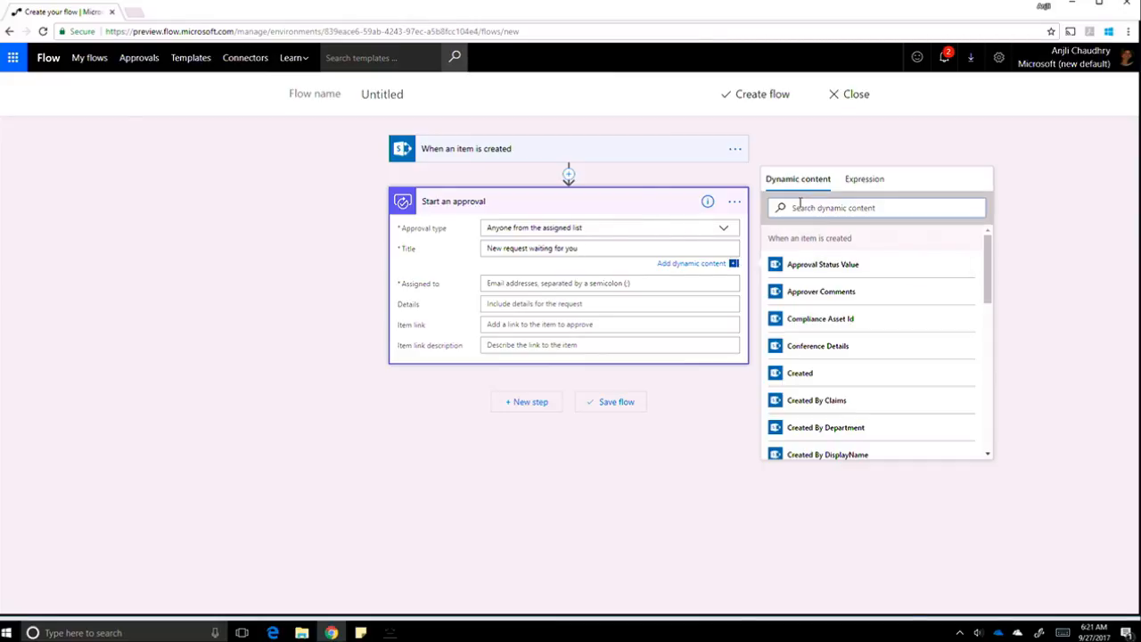
text(Tit)
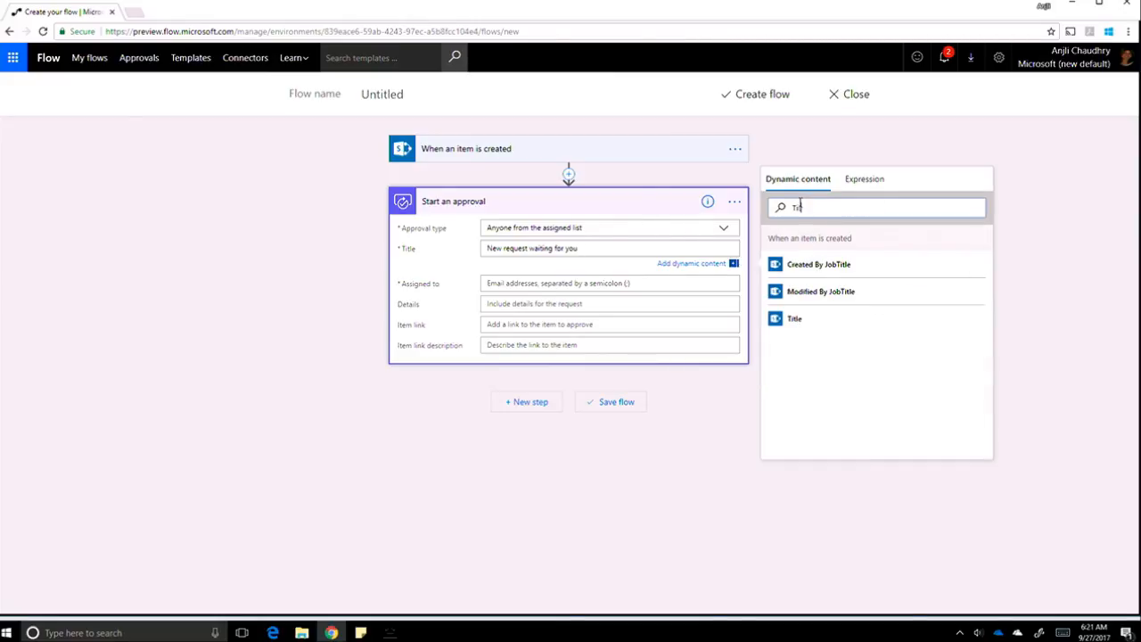
click(797, 319)
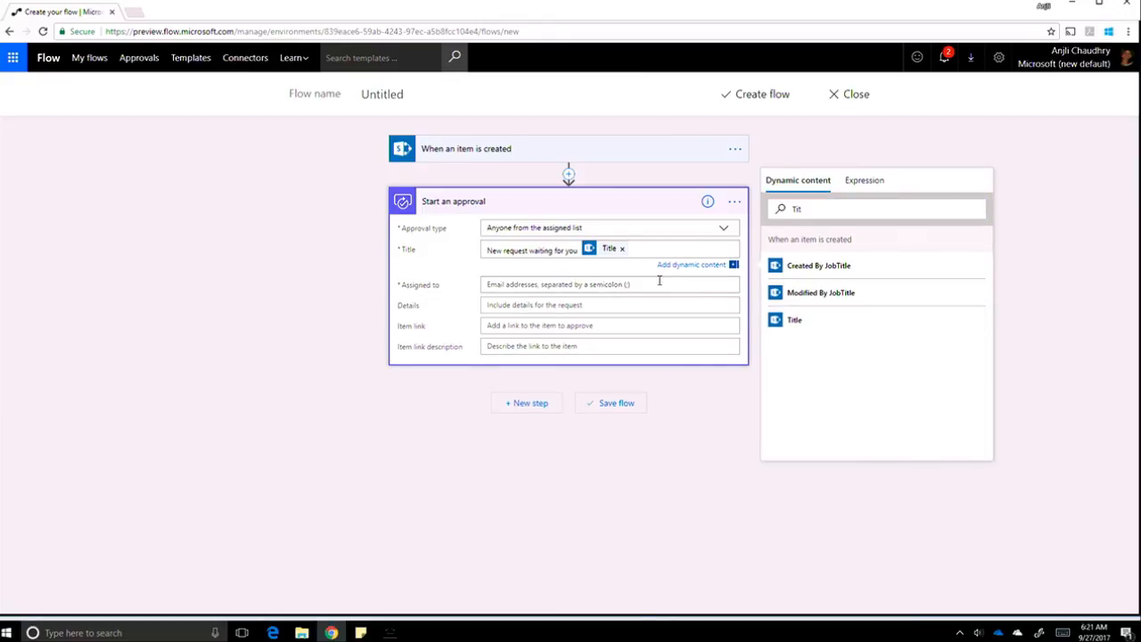
click(812, 327)
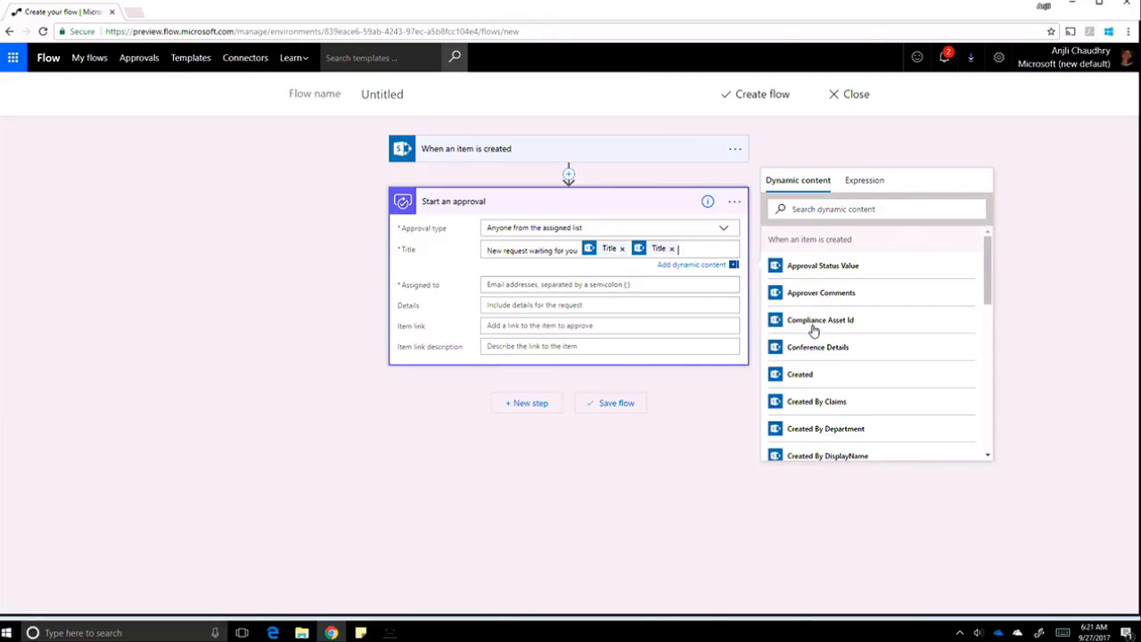
click(673, 250)
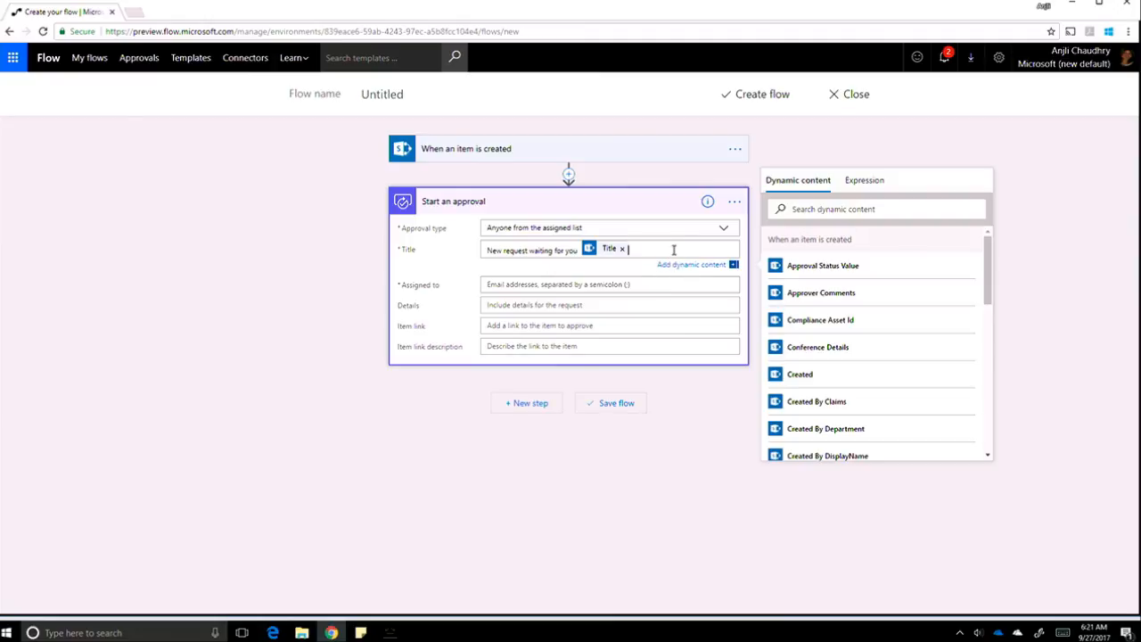
click(602, 285)
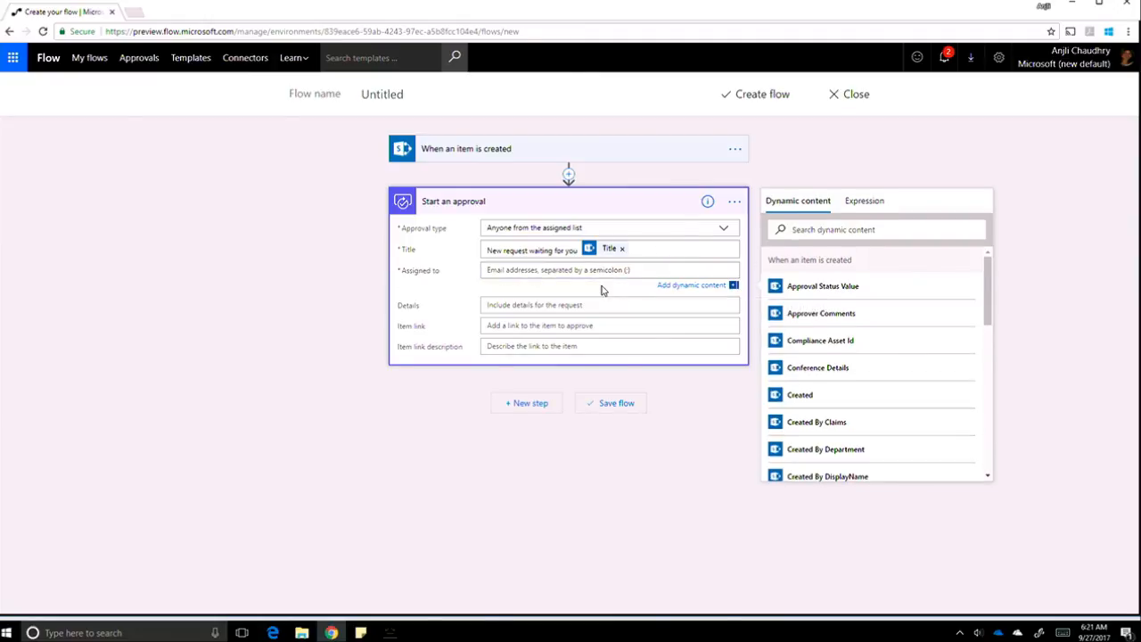
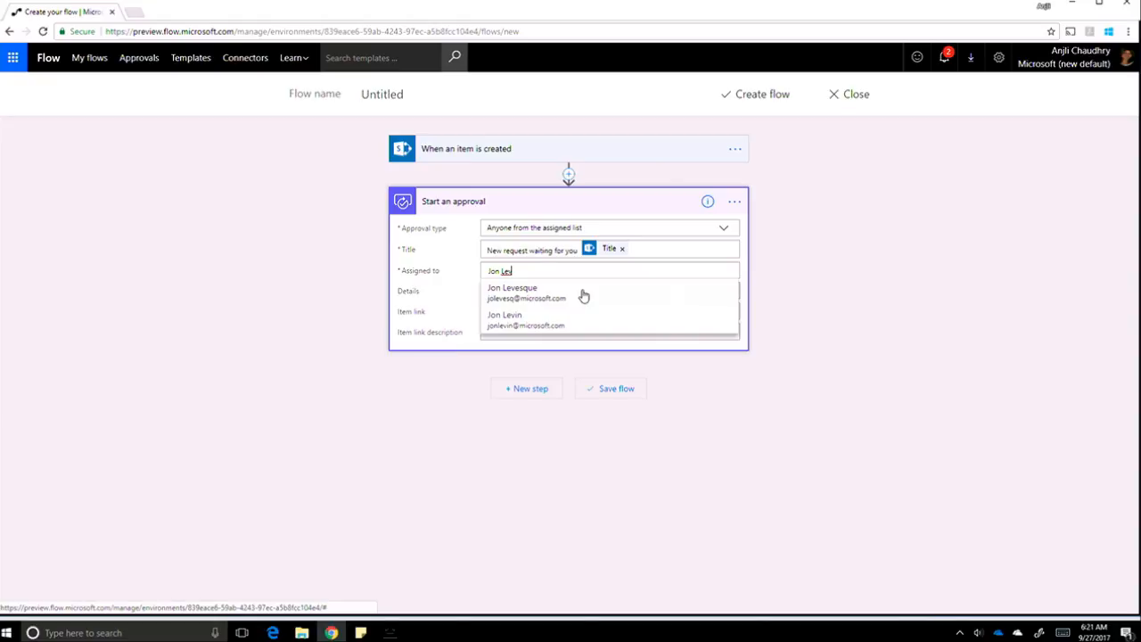
Assign a colleague as approver and set Item link to the item's Link to item.
click(584, 295)
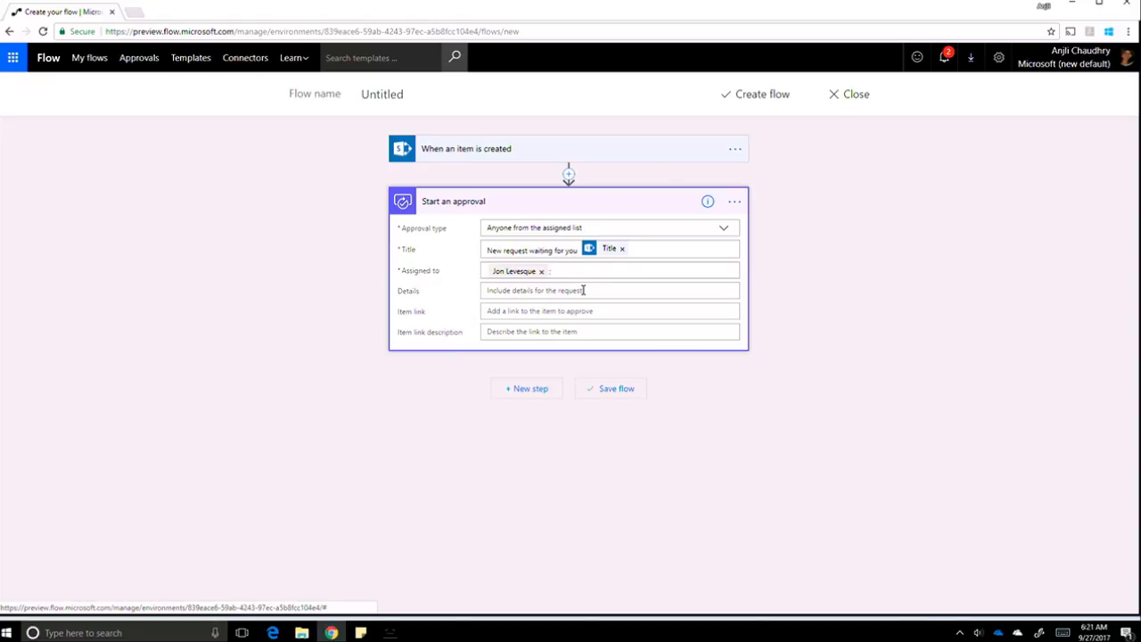
click(524, 312)
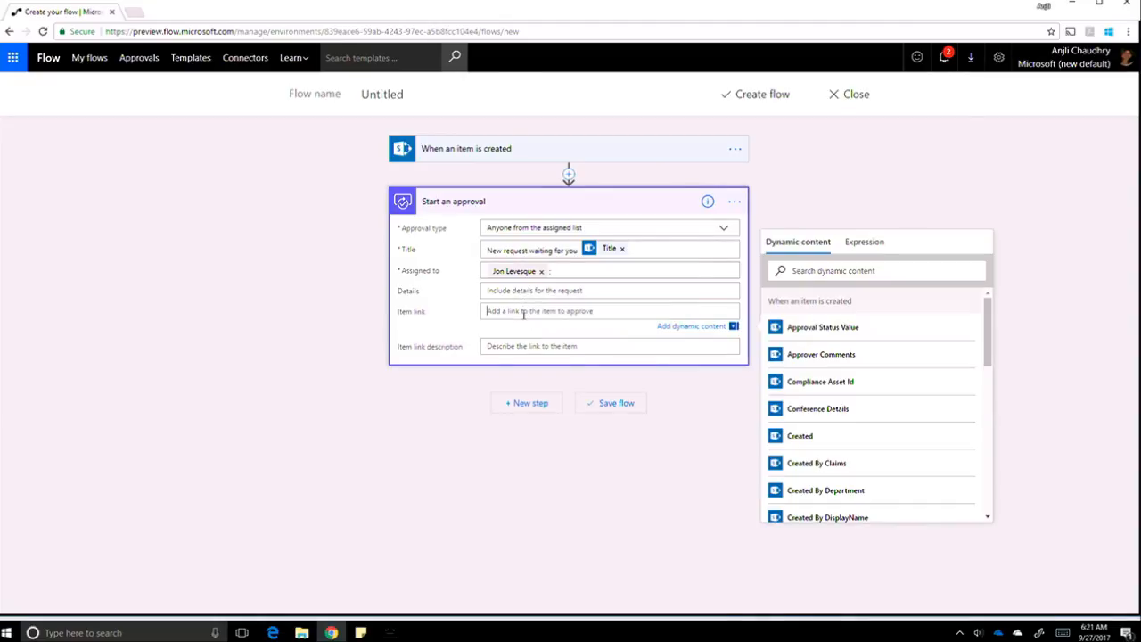
click(813, 272)
text(link)
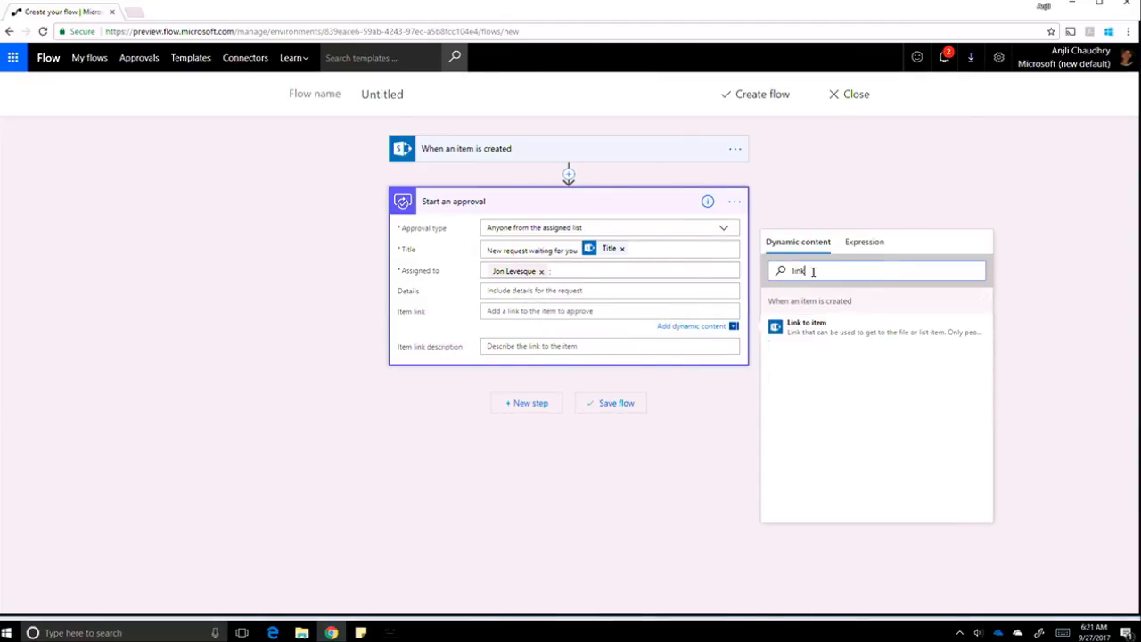
click(800, 330)
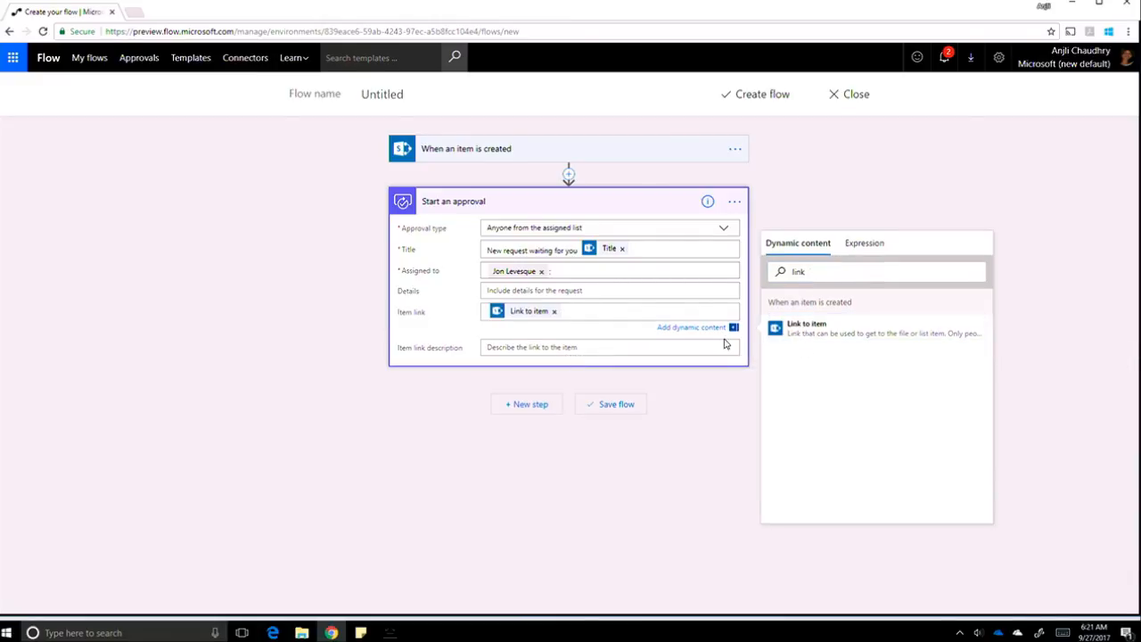
click(535, 404)
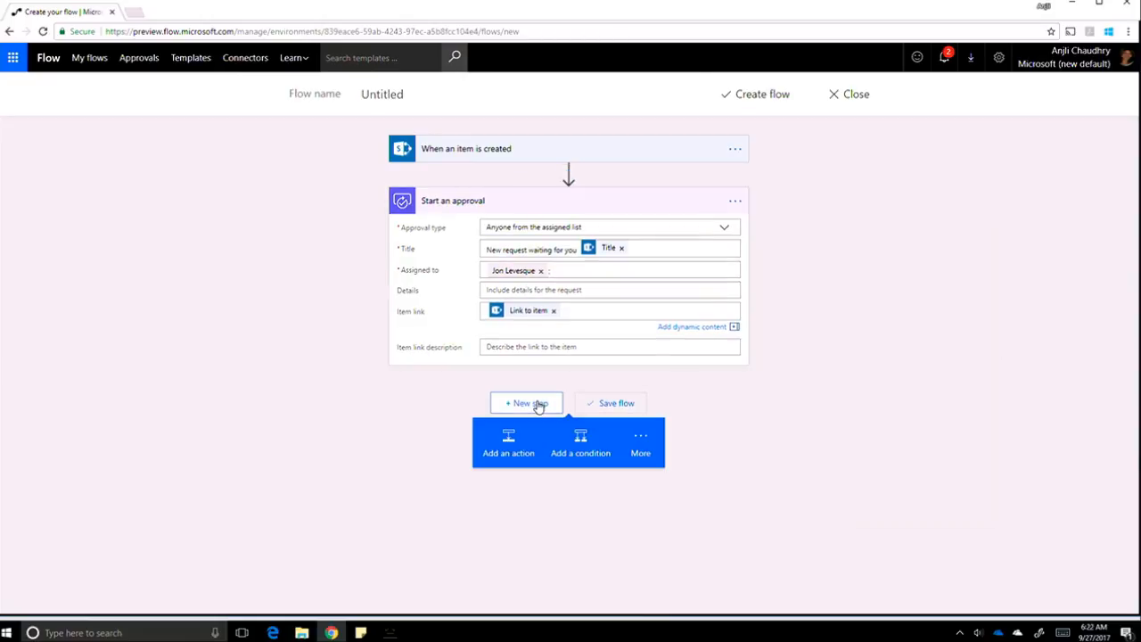
Add a condition testing whether the approval Response is equal to Approve.
click(577, 452)
click(456, 433)
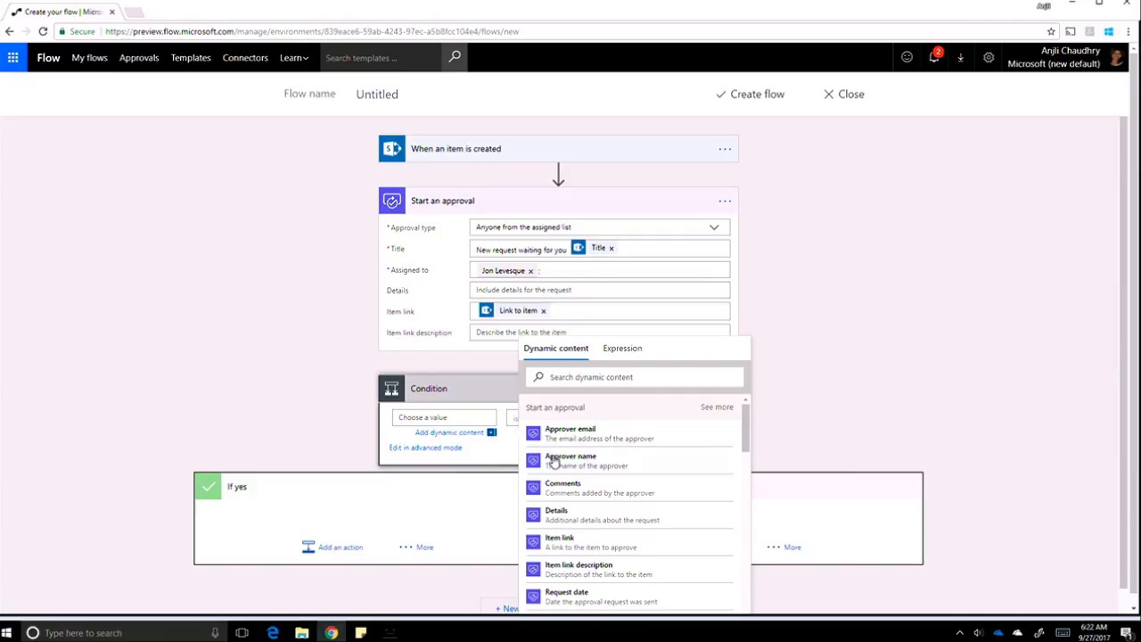
text(re)
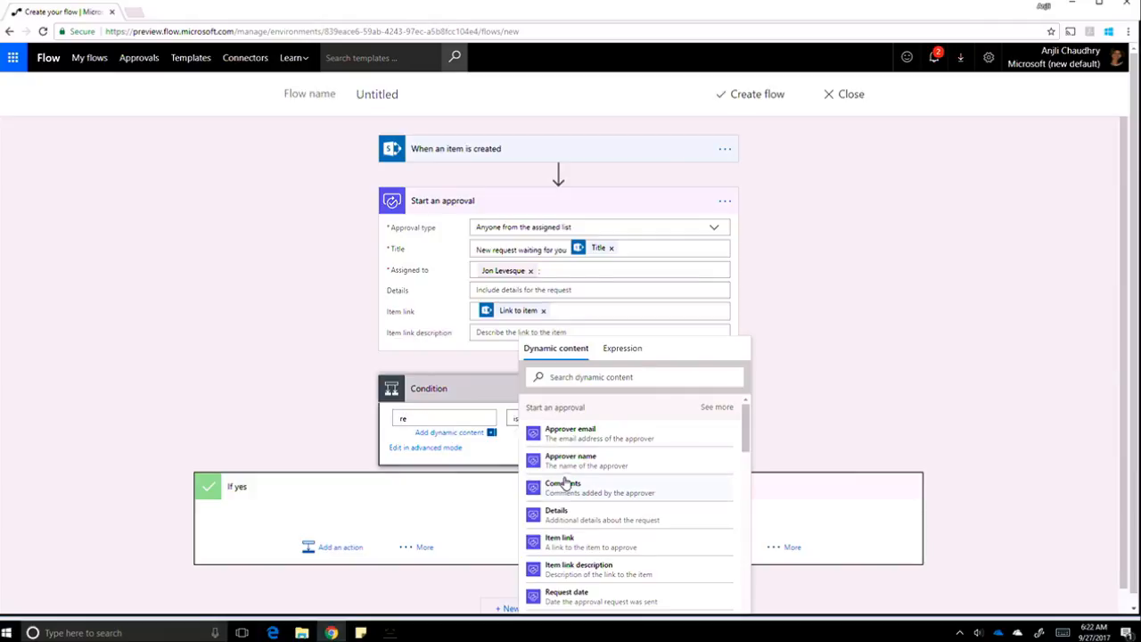
scroll(600, 544, down, 1)
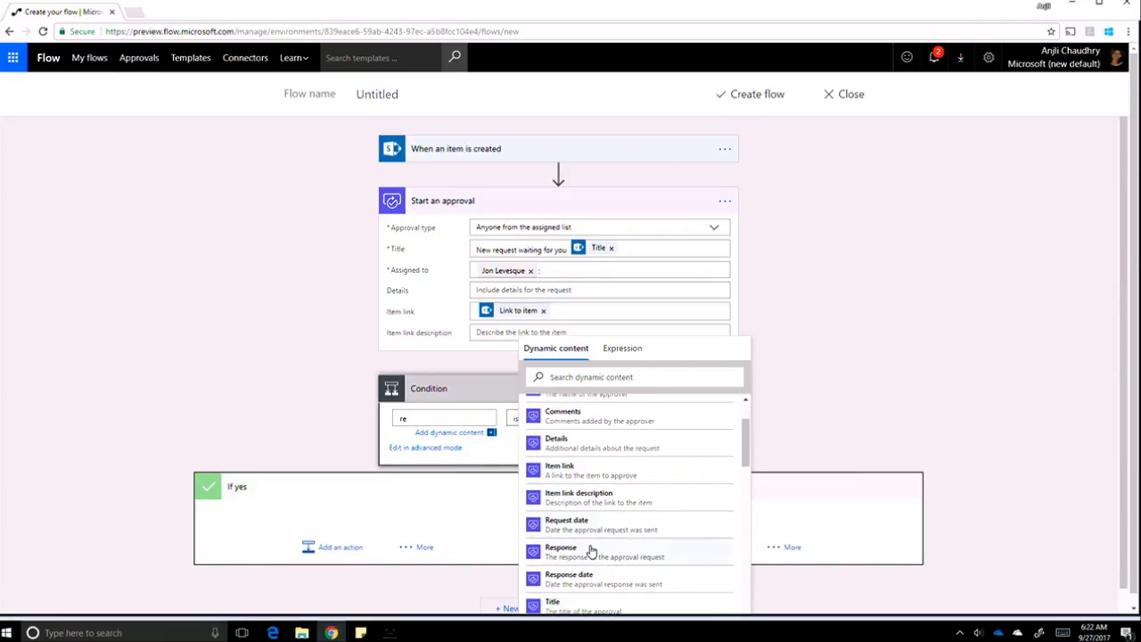
click(596, 548)
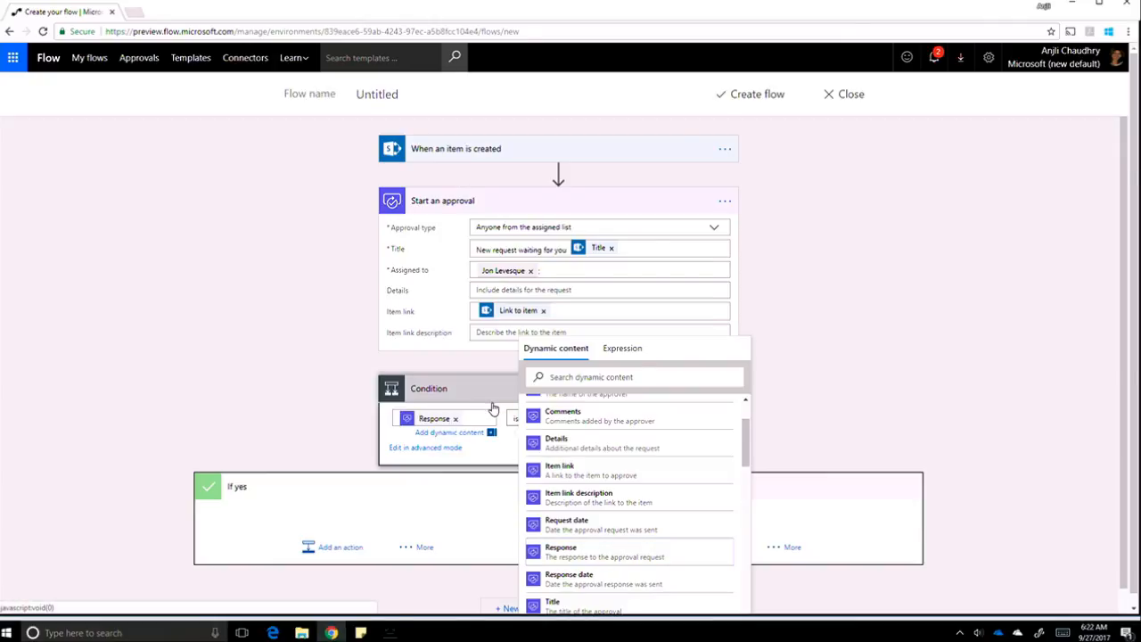
click(493, 409)
click(491, 402)
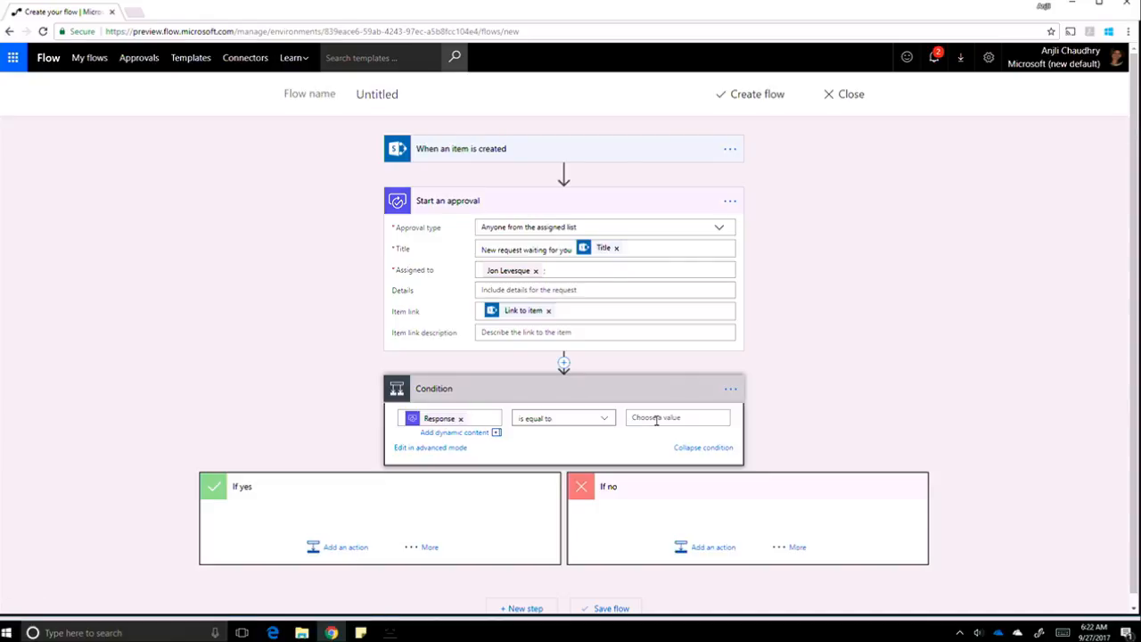
click(657, 420)
text(Approve)
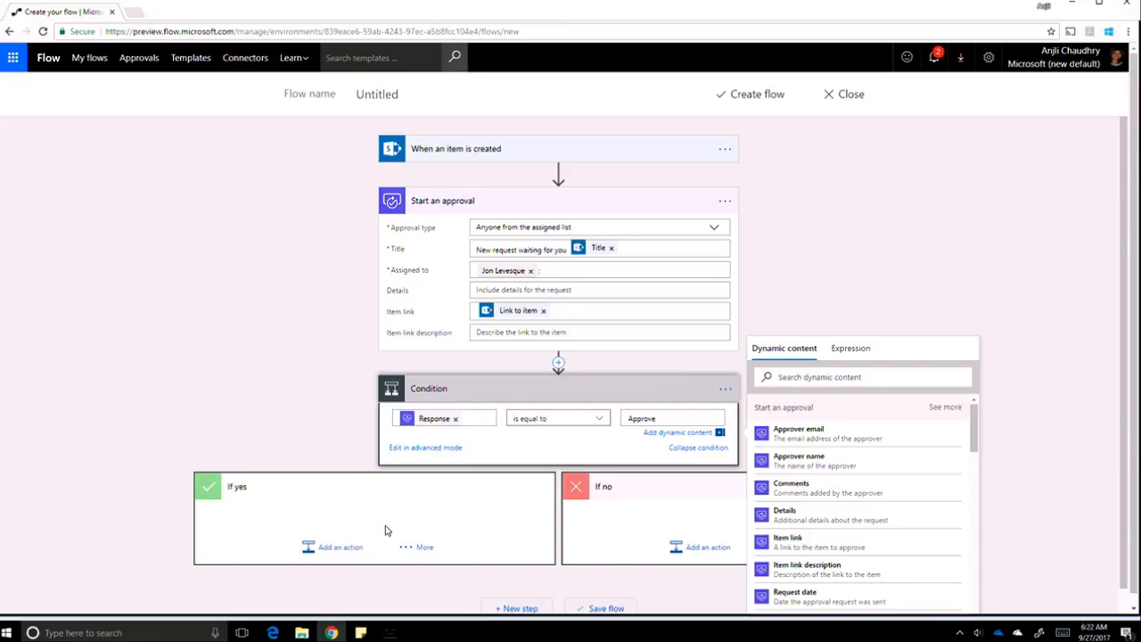
scroll(385, 530, down, 1)
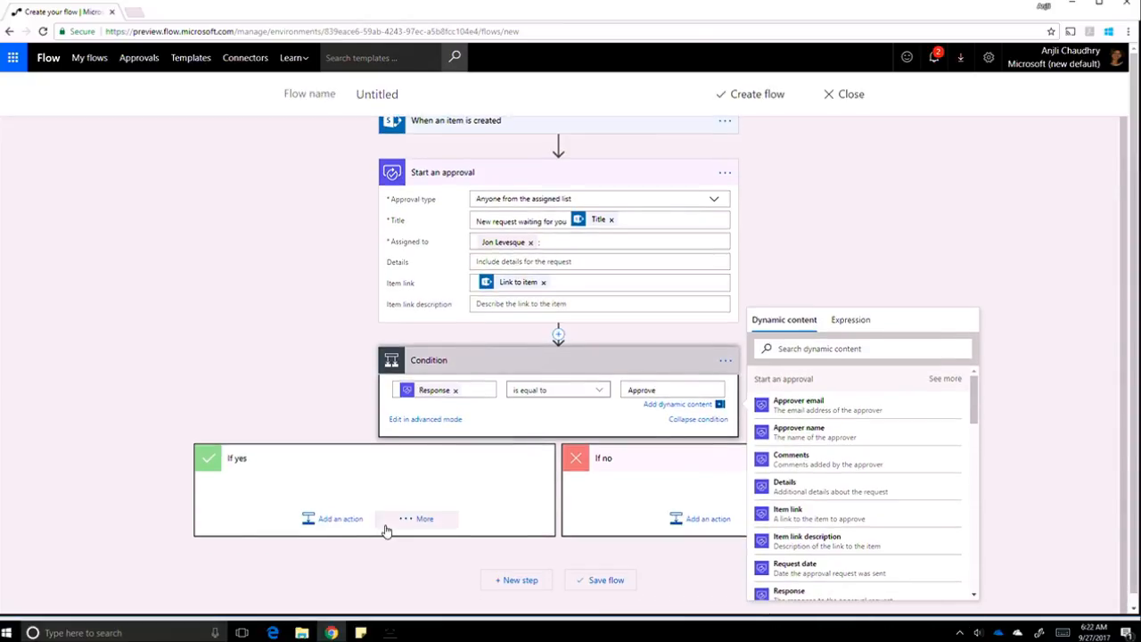
In the If yes branch, add SharePoint Update item targeting Process Simple Partners' Conference Request list.
click(332, 528)
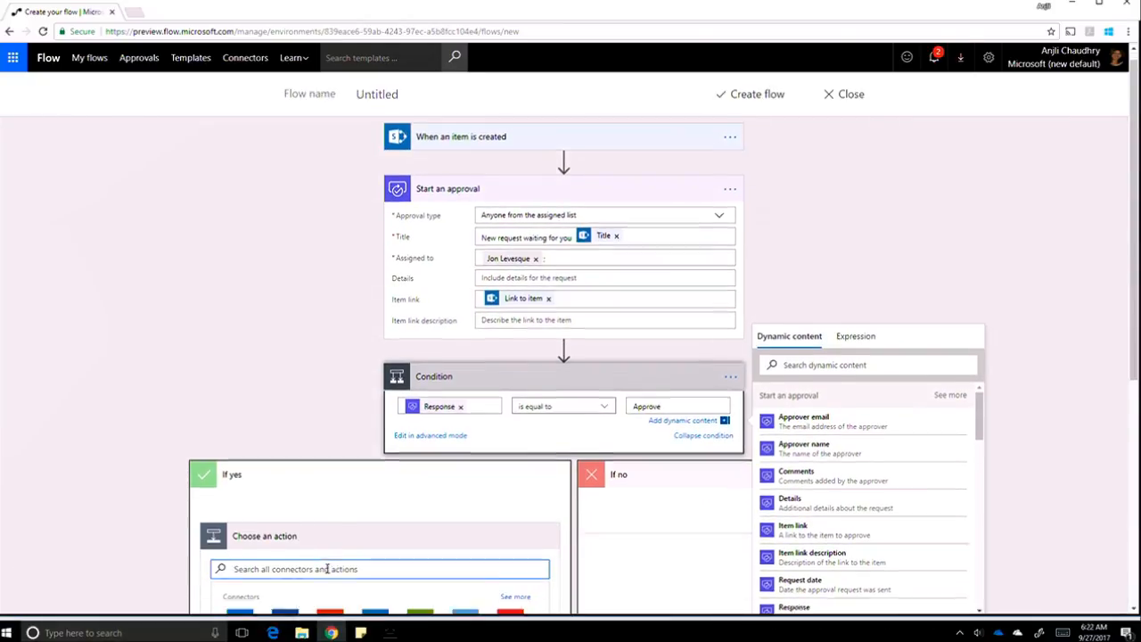
scroll(327, 568, down, 3)
click(386, 444)
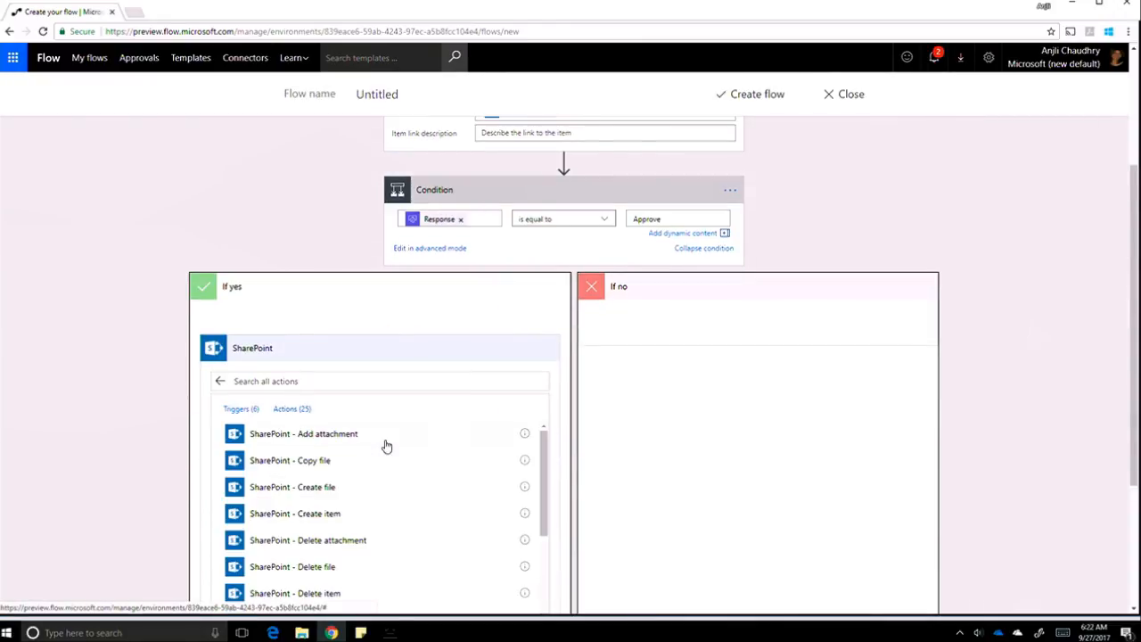
click(316, 389)
text(update)
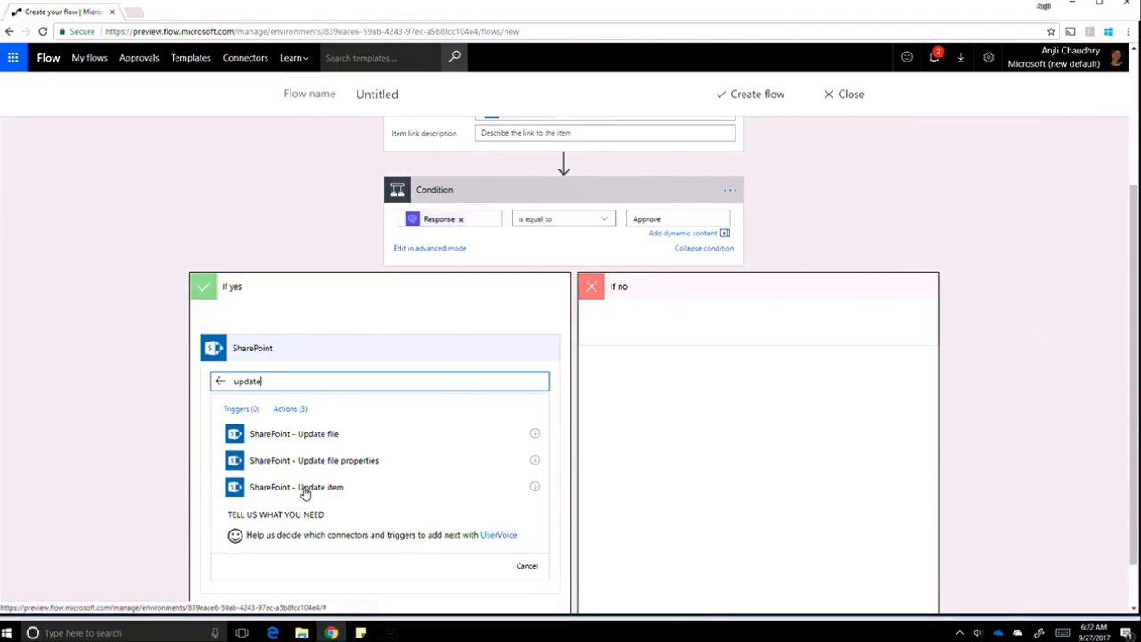
click(304, 490)
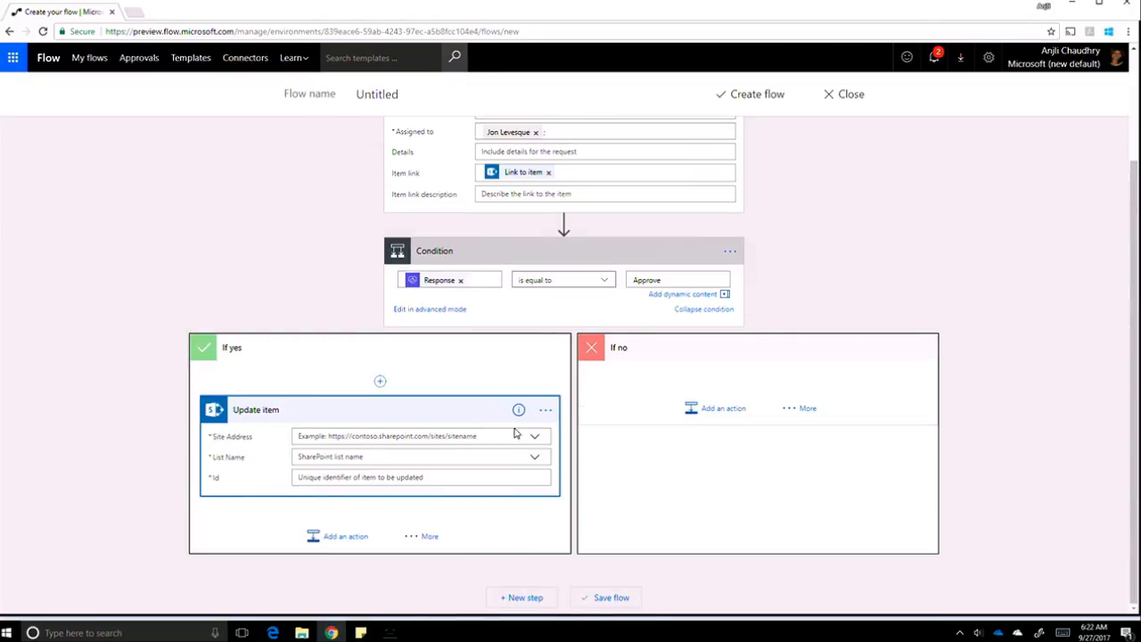
click(535, 441)
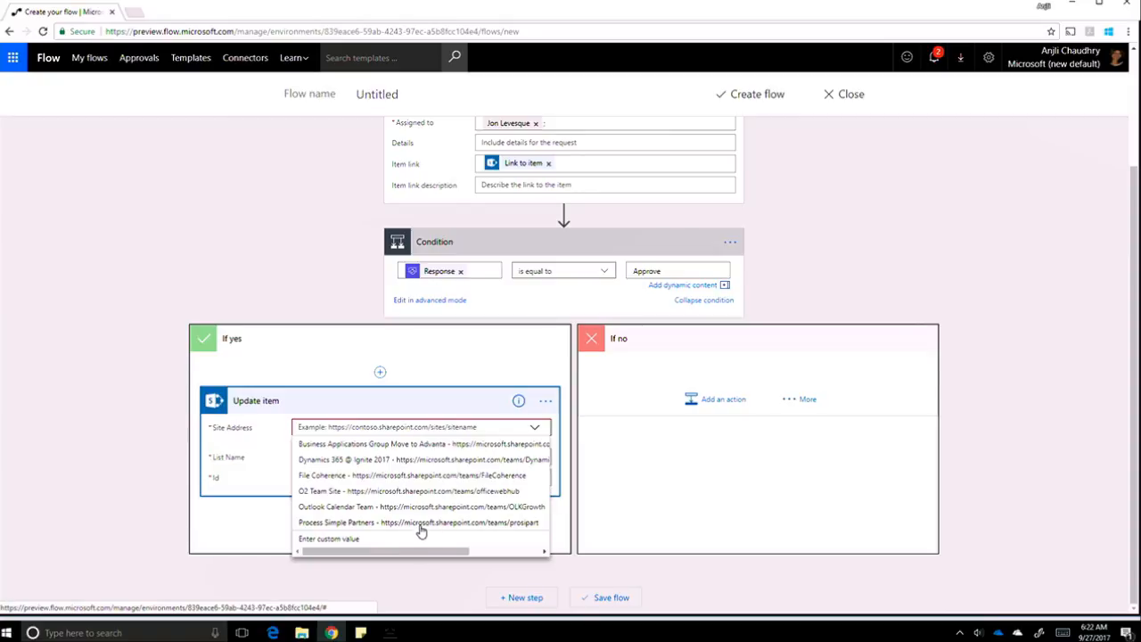
click(410, 525)
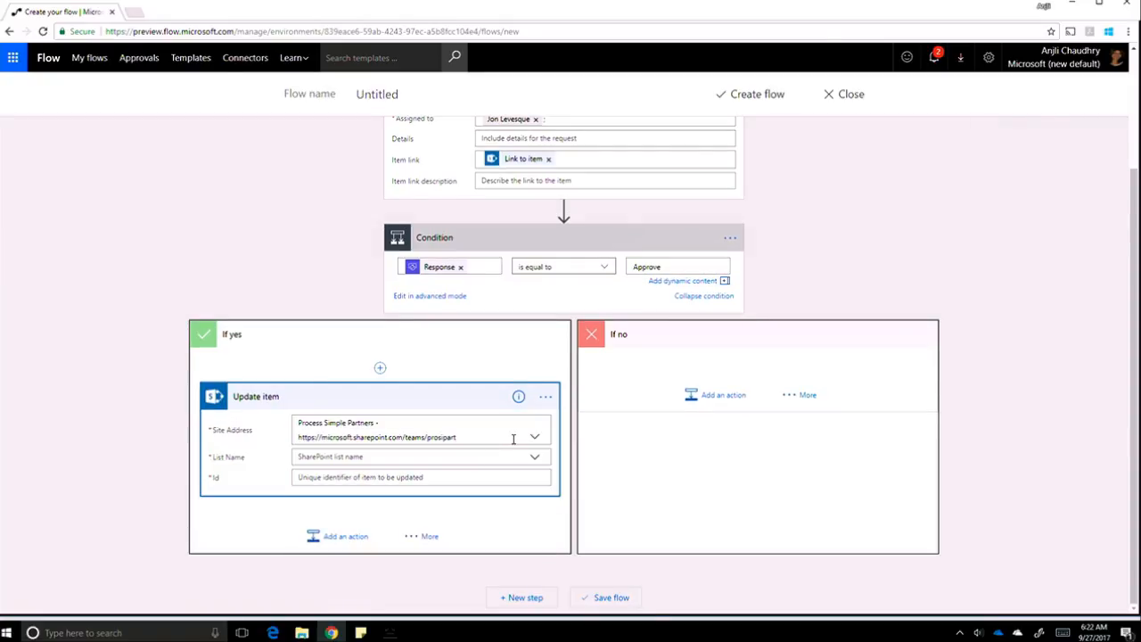
click(536, 461)
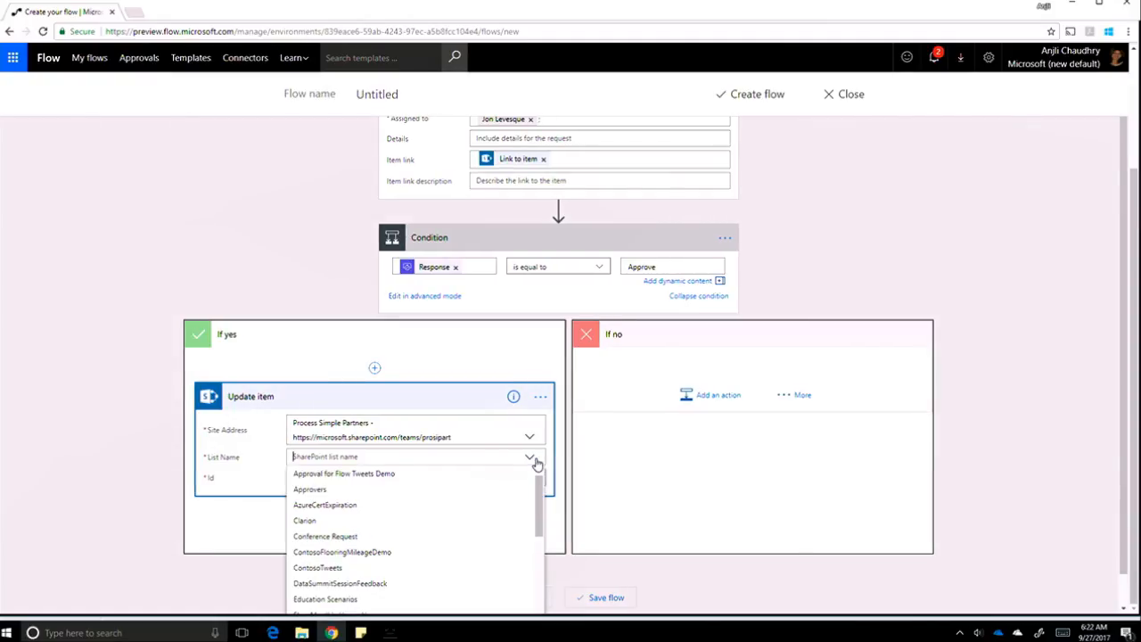
click(403, 528)
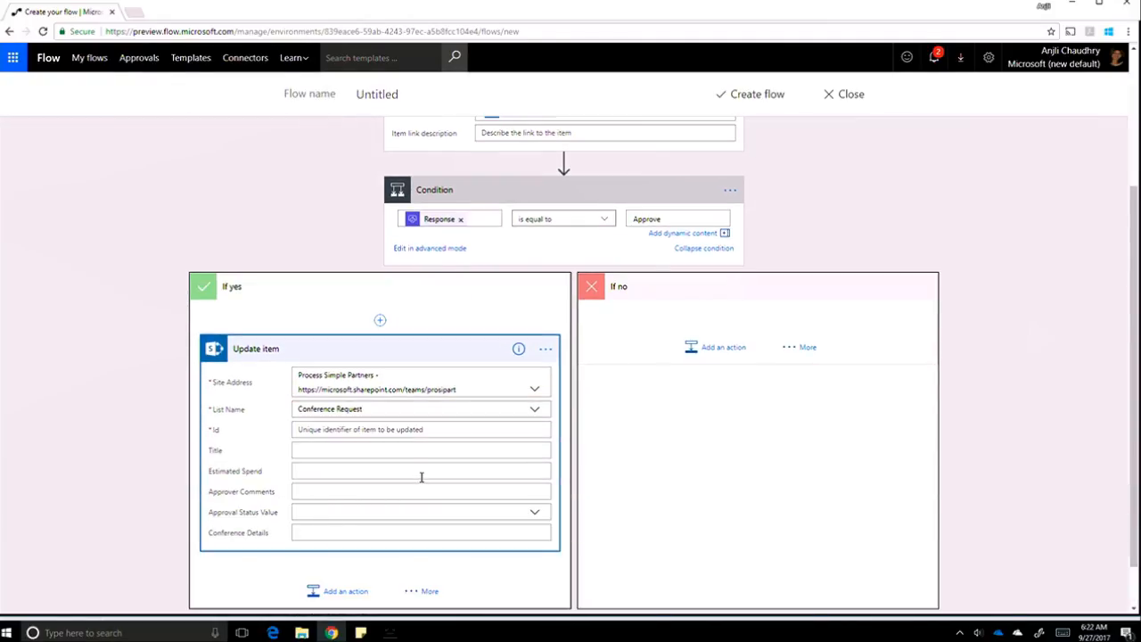
Set Id to the item's ID, Approver Comments to Comments, and Approval Status Value to Yes.
click(389, 432)
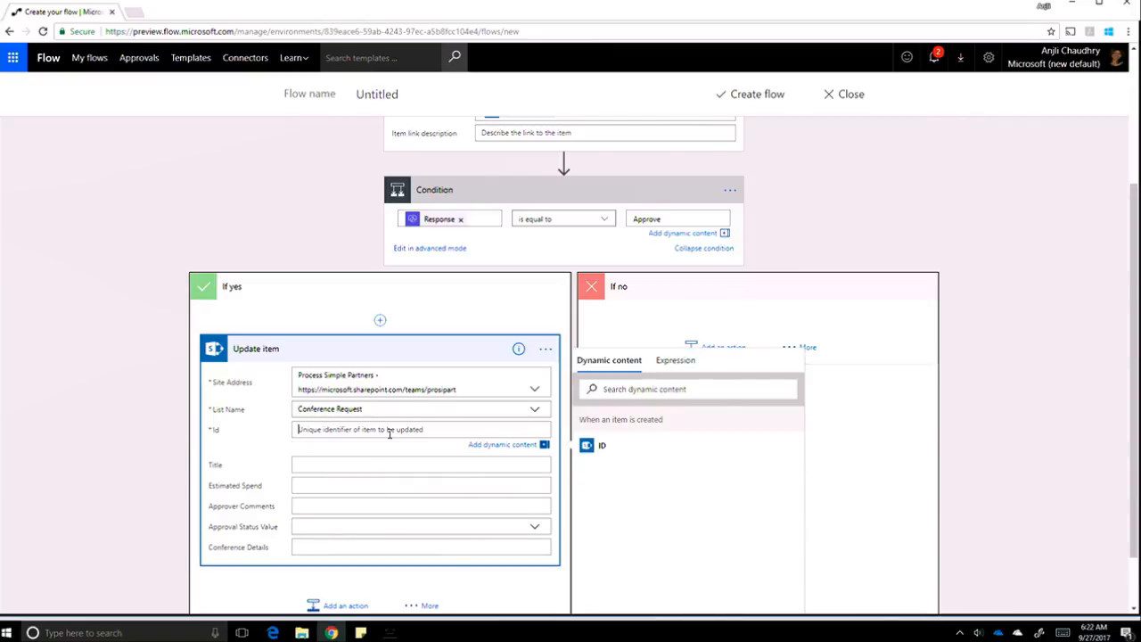
click(602, 451)
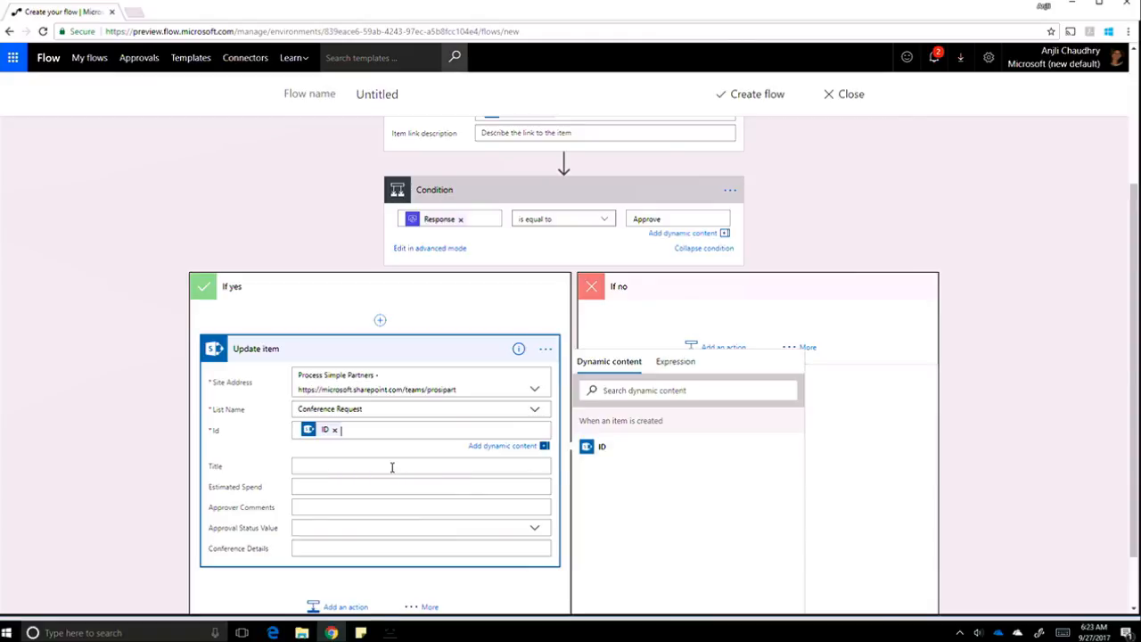
click(398, 510)
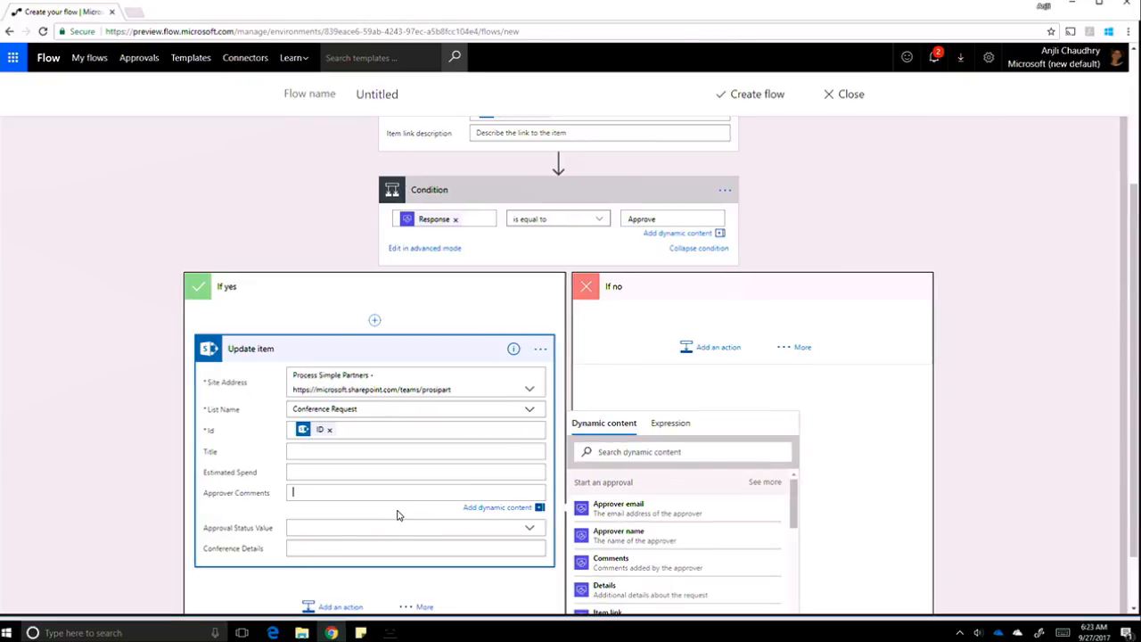
click(611, 562)
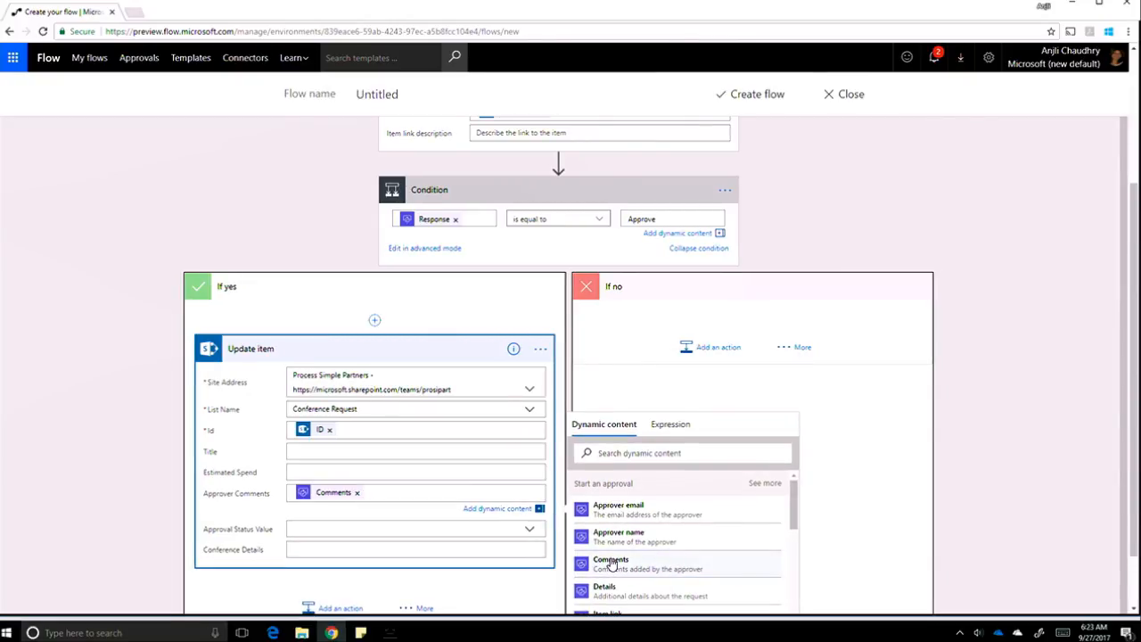
click(412, 529)
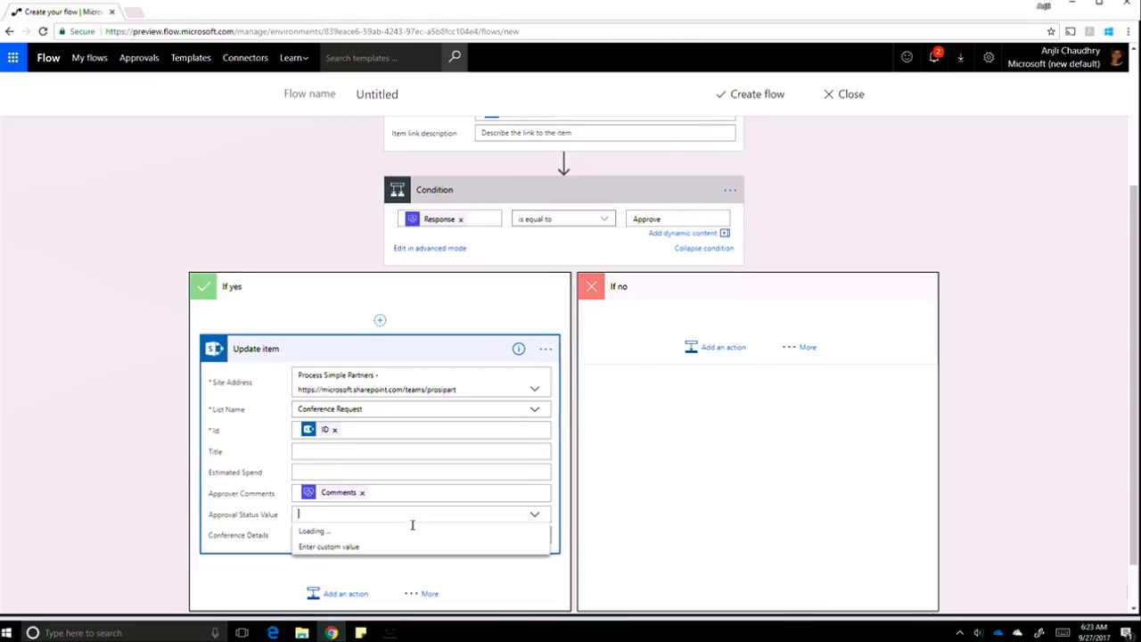
click(497, 534)
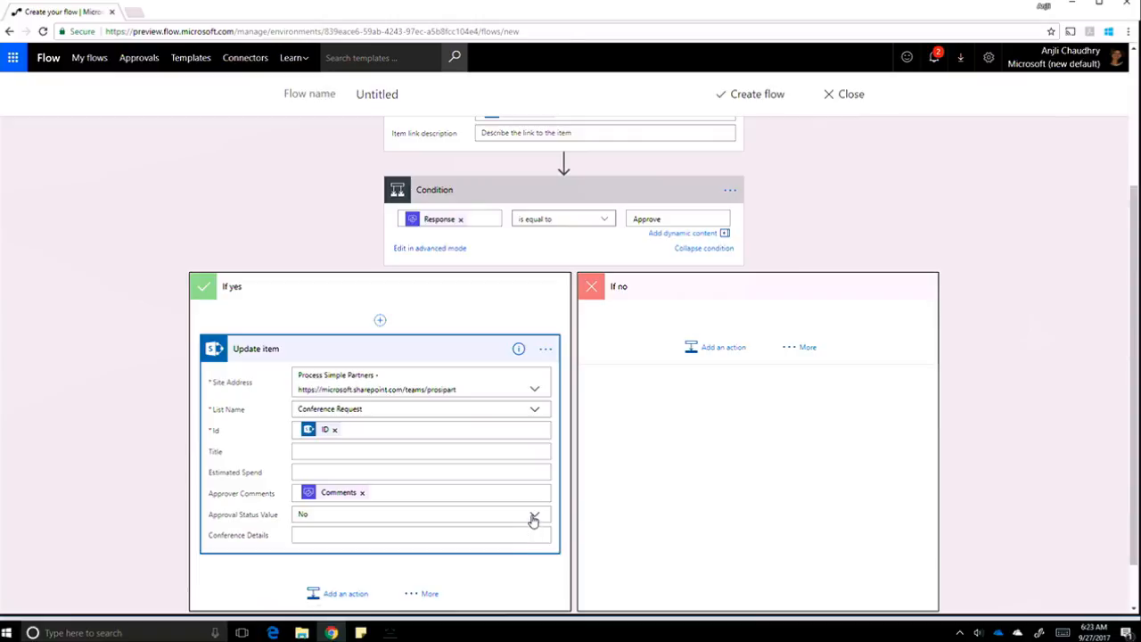
click(533, 517)
click(498, 547)
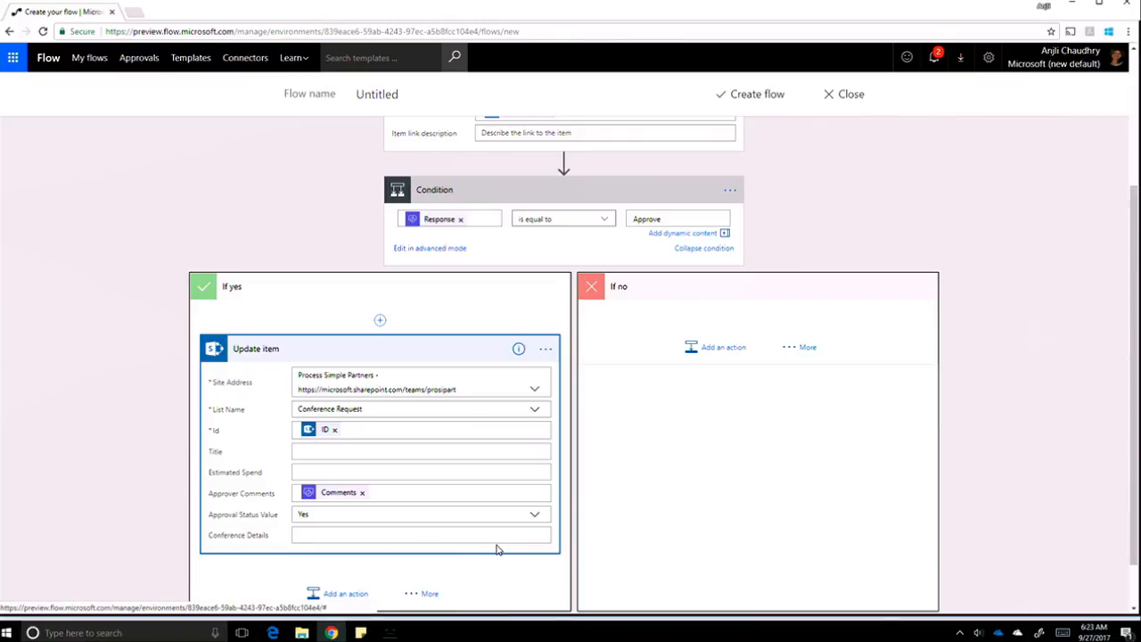
scroll(498, 548, down, 1)
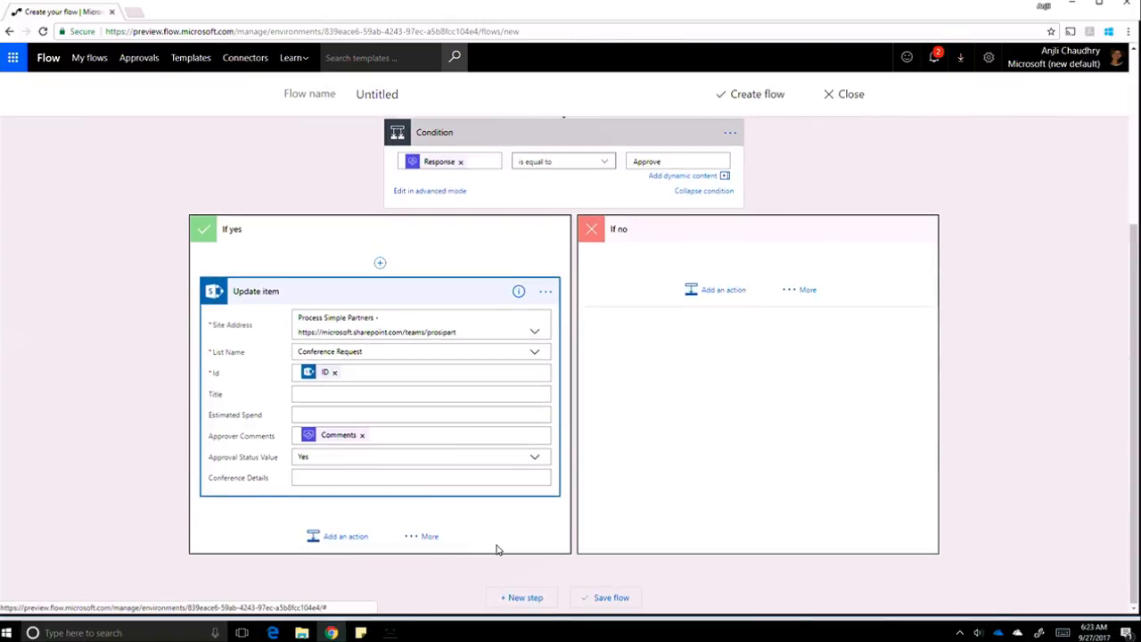
Add a Mail 'Send email' action after Update item, addressed to Created By Email.
click(344, 537)
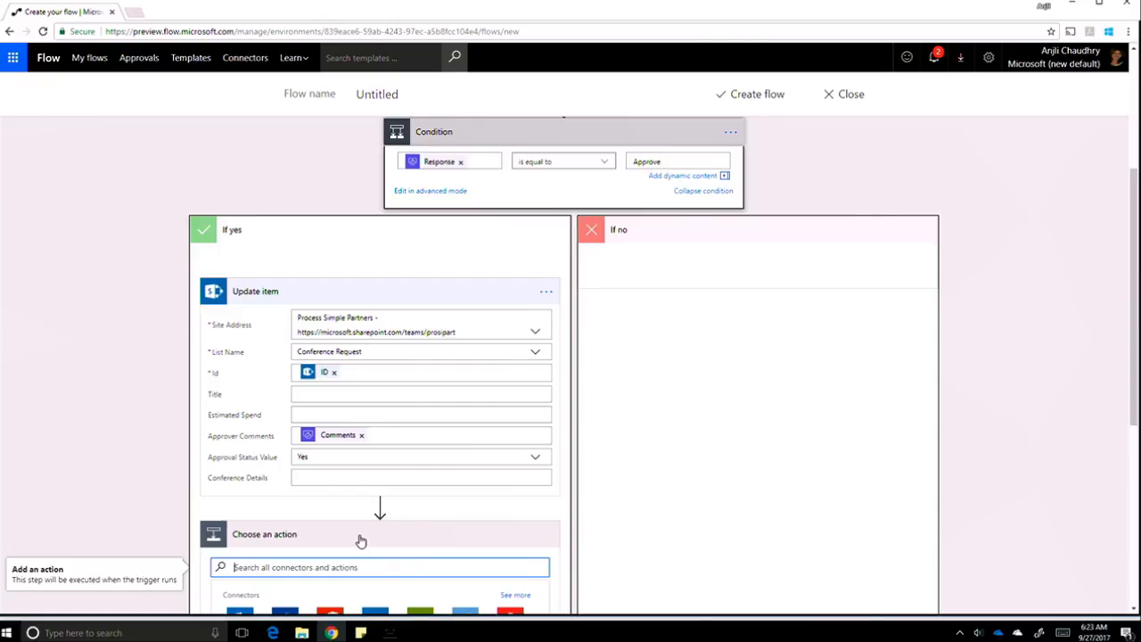
click(319, 564)
text(send email)
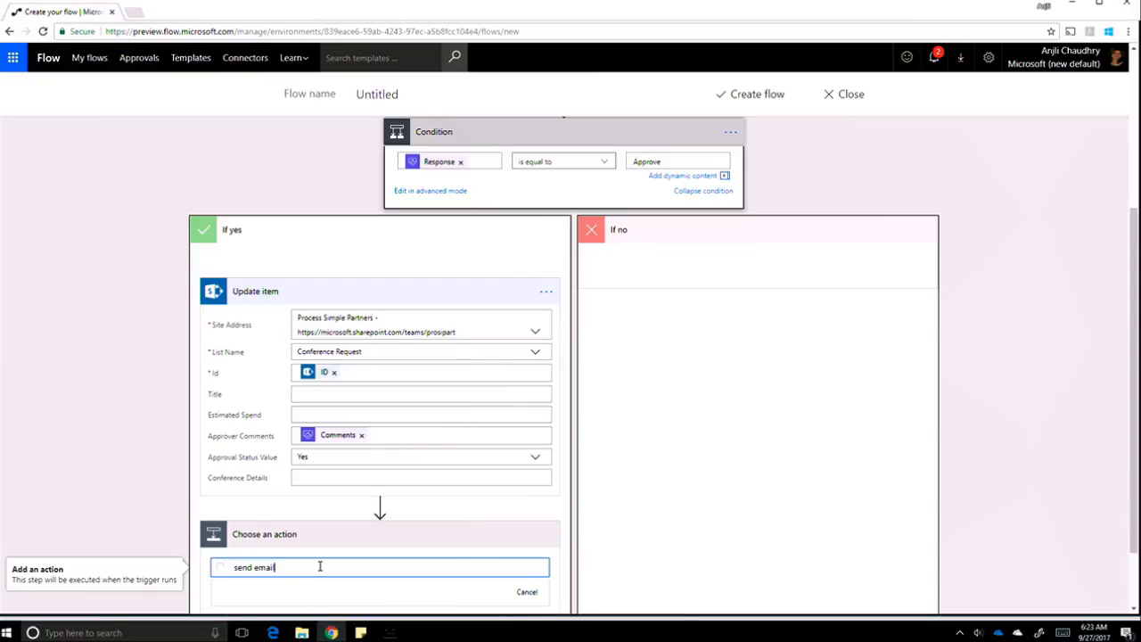
scroll(320, 566, down, 6)
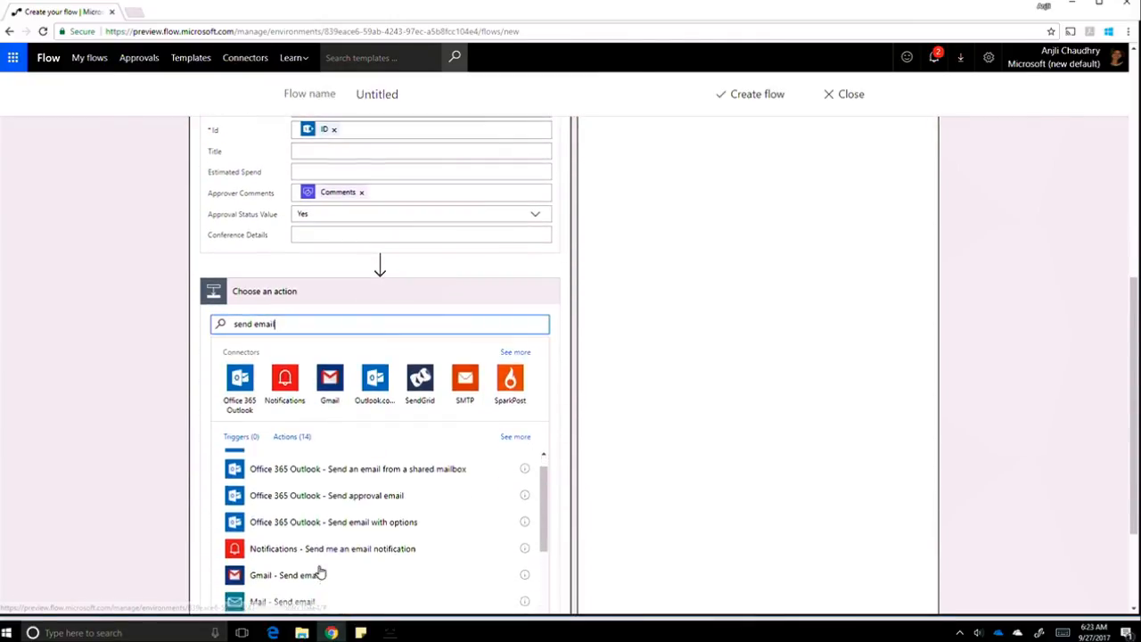
click(296, 491)
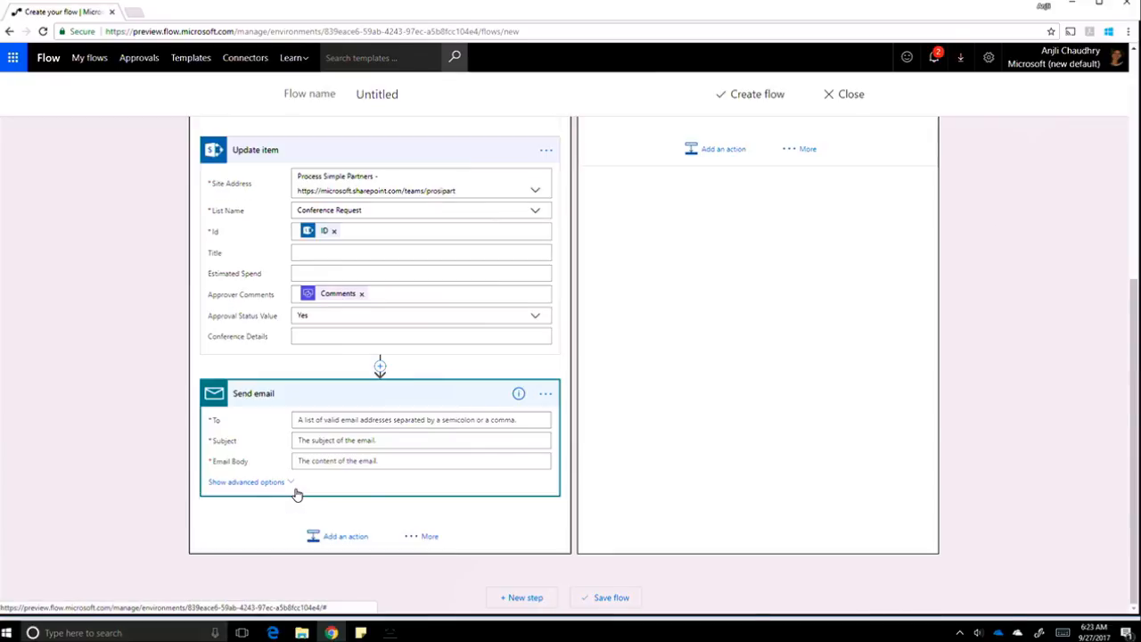
click(326, 420)
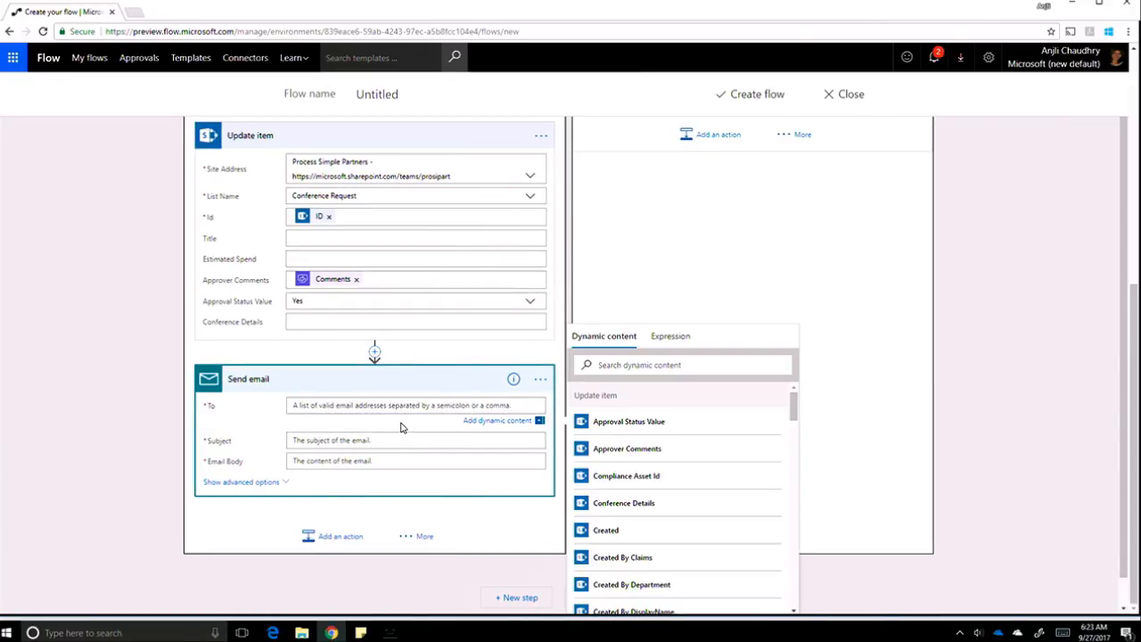
scroll(645, 569, down, 2)
click(645, 563)
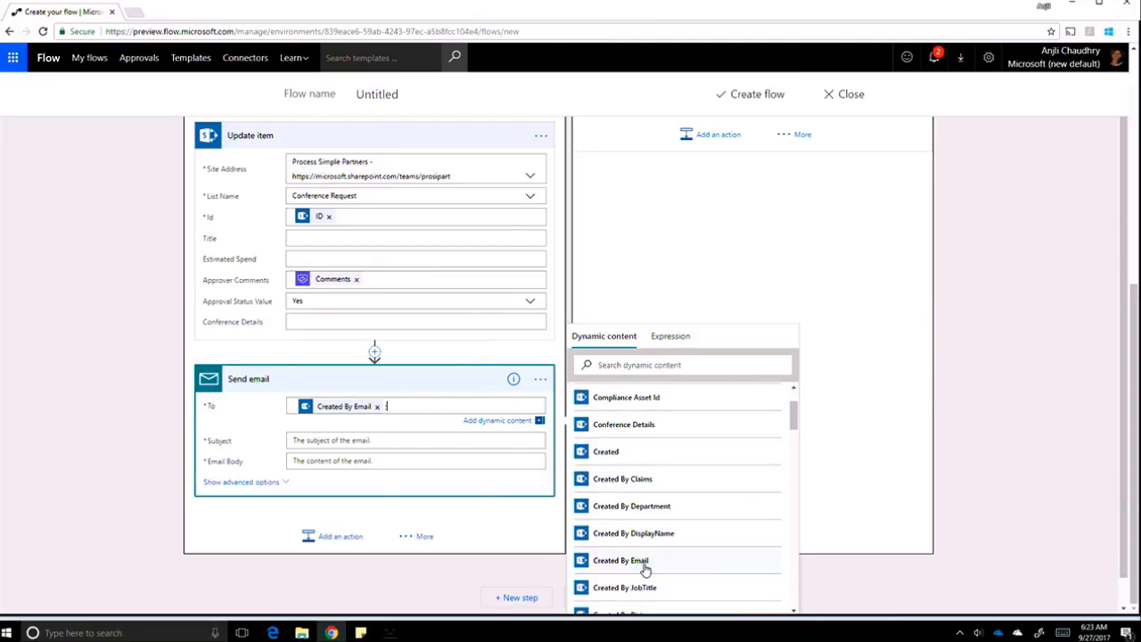
Set the email subject to 'Your request was' plus Response and the body to 'Yay!'.
click(369, 441)
text(You)
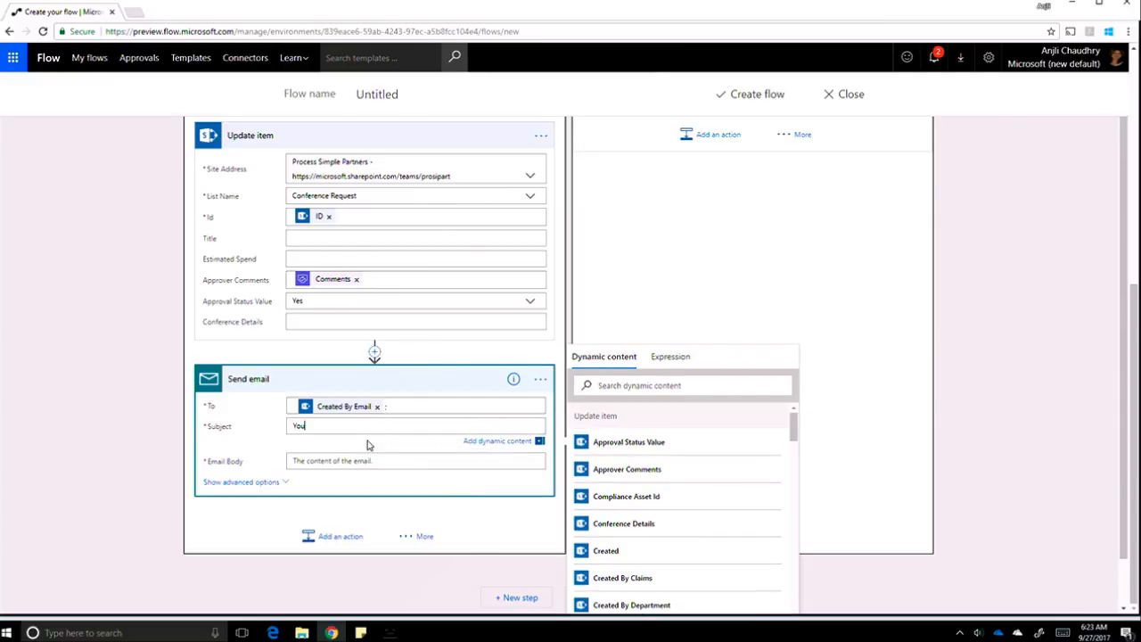
text(r request was)
click(677, 387)
text(respo)
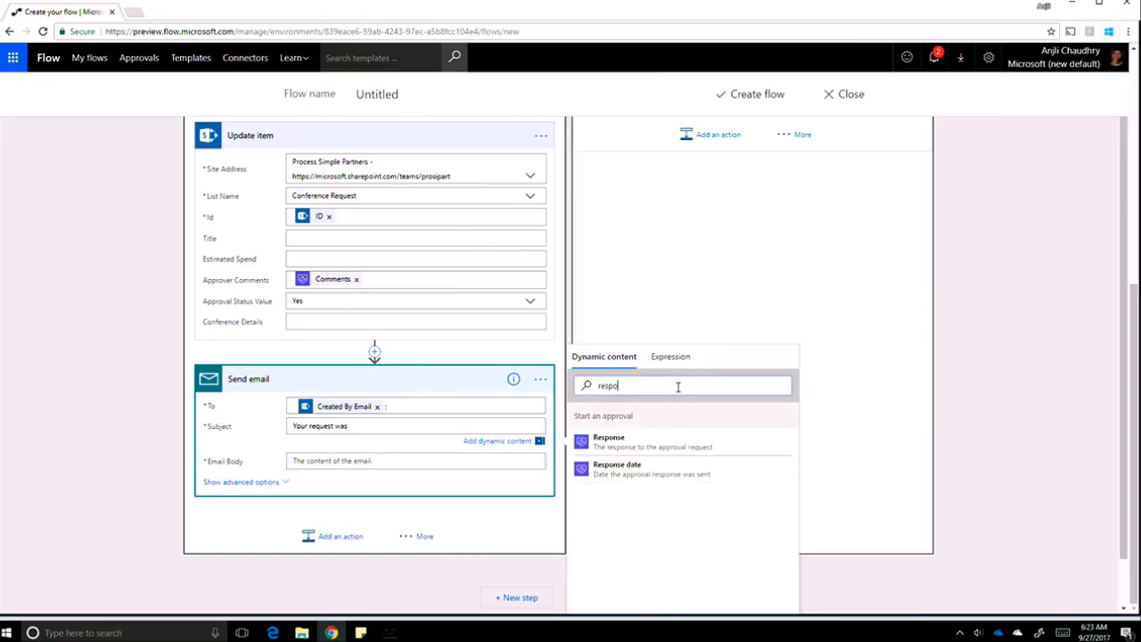
click(640, 443)
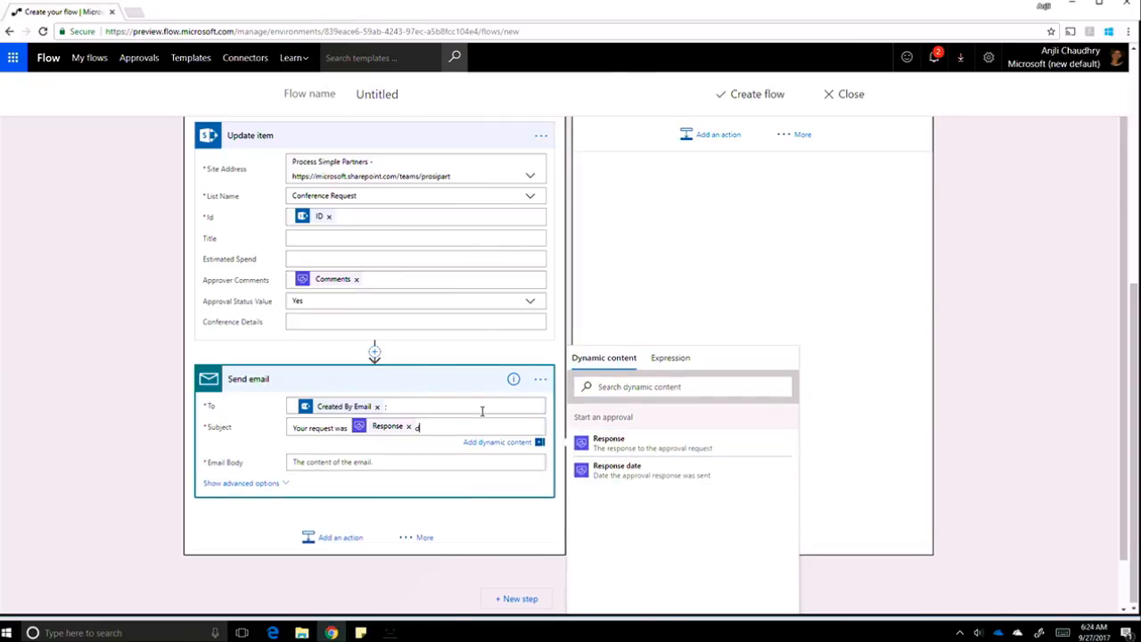
click(339, 463)
text(Yay!)
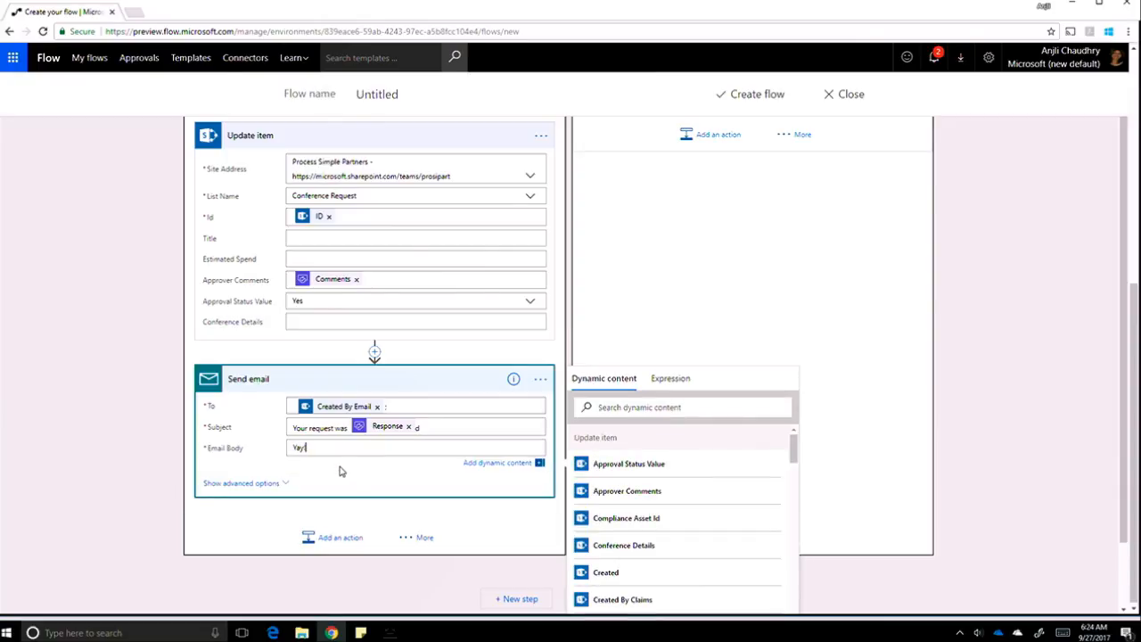
click(980, 334)
scroll(980, 334, up, 2)
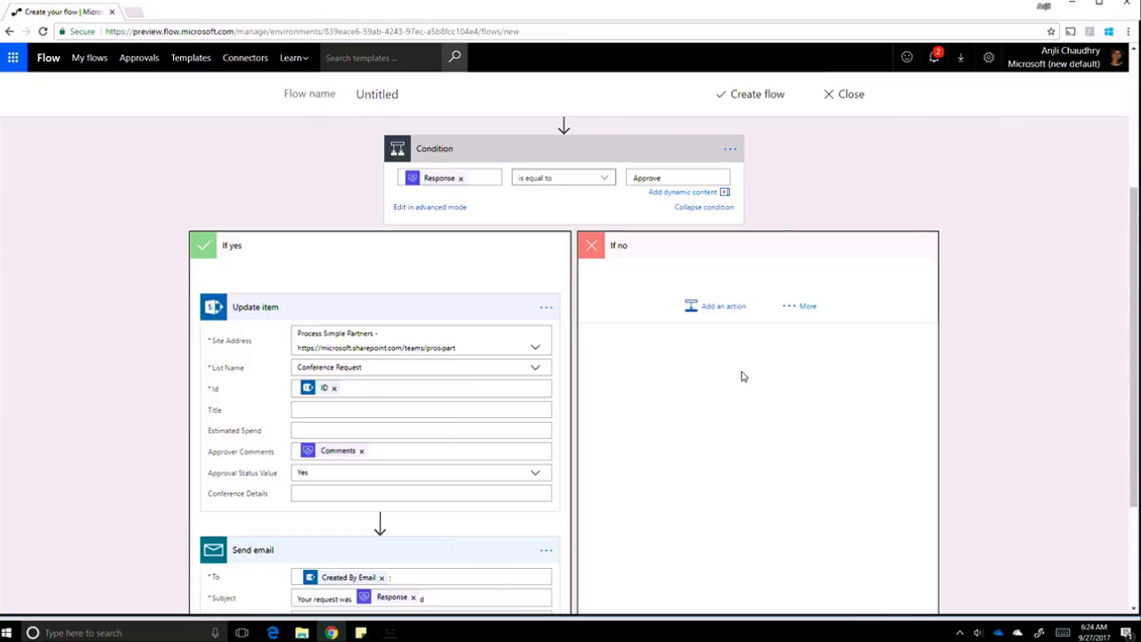
Create the flow, then return to the SharePoint Conference Request list.
scroll(741, 375, up, 3)
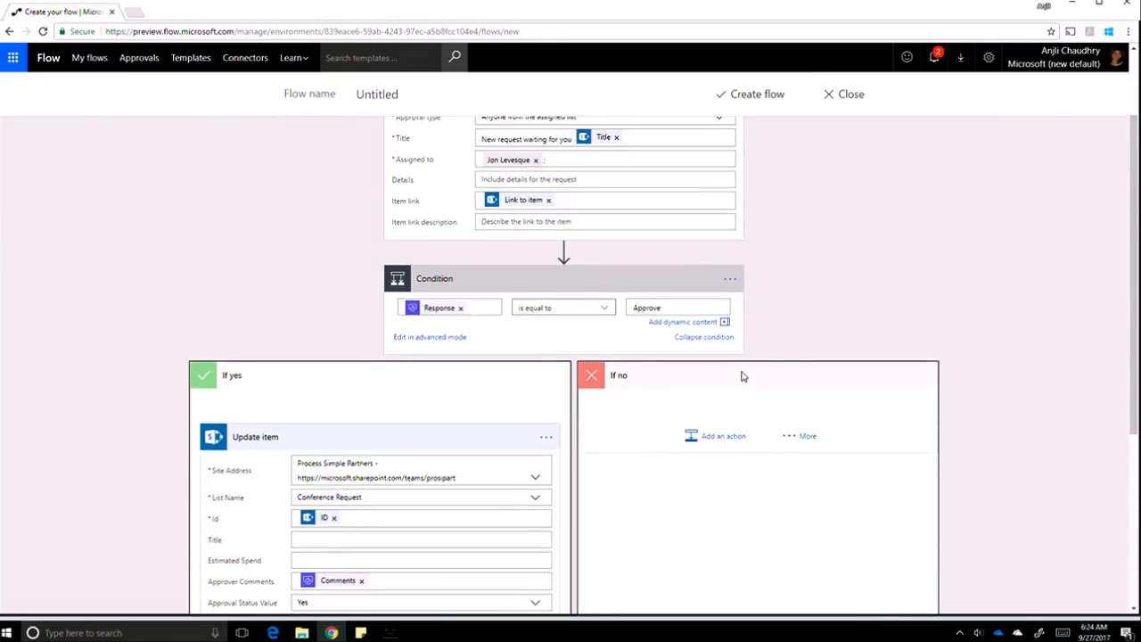
click(753, 96)
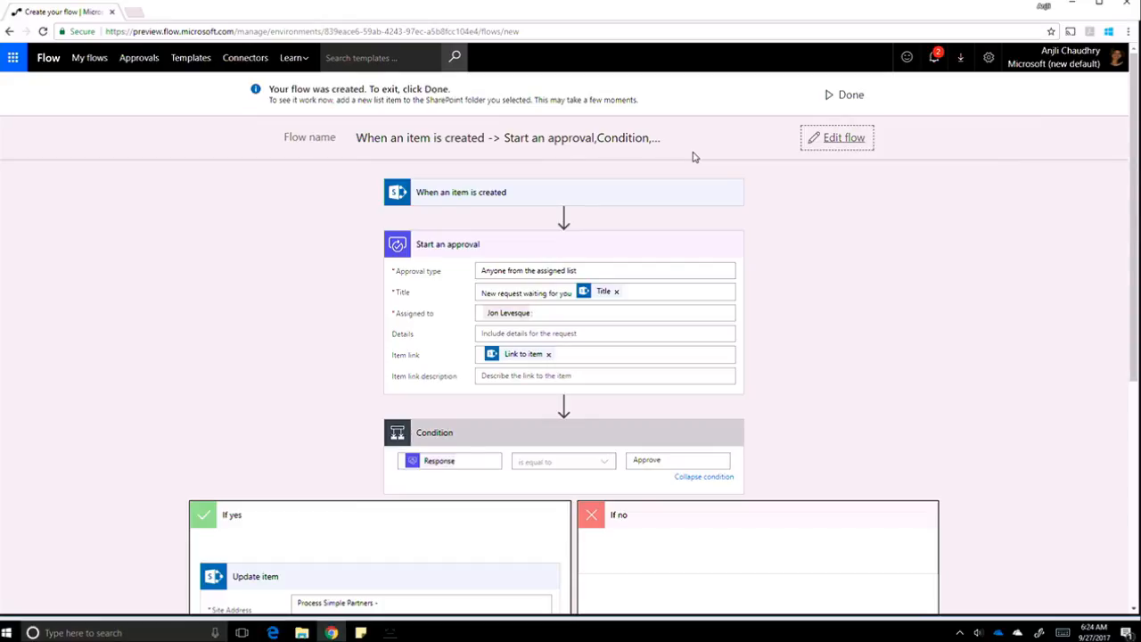
key(alt+Tab)
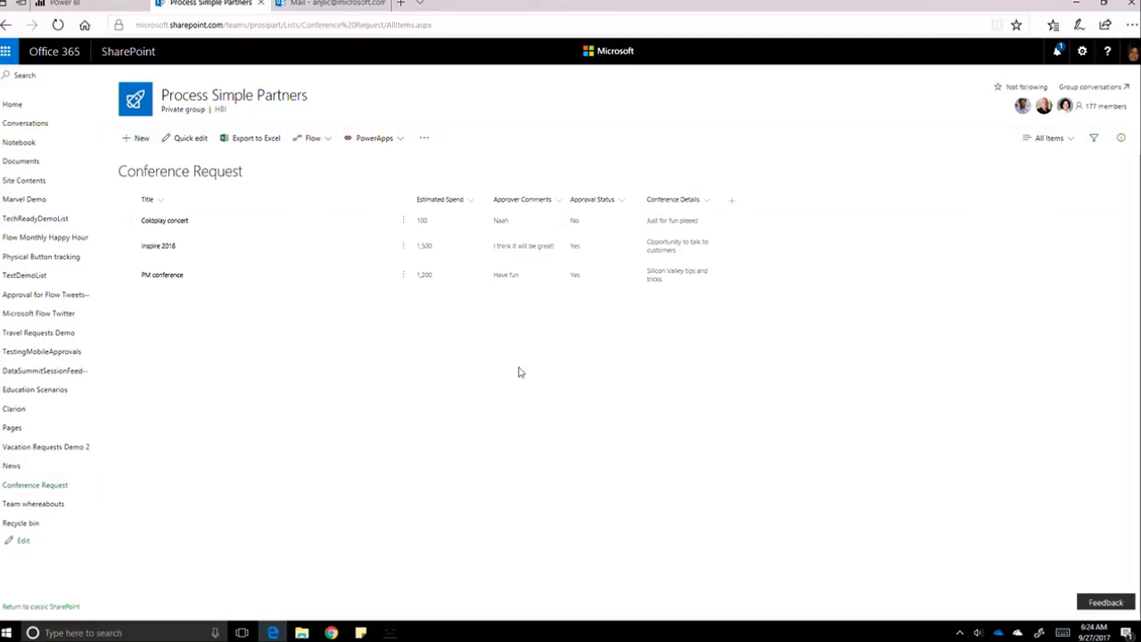
Start a new request: Title 'Ignite conference', Estimated Spend 2000, details 'I want to present a session'.
click(136, 140)
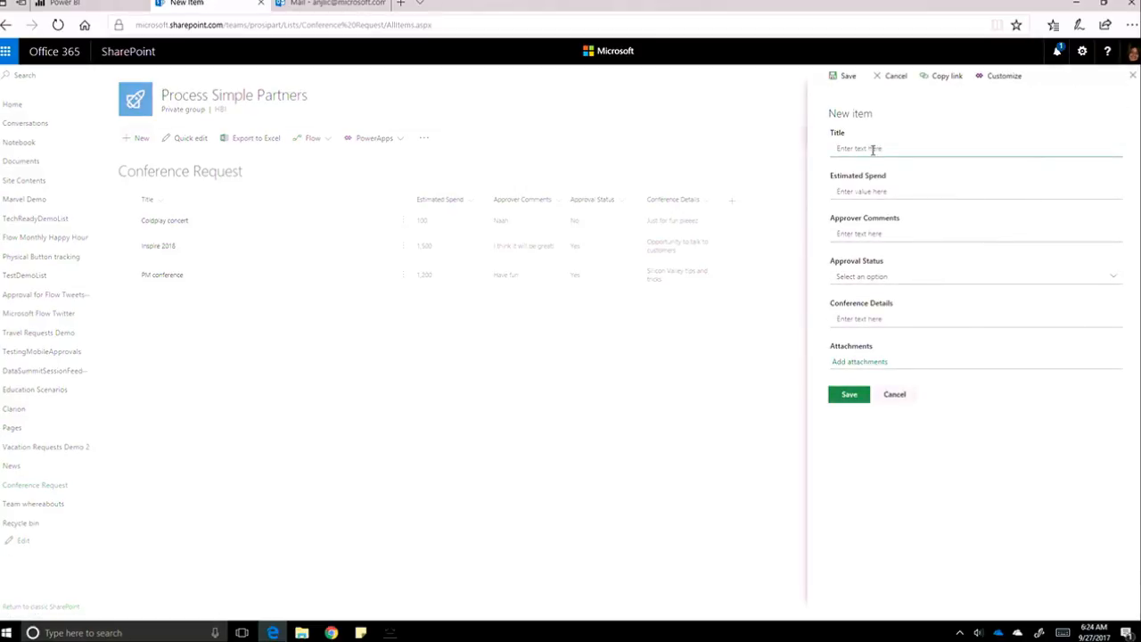
text(Ignite conference)
click(878, 187)
text(2000)
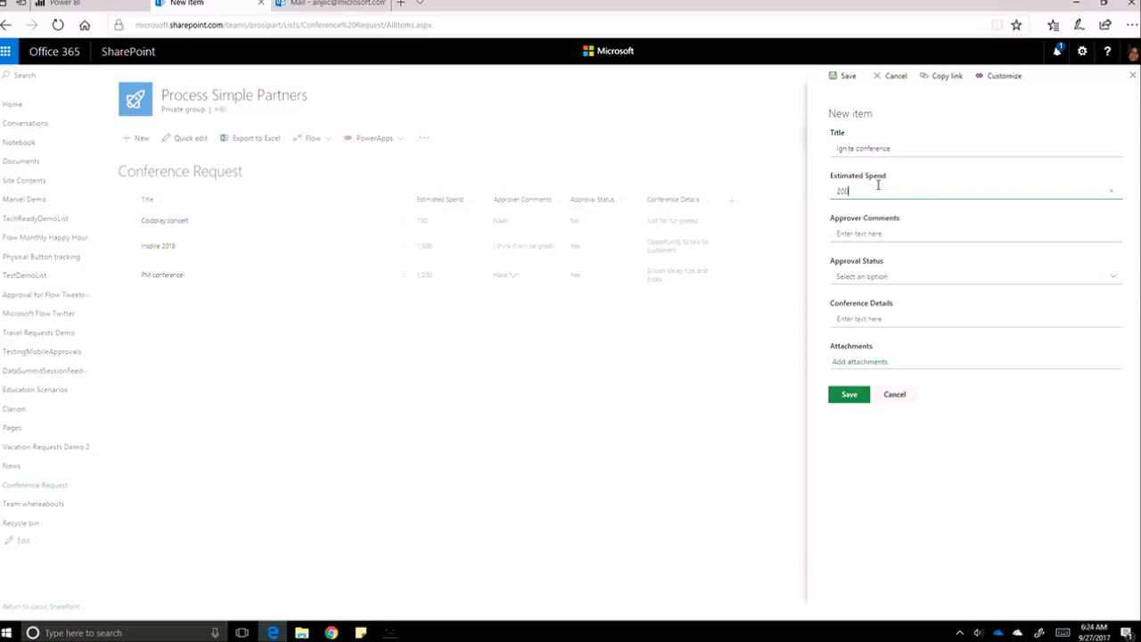
click(901, 321)
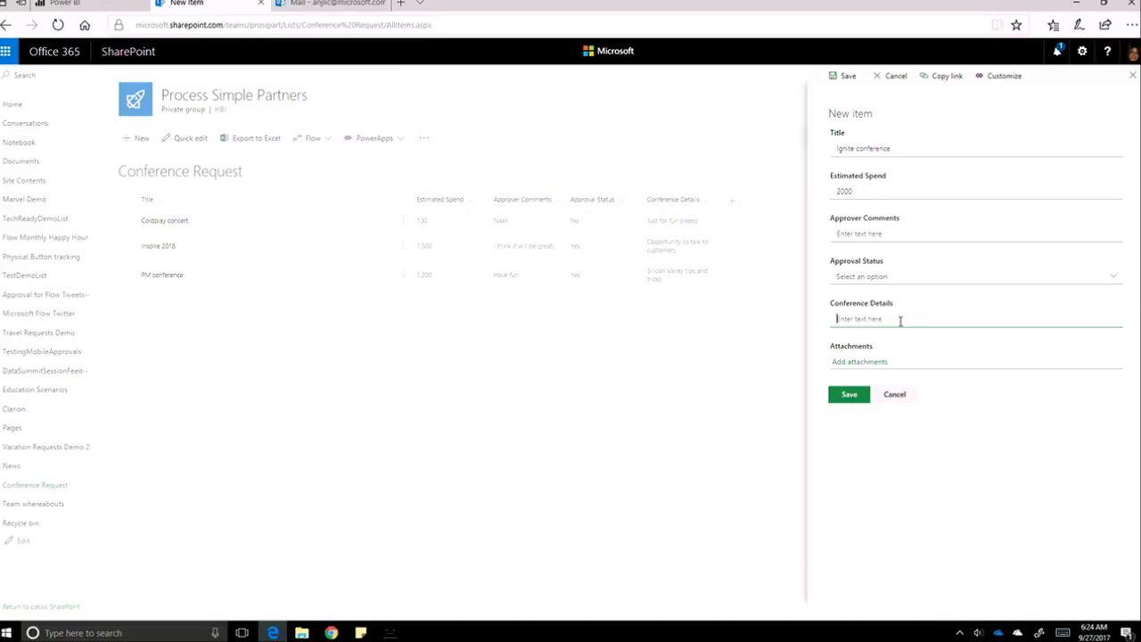
text(I want to present a session)
Snap SharePoint left beside the AirServer phone mirror, widen it, and save the Ignite conference request.
click(393, 633)
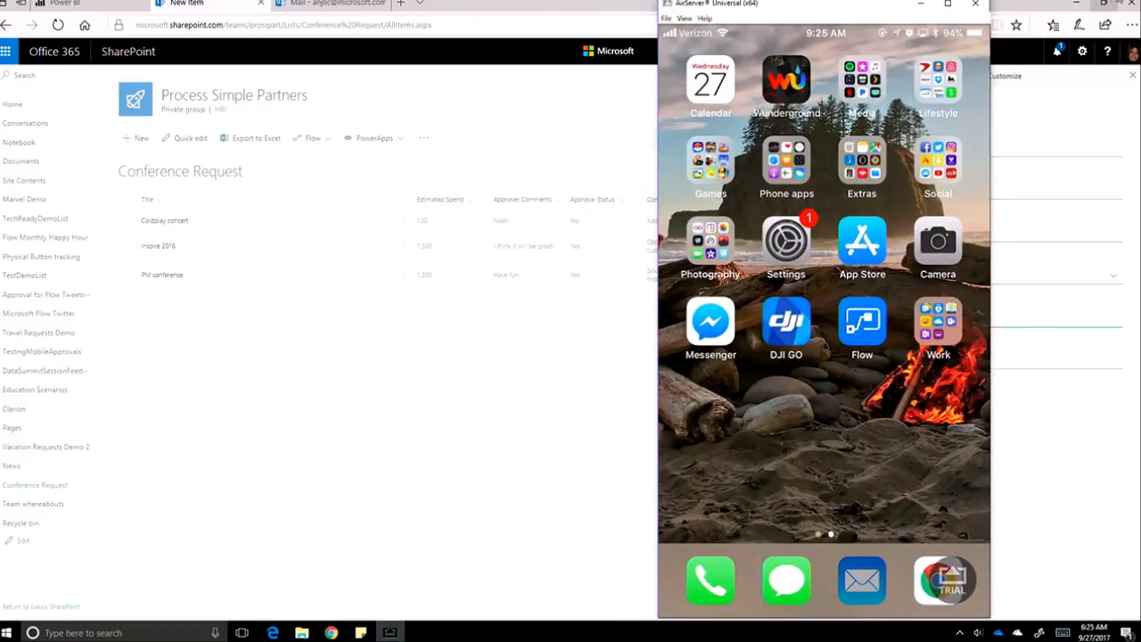
click(1021, 7)
key(super+Left)
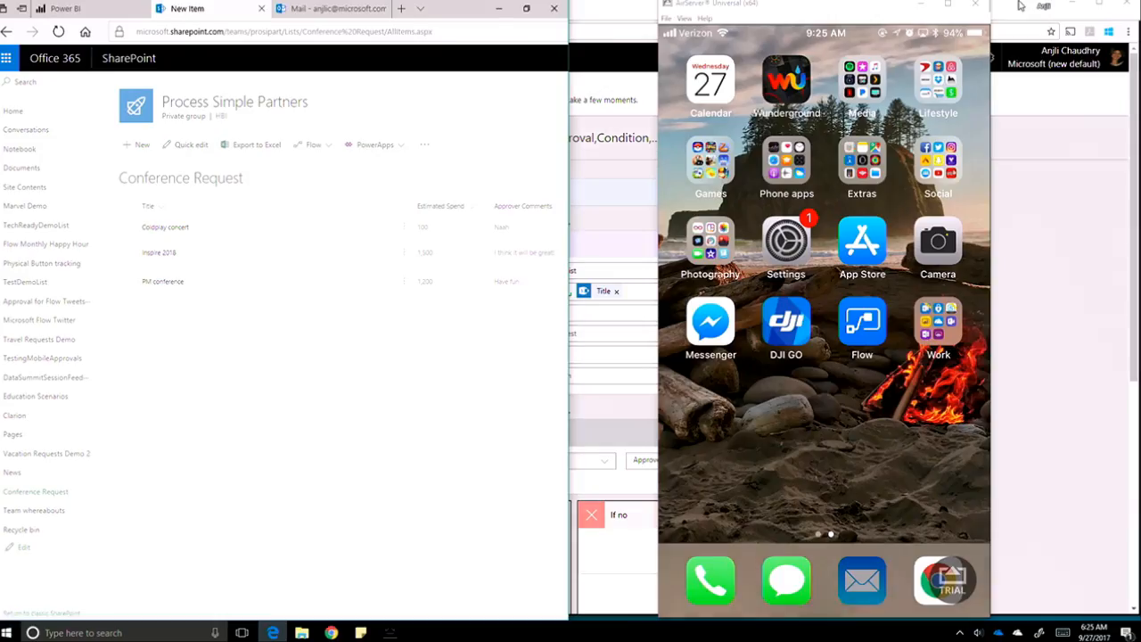
click(896, 139)
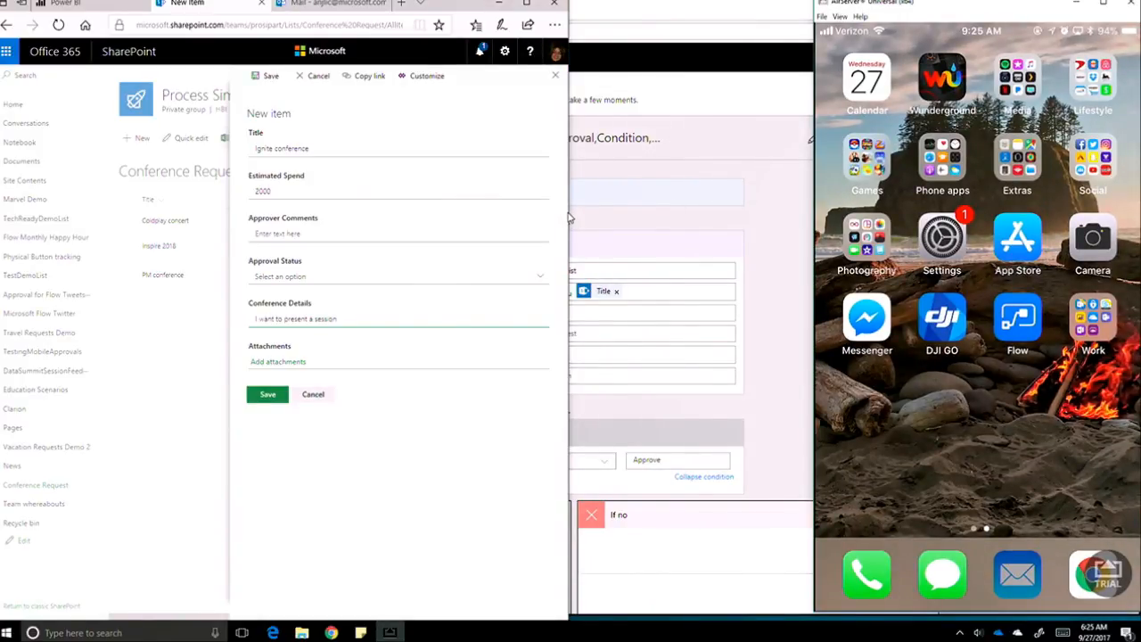
drag(569, 218, 810, 231)
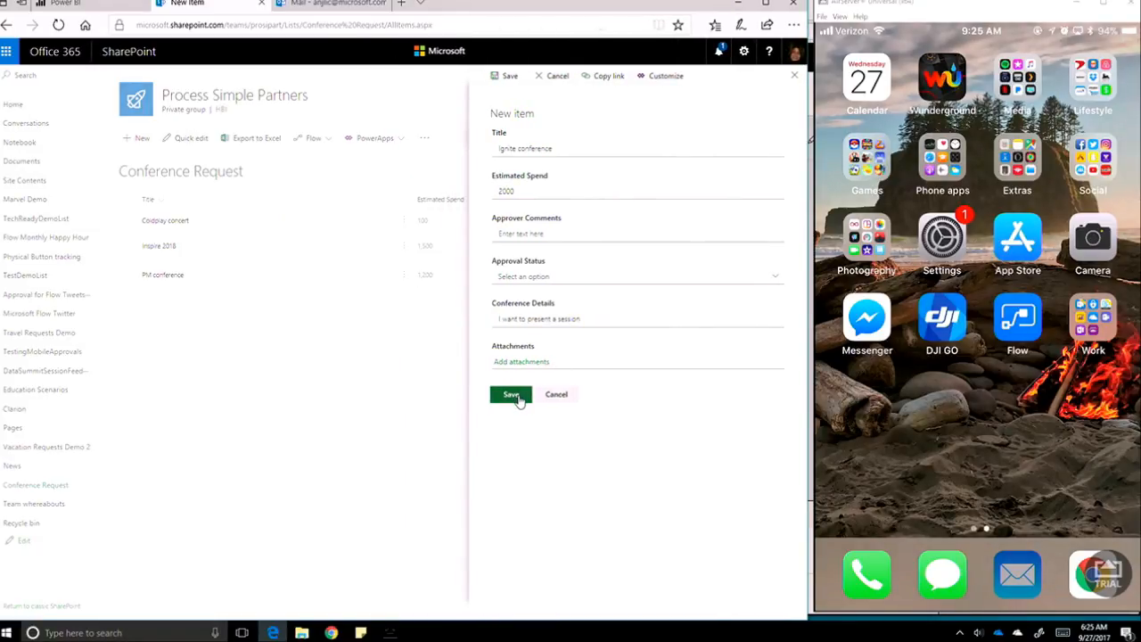
click(517, 399)
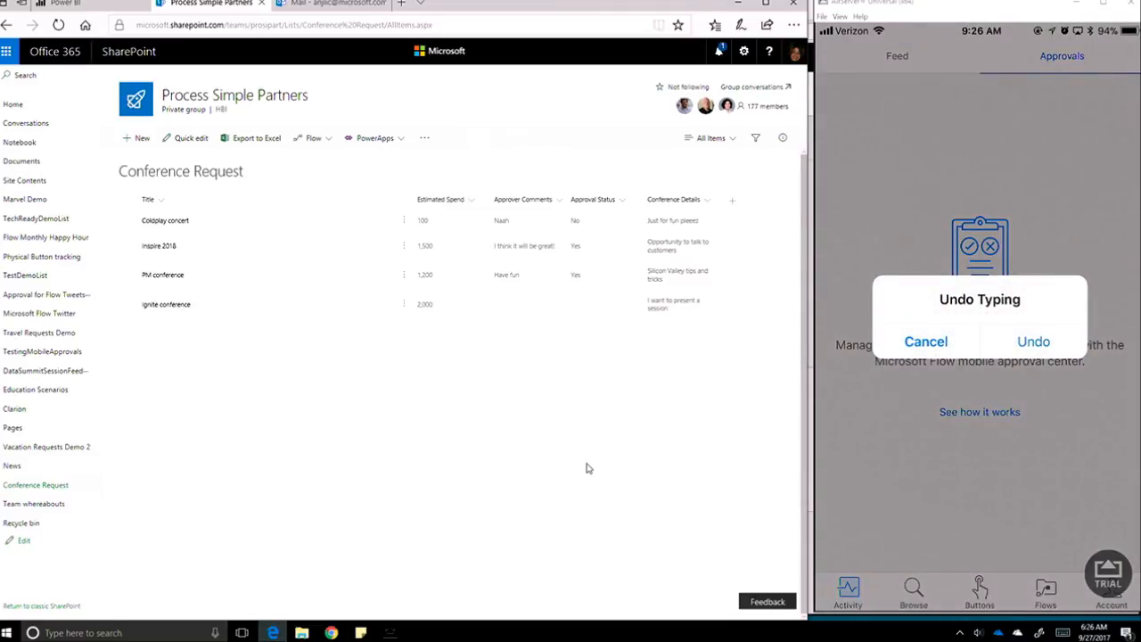
Close the phone mirror, refresh the Outlook Inbox, and open the 'Your request was Approved' email.
click(1077, 5)
click(337, 4)
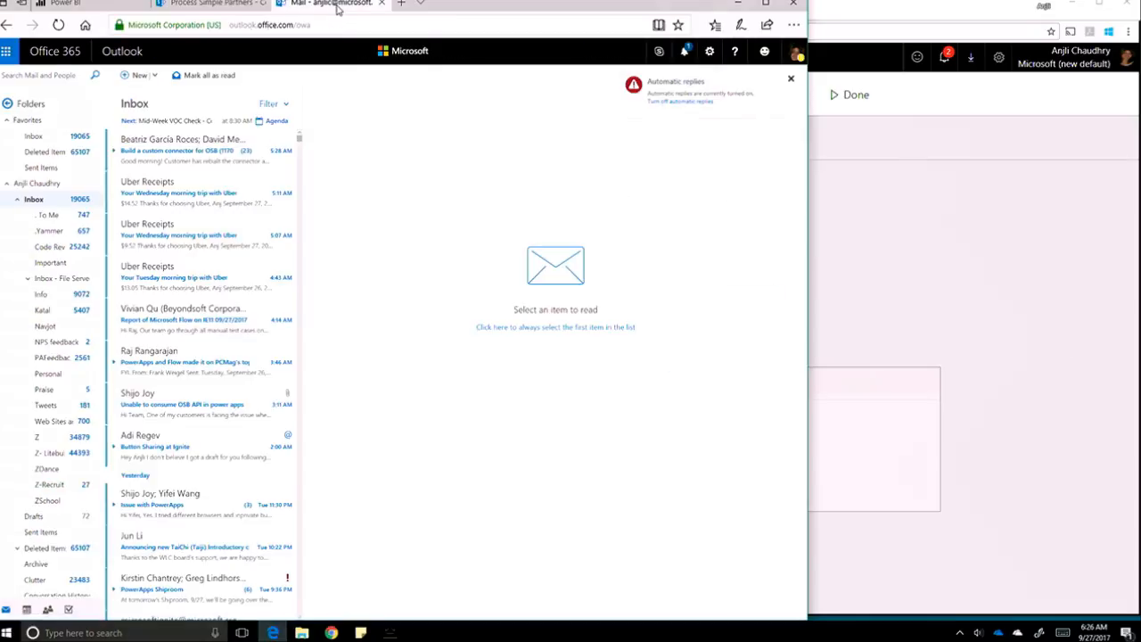
click(35, 200)
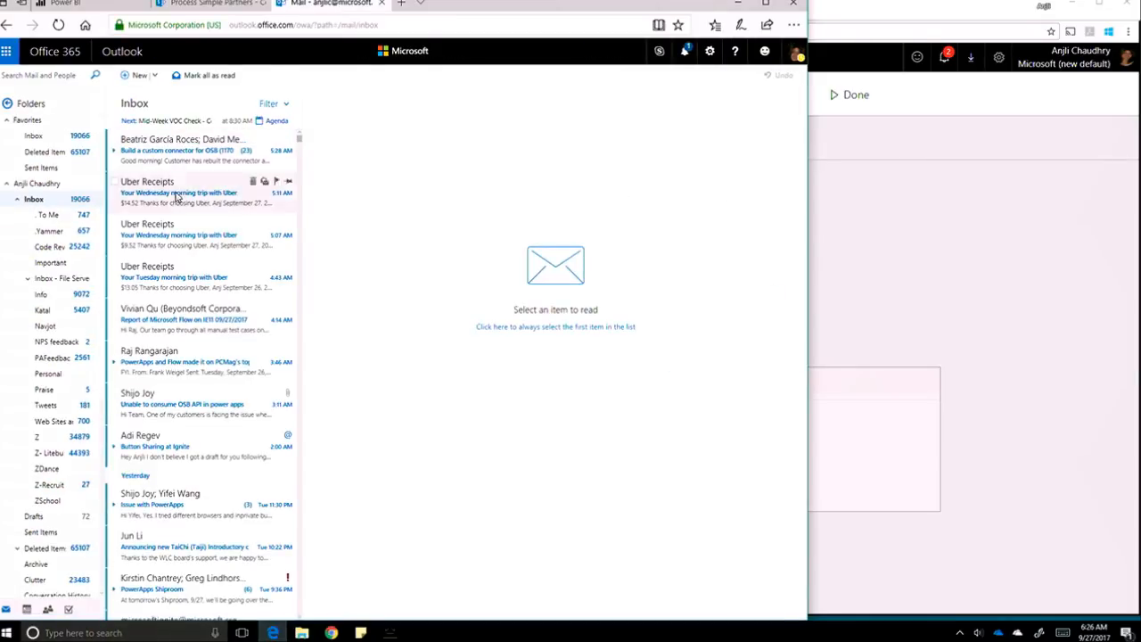
click(60, 25)
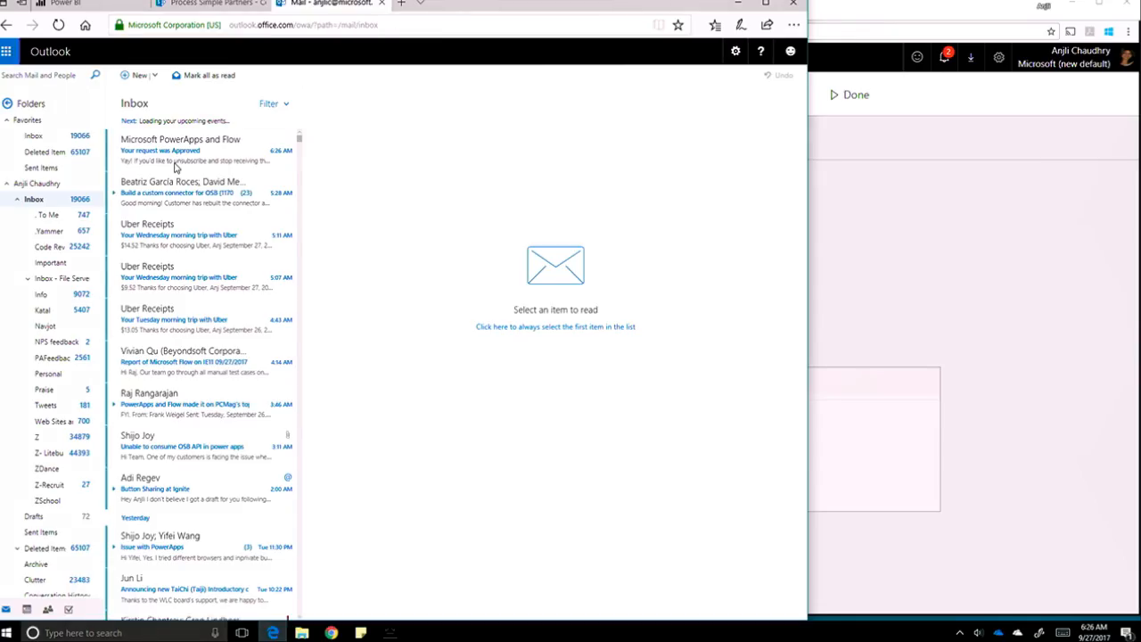
click(176, 155)
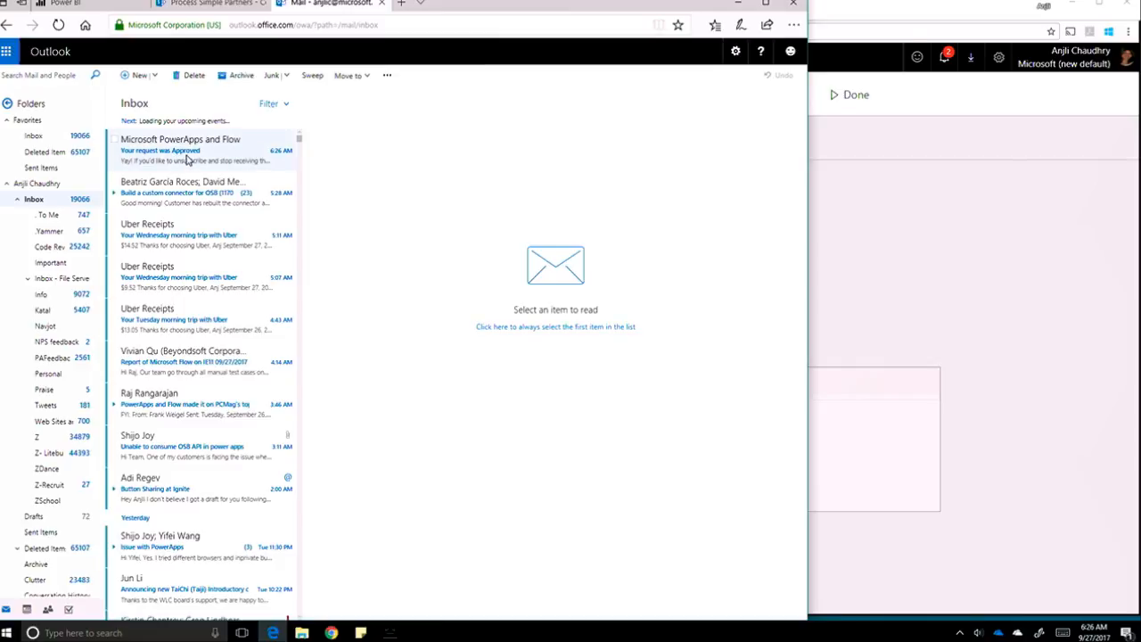
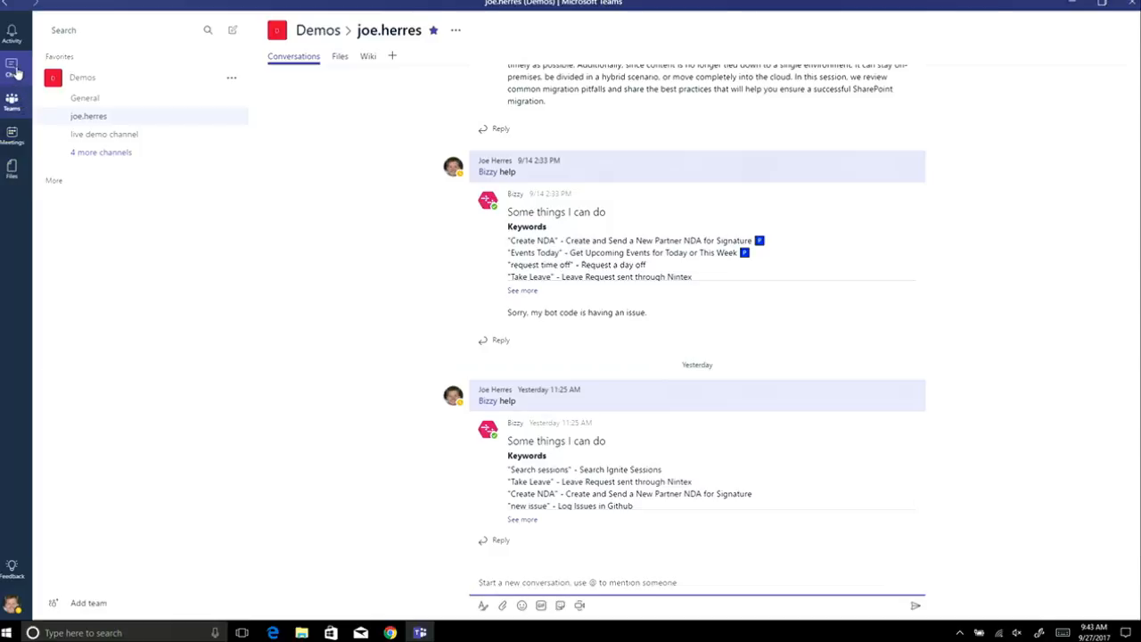
Send 'create nda' to Bizzy in the Teams chat.
click(15, 74)
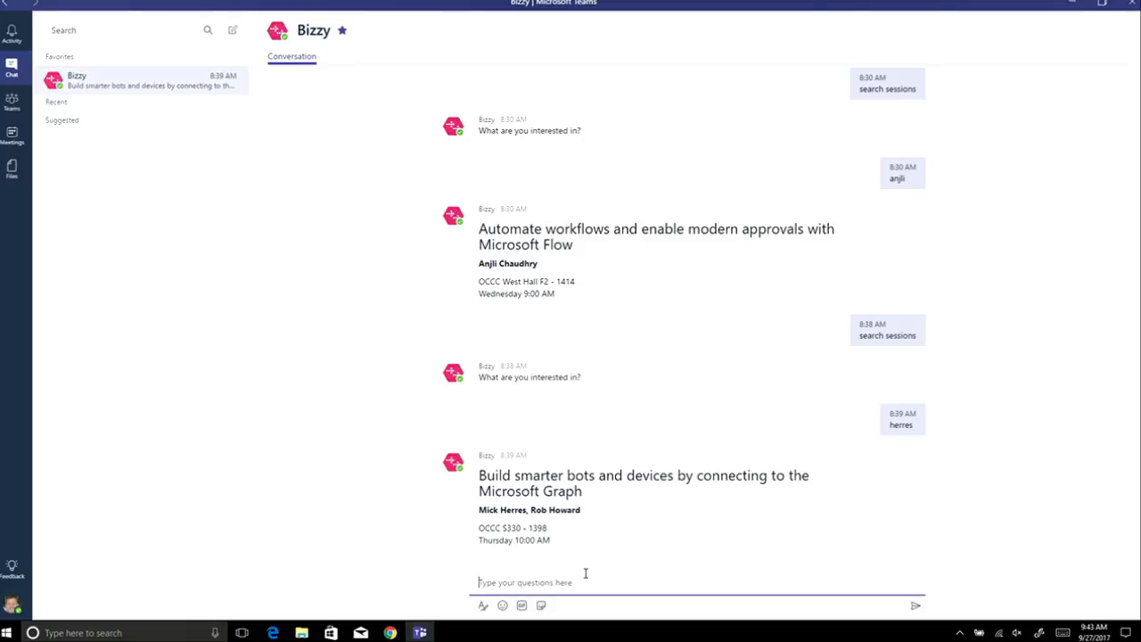
text(create nda)
key(Return)
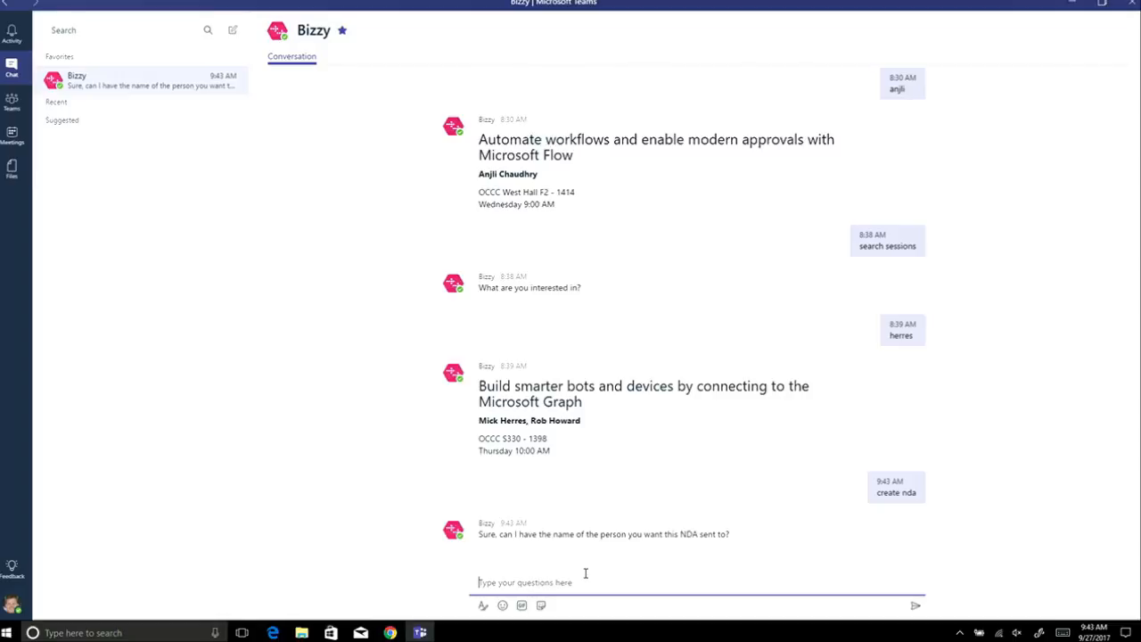
Reply to Bizzy with the recipient's full name and e-mail address.
key(Return)
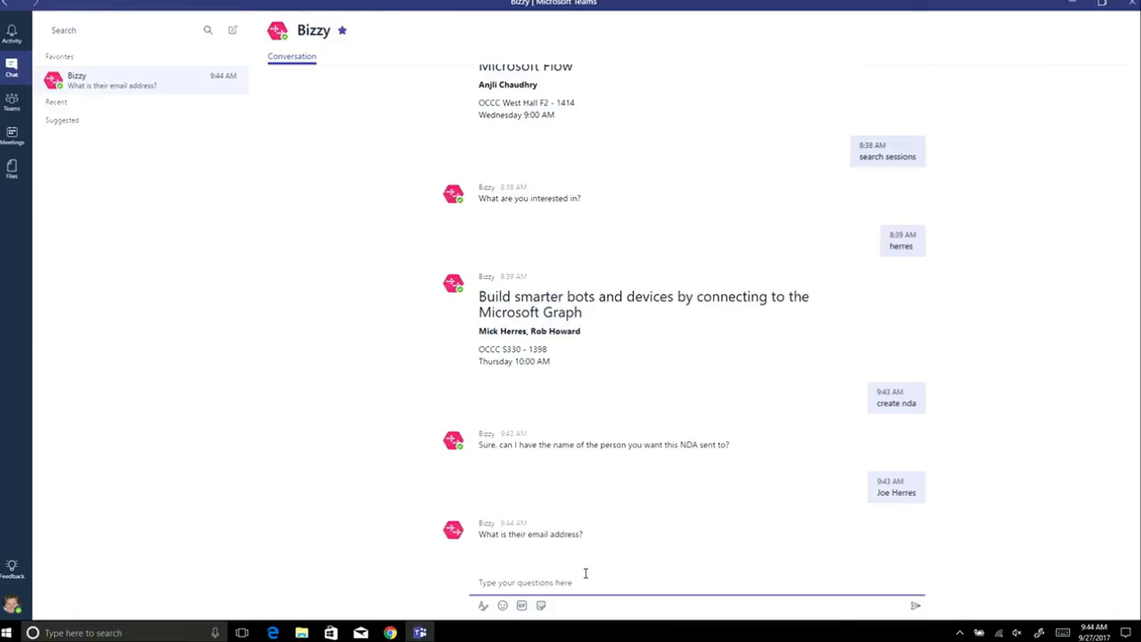
key(Return)
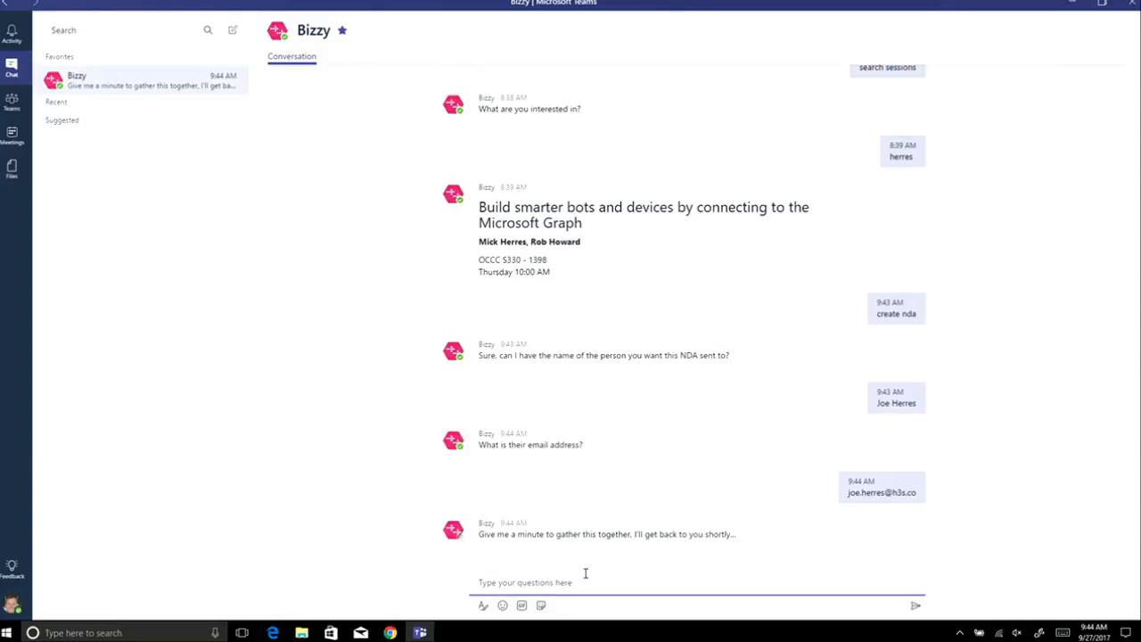
click(389, 633)
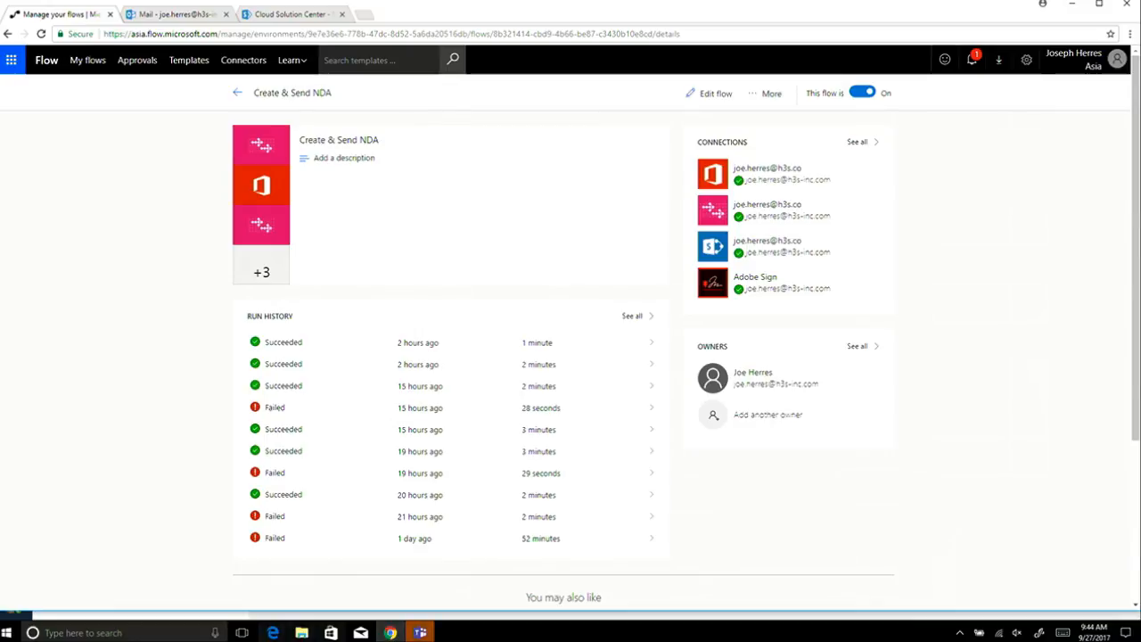
Check Bizzy's reply in Teams, then go back to the Create & Send NDA flow details.
click(421, 633)
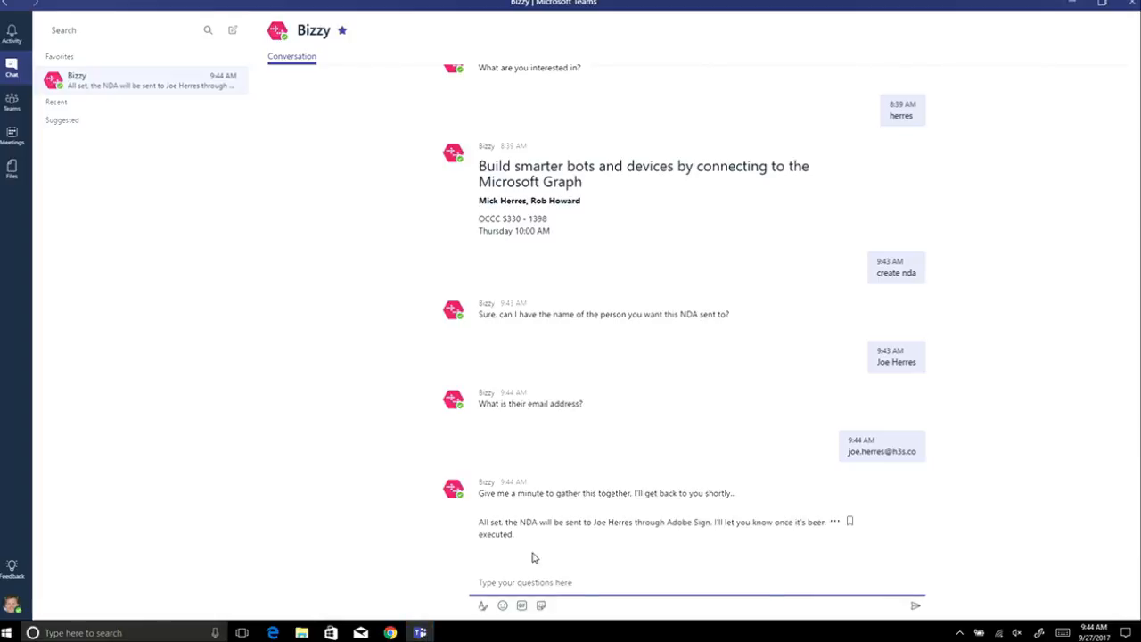
click(390, 632)
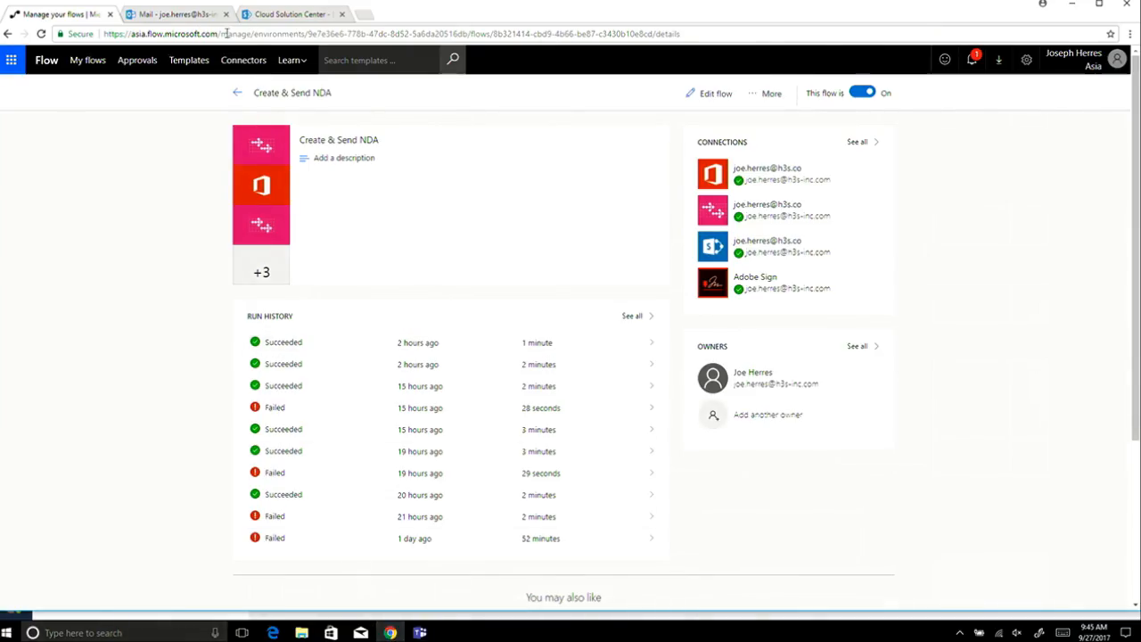
Open the newest NDA signing email full-screen and follow its review-and-sign link.
click(191, 14)
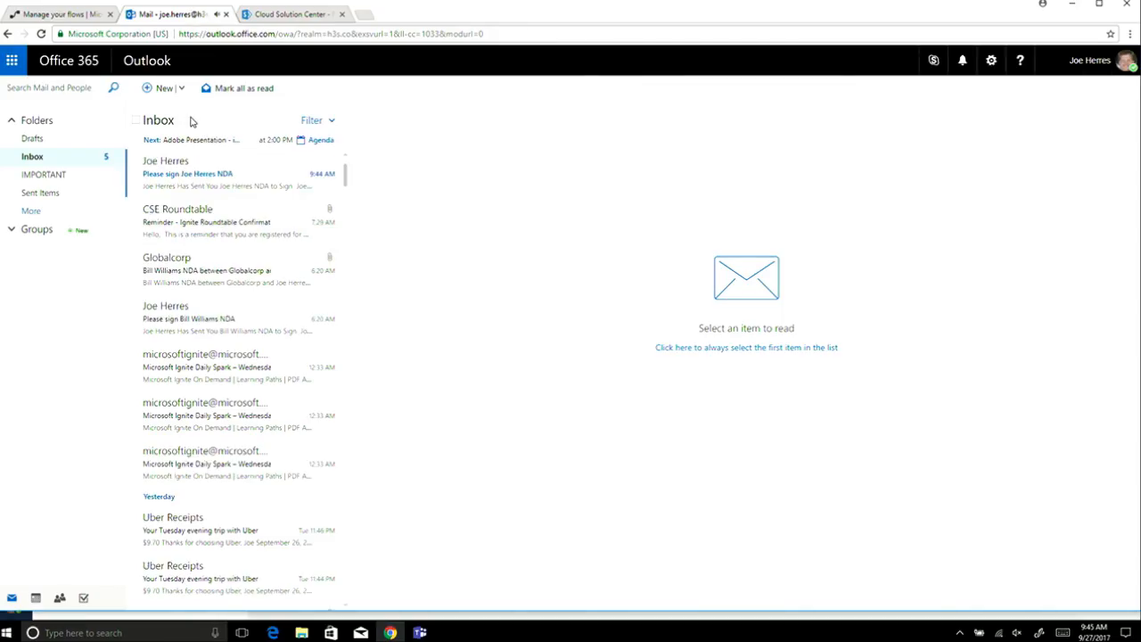
double_click(189, 189)
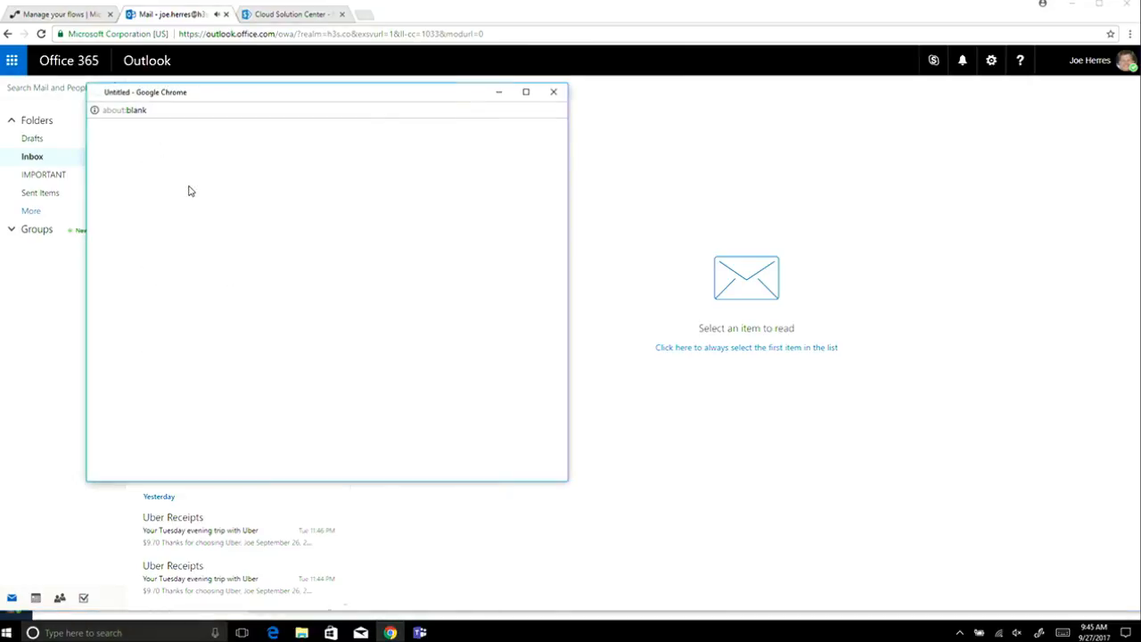
click(525, 93)
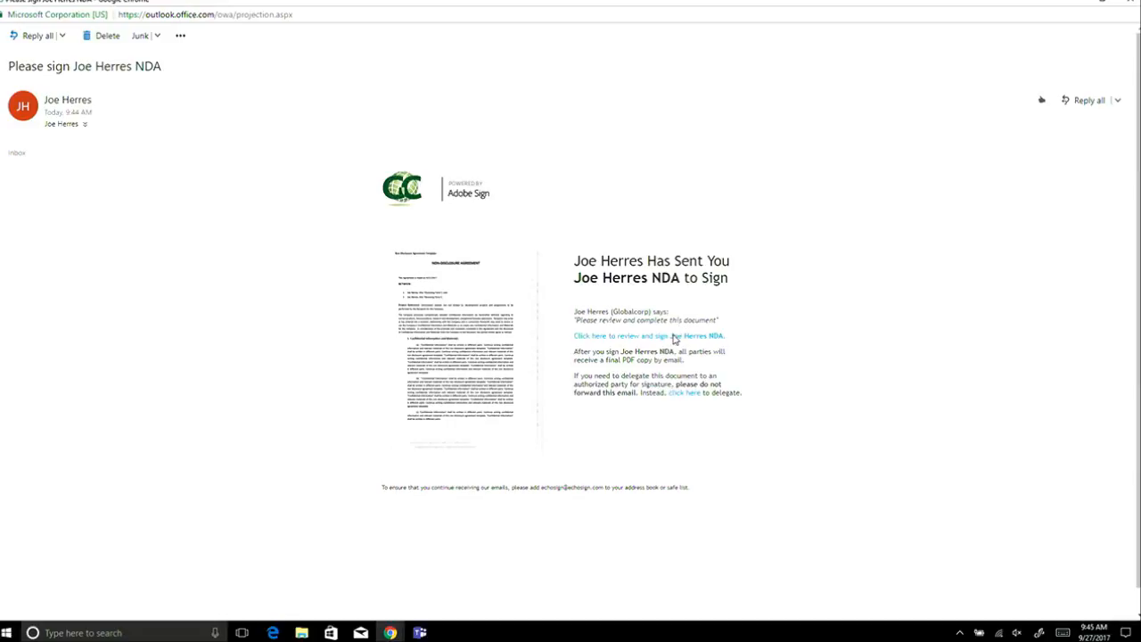
click(666, 342)
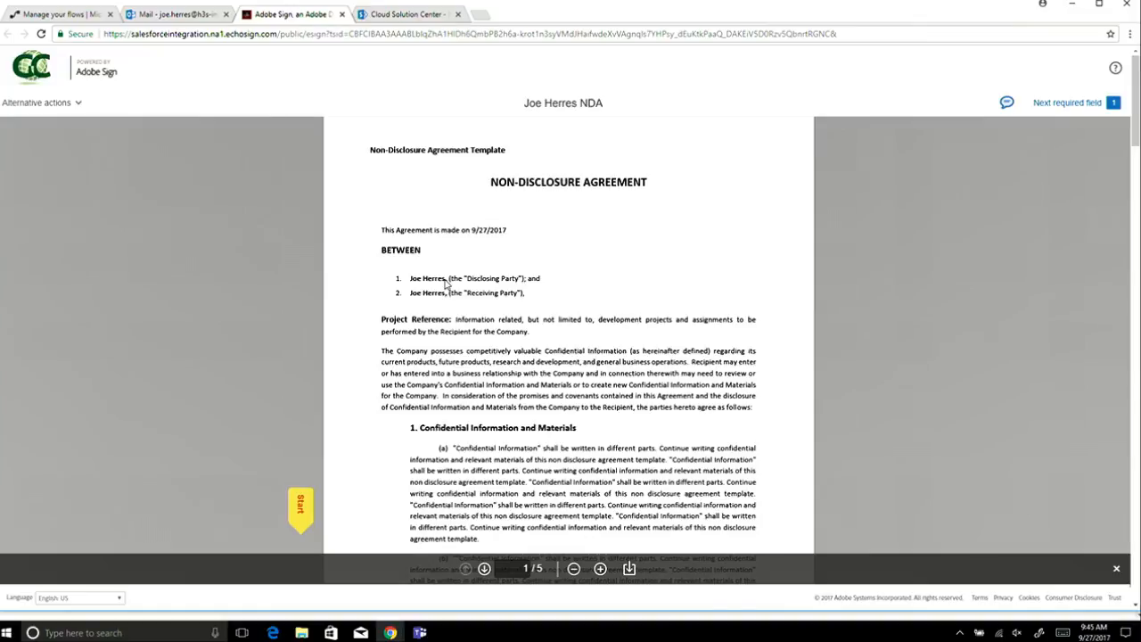
Apply a typed signature to the NDA's signature field and sign it, then return to Bizzy.
click(304, 506)
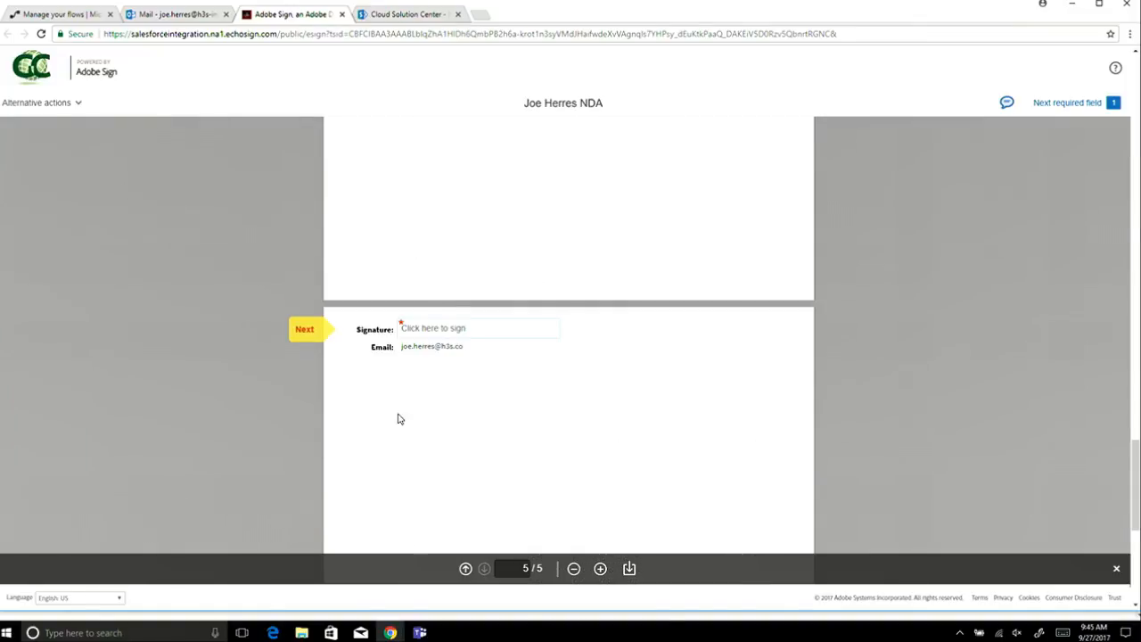
click(486, 338)
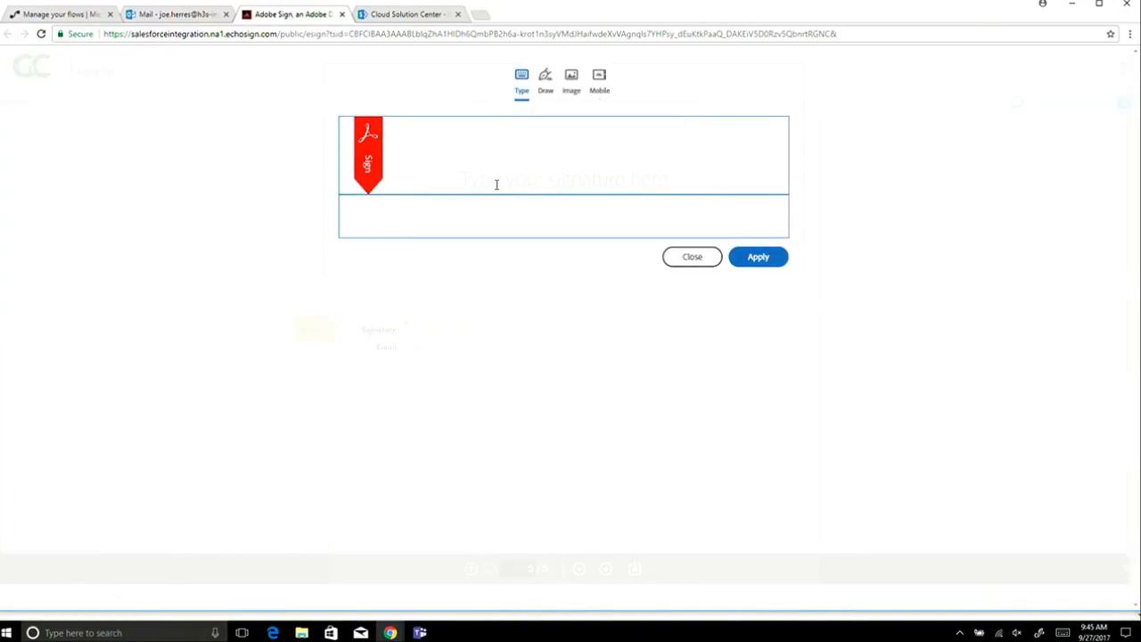
text(joe h)
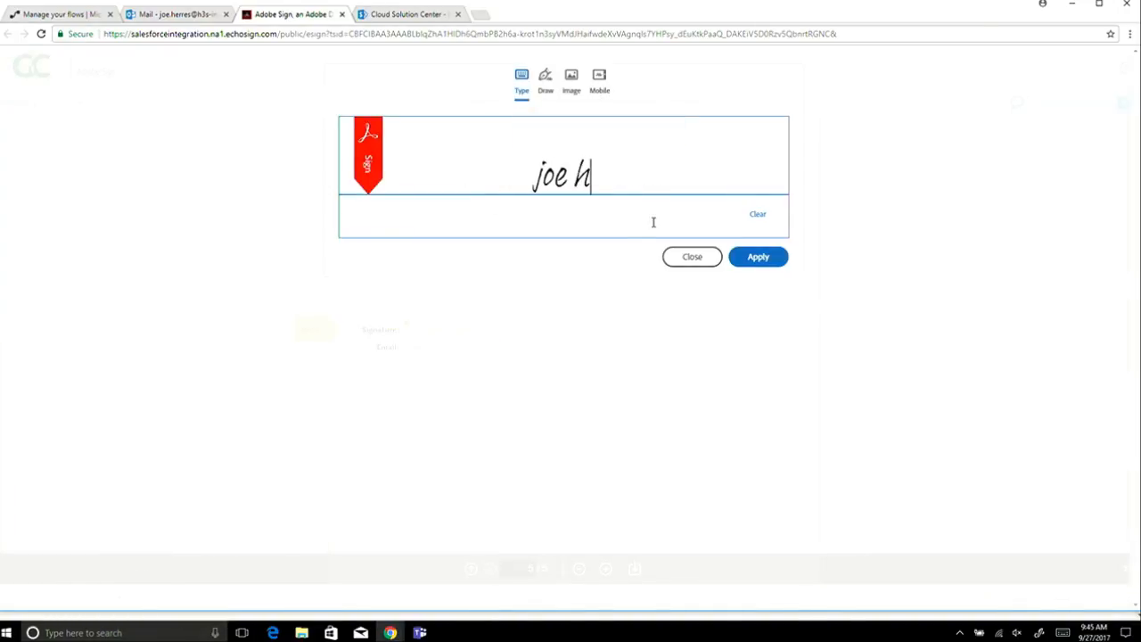
click(758, 256)
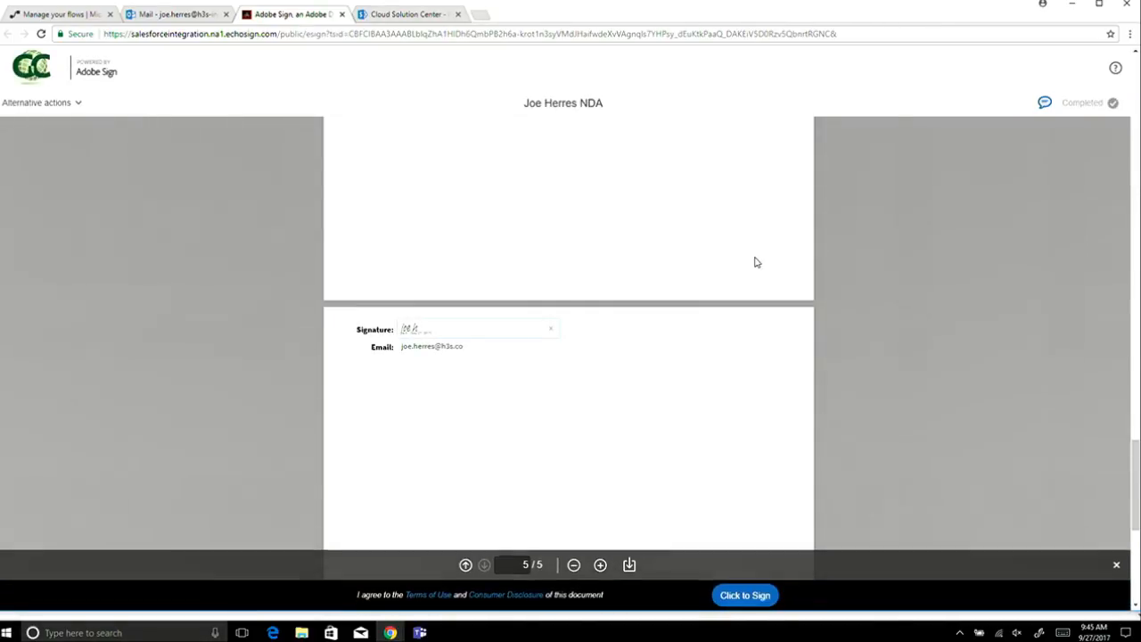
click(745, 595)
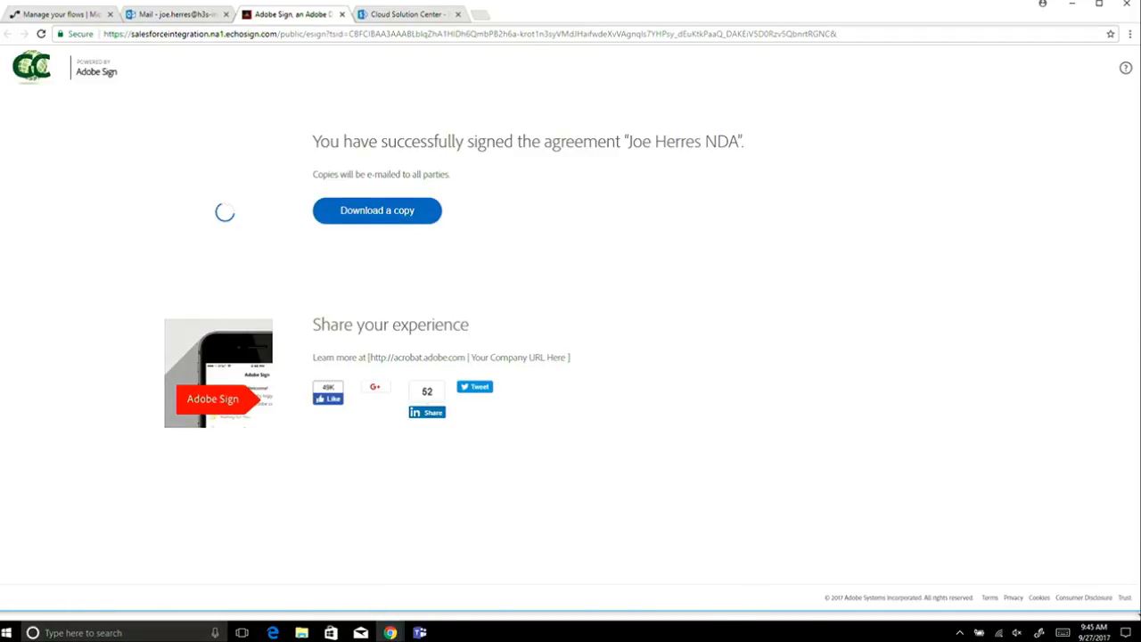
click(420, 633)
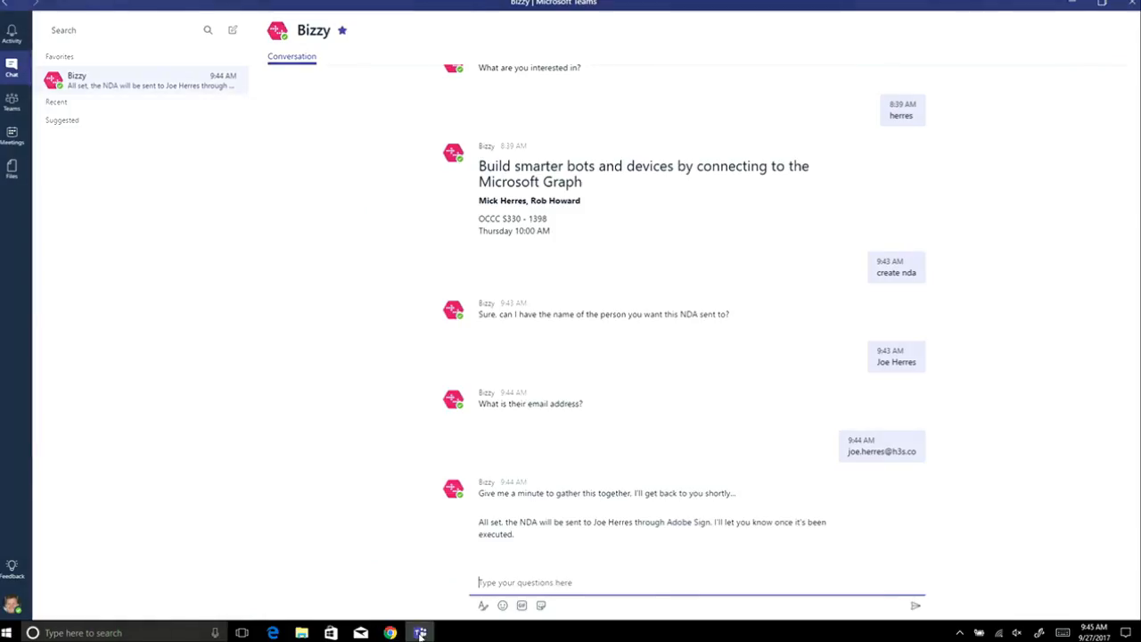